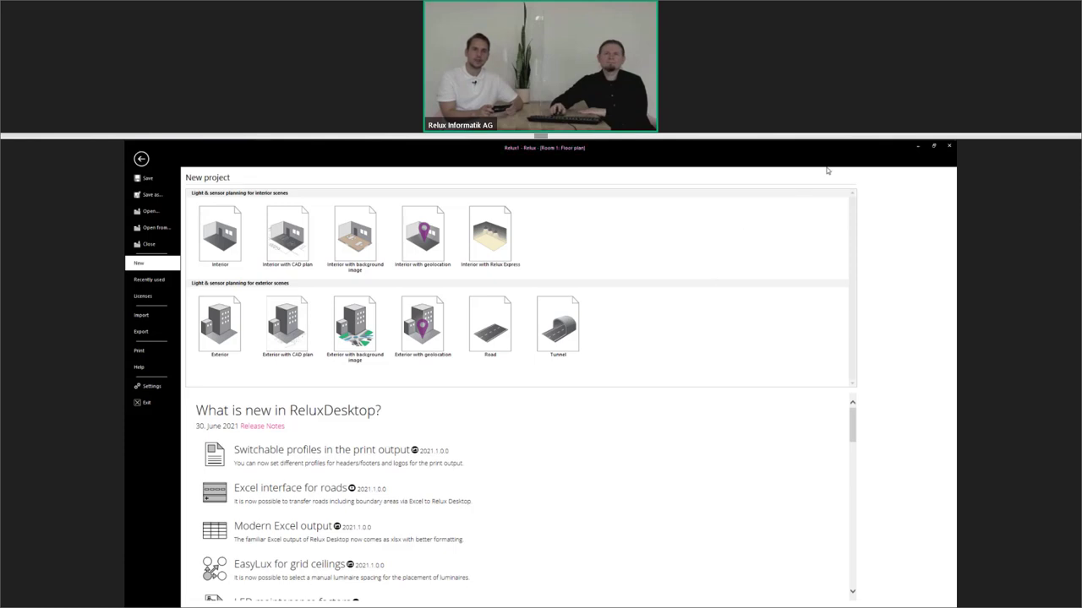
- Open the print output preview and examine the project's cover page, footer and second-page header
scroll(420, 434, "down", 1)
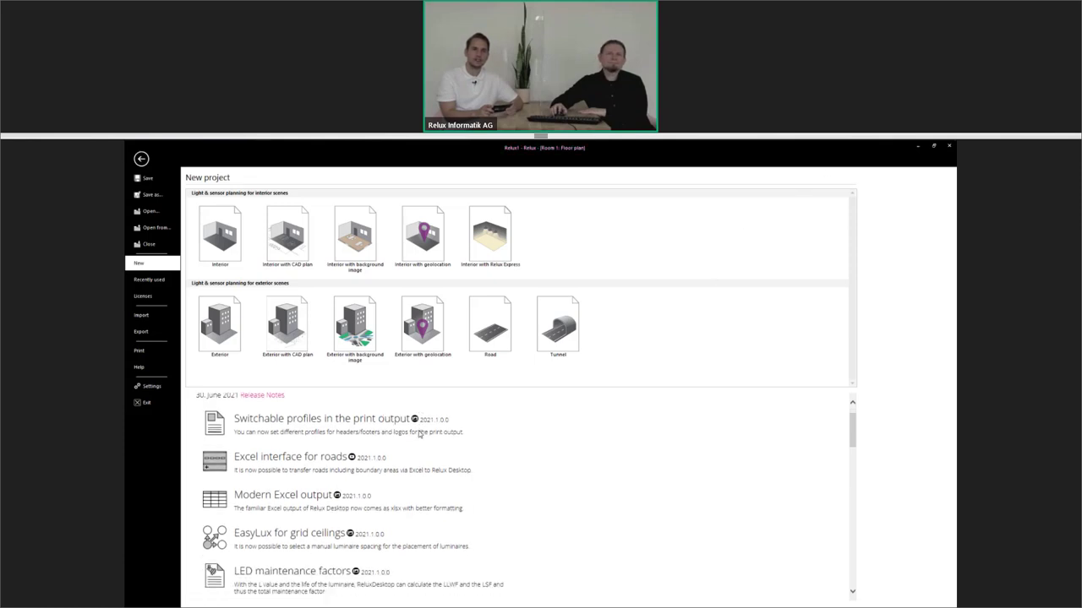
scroll(420, 434, "up", 1)
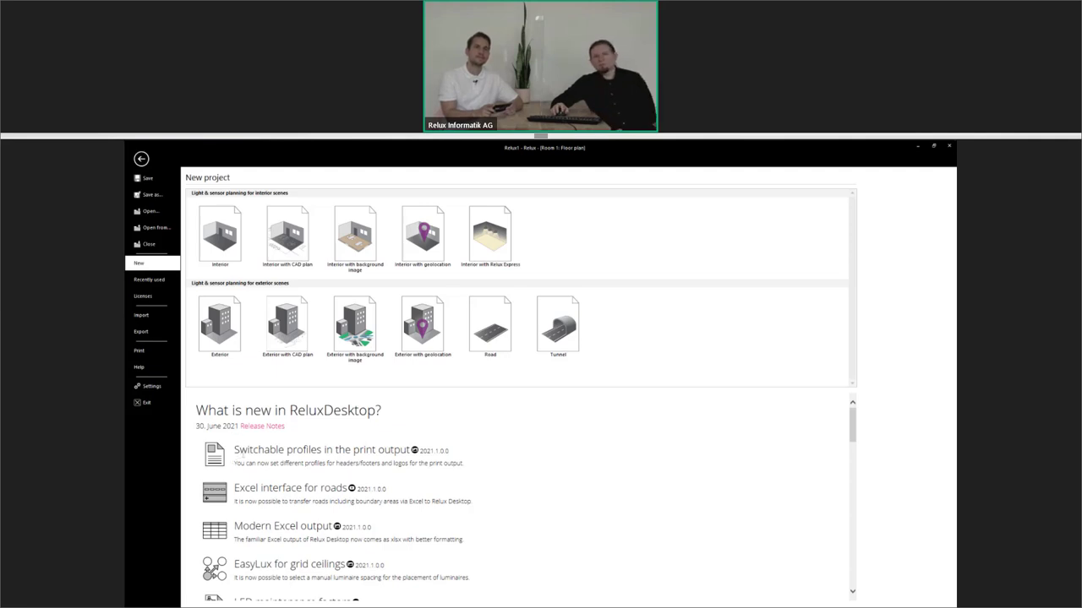
left_click(145, 351)
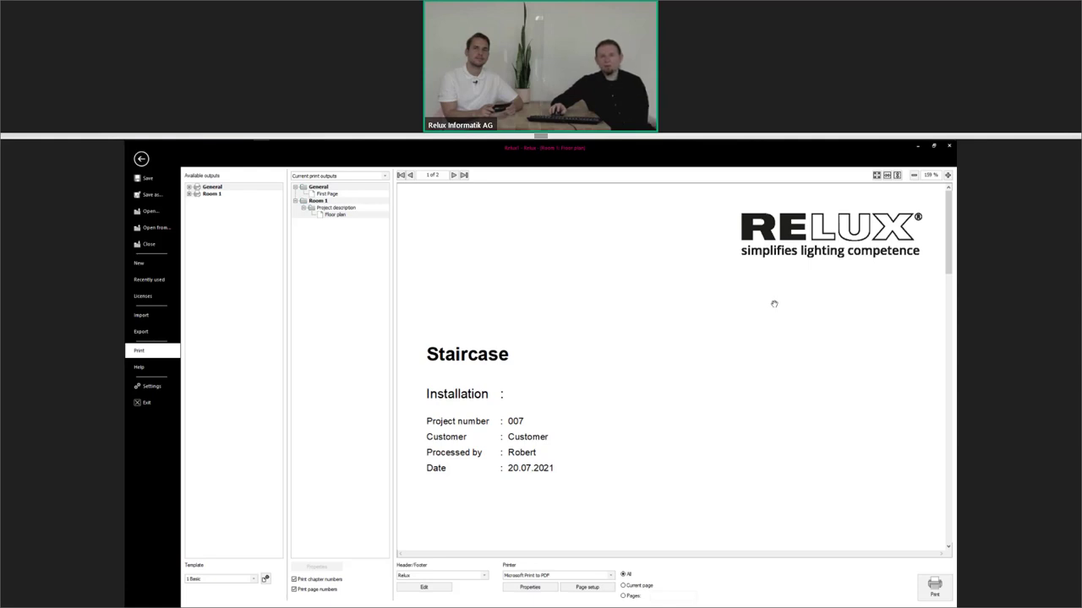
scroll(770, 406, "down", 10)
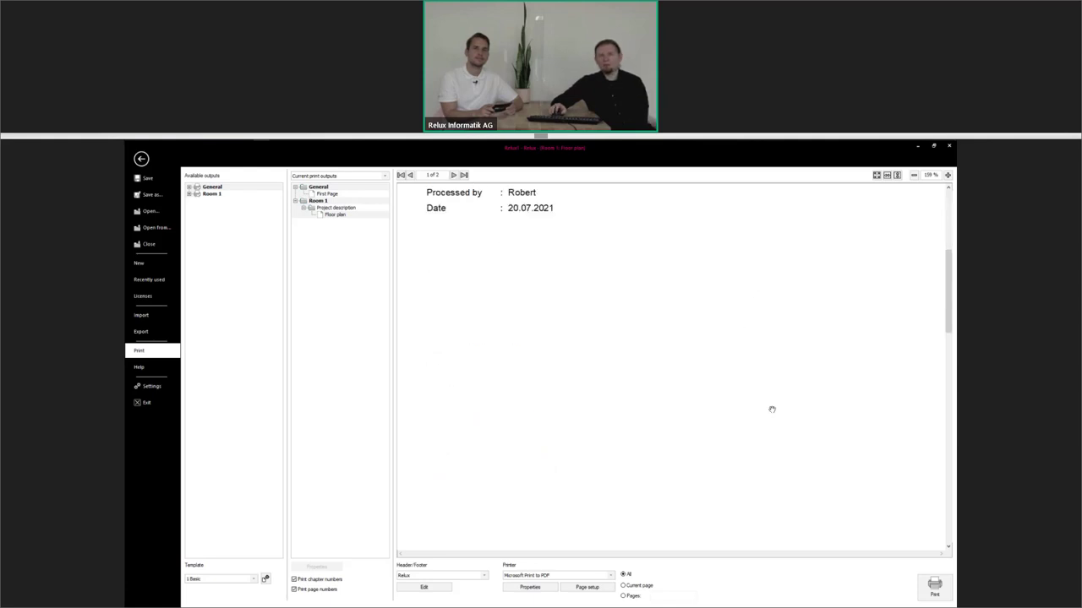
scroll(770, 404, "down", 2)
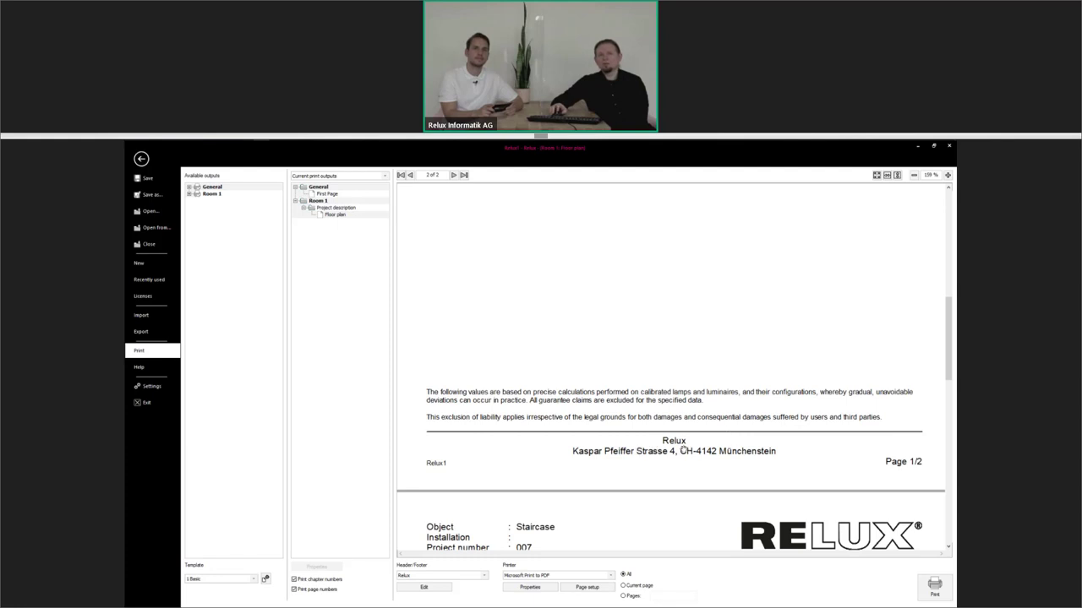
scroll(683, 450, "down", 3)
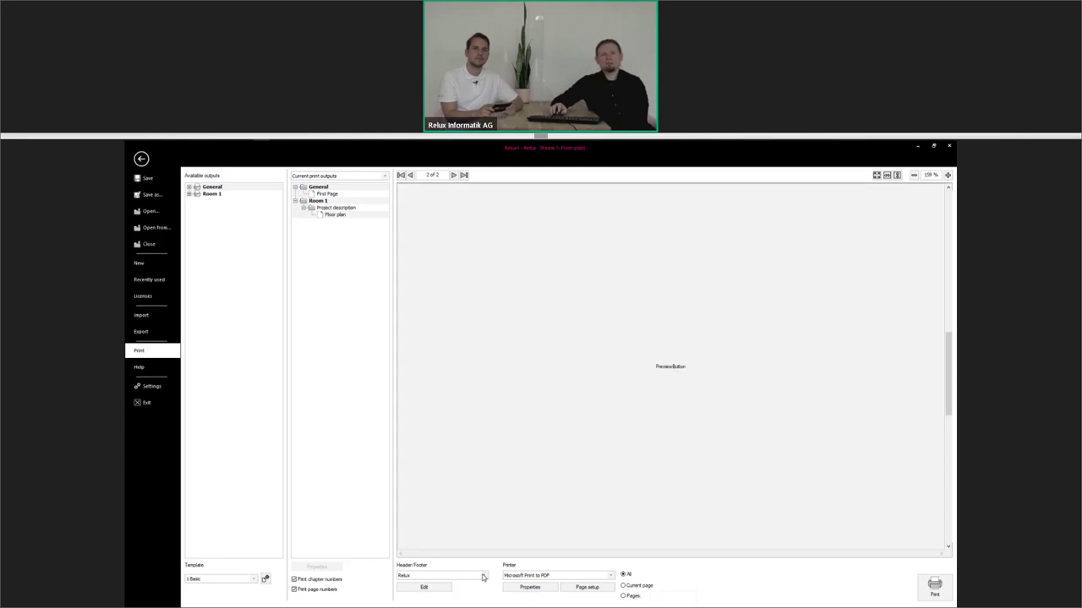
- Preview the printout with the GLDF Footer and Variant 3 header/footer profiles, and return to the Relux profile
left_click(484, 578)
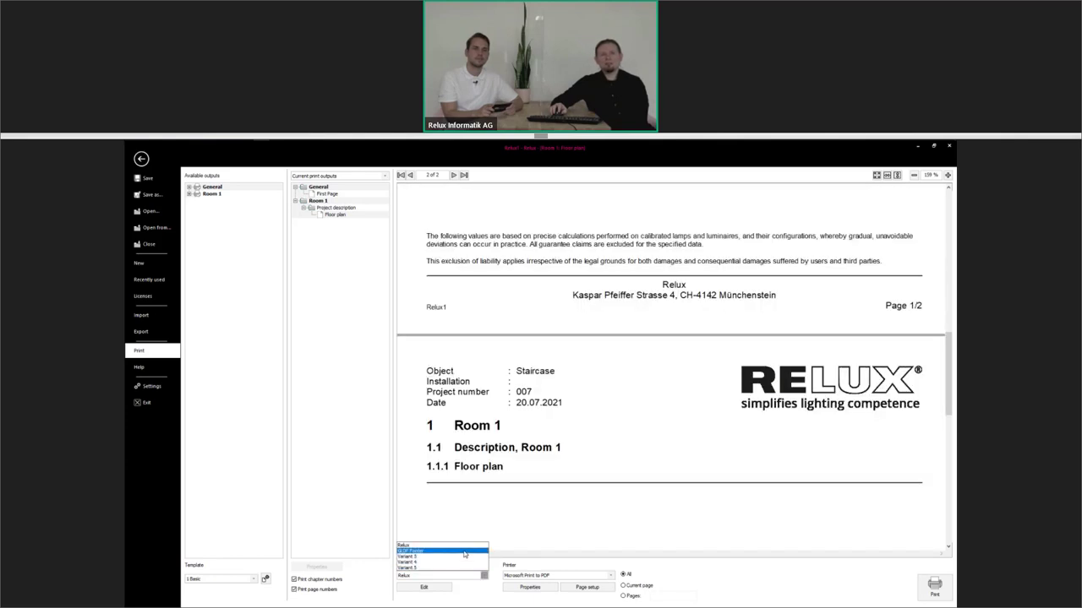
left_click(464, 552)
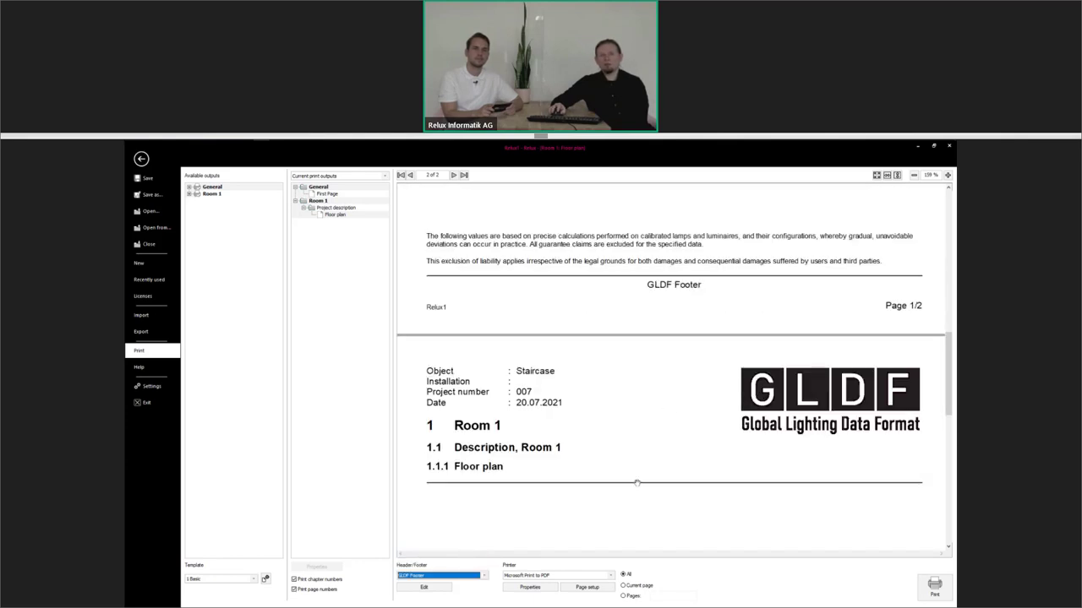
left_click(486, 579)
left_click(416, 556)
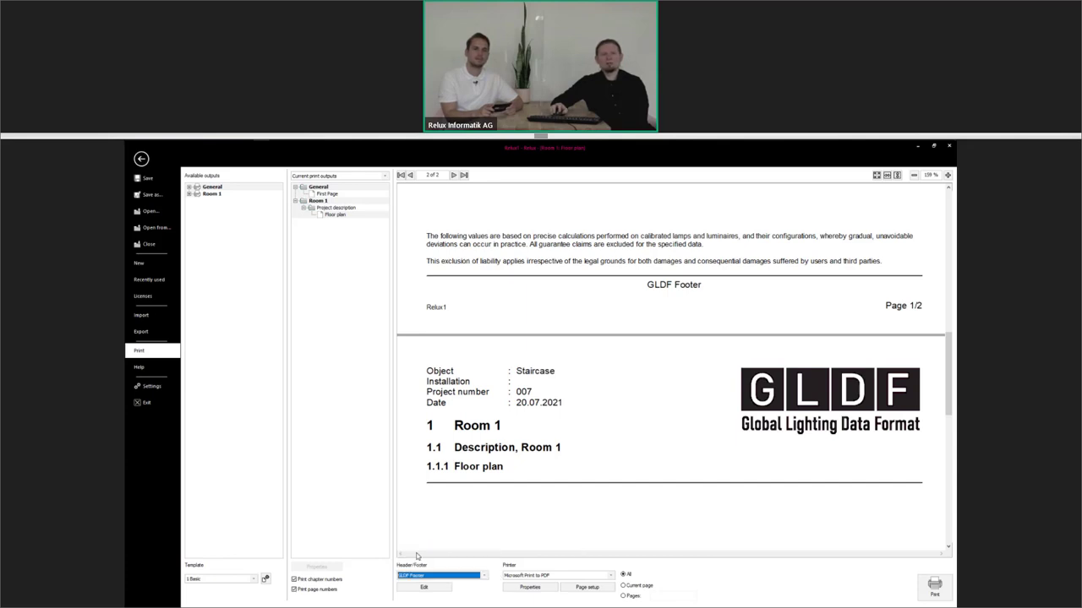
left_click(481, 577)
left_click(437, 562)
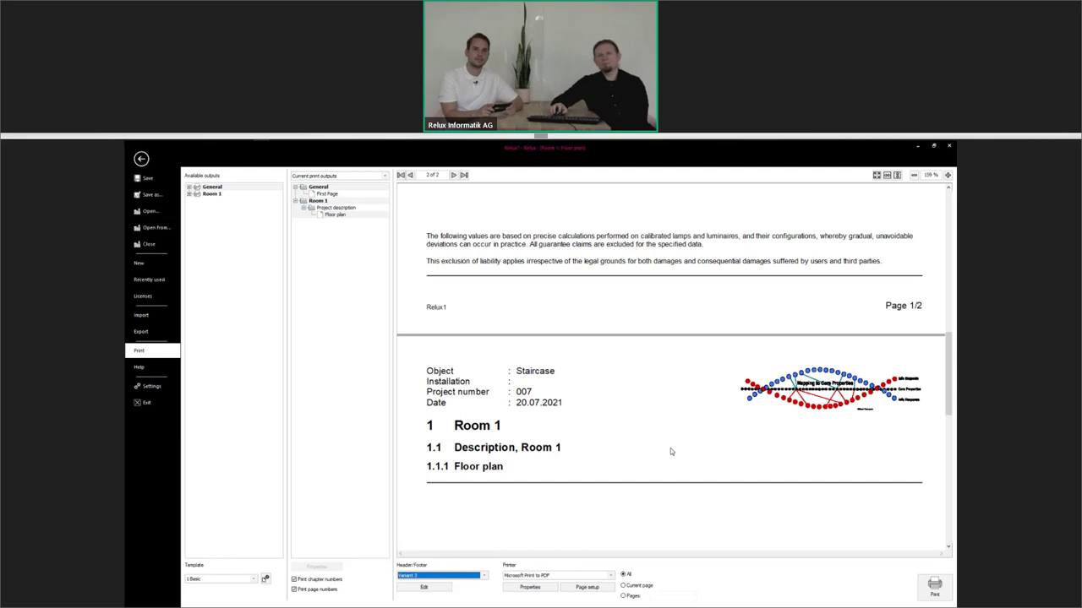
left_click(487, 576)
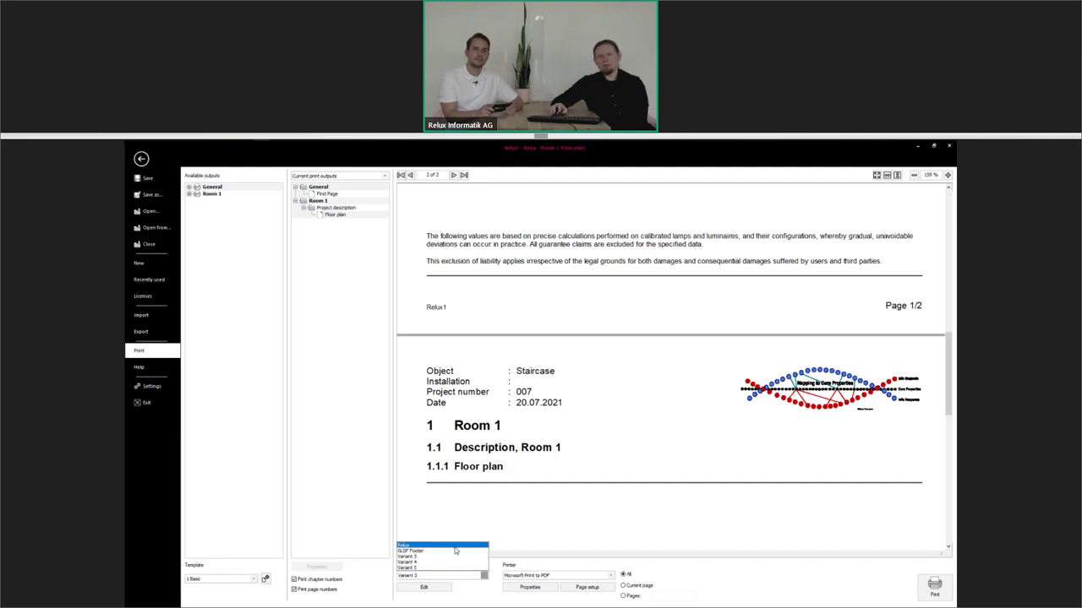
left_click(431, 546)
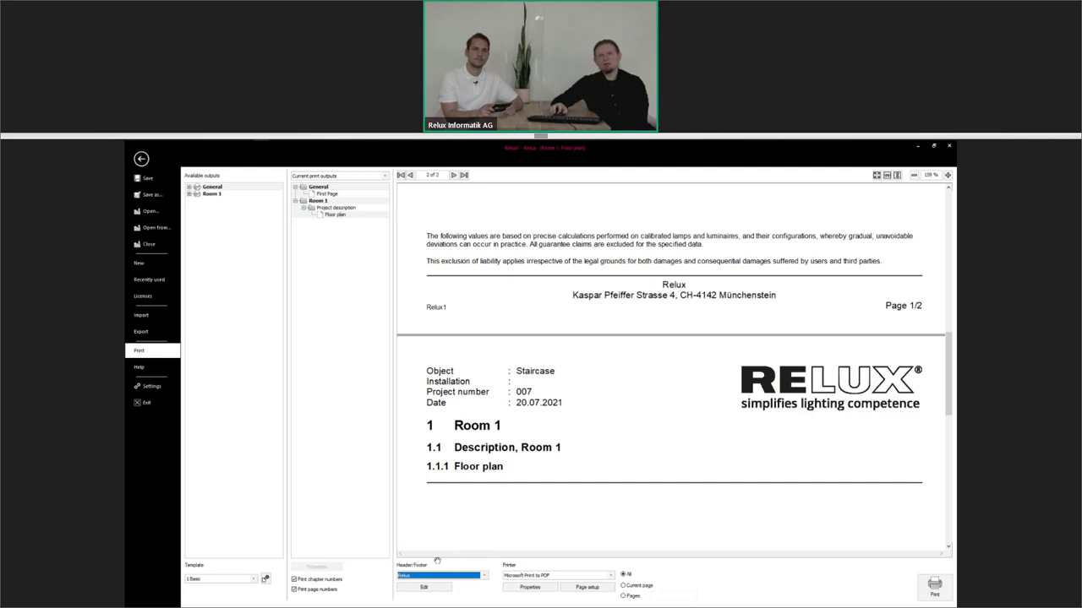
- Review the Relux header/footer profile's logo and footer settings, and return to the new project page with the list of new features
left_click(423, 587)
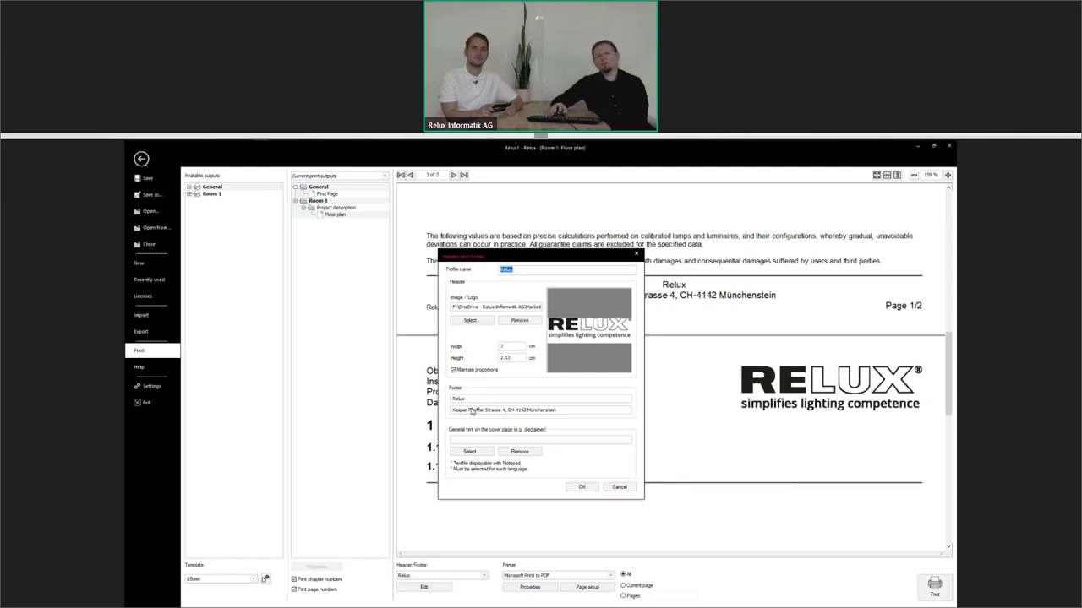
left_click(582, 488)
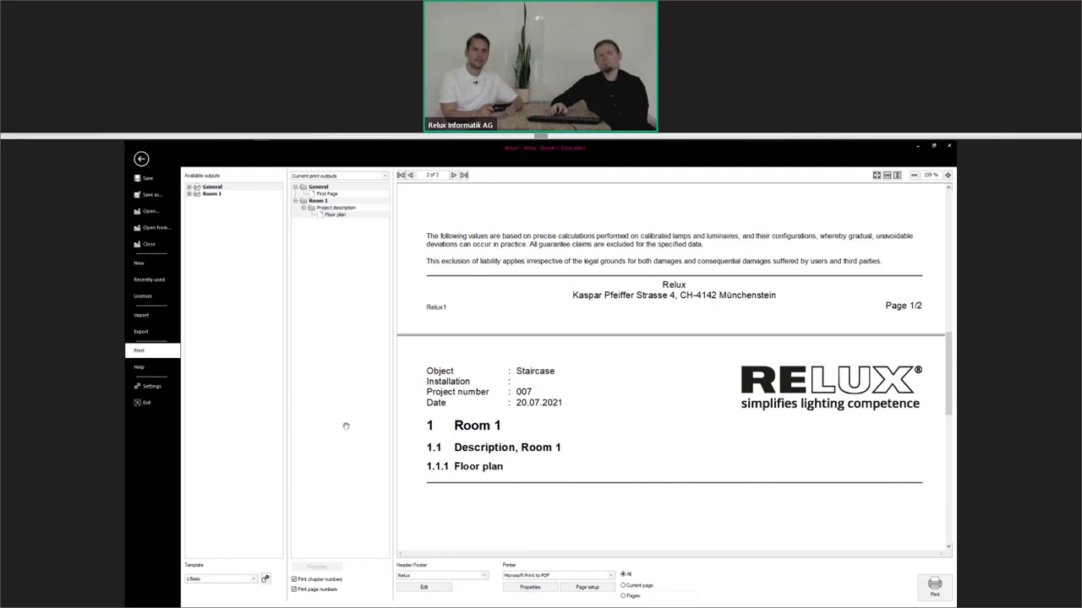
left_click(144, 263)
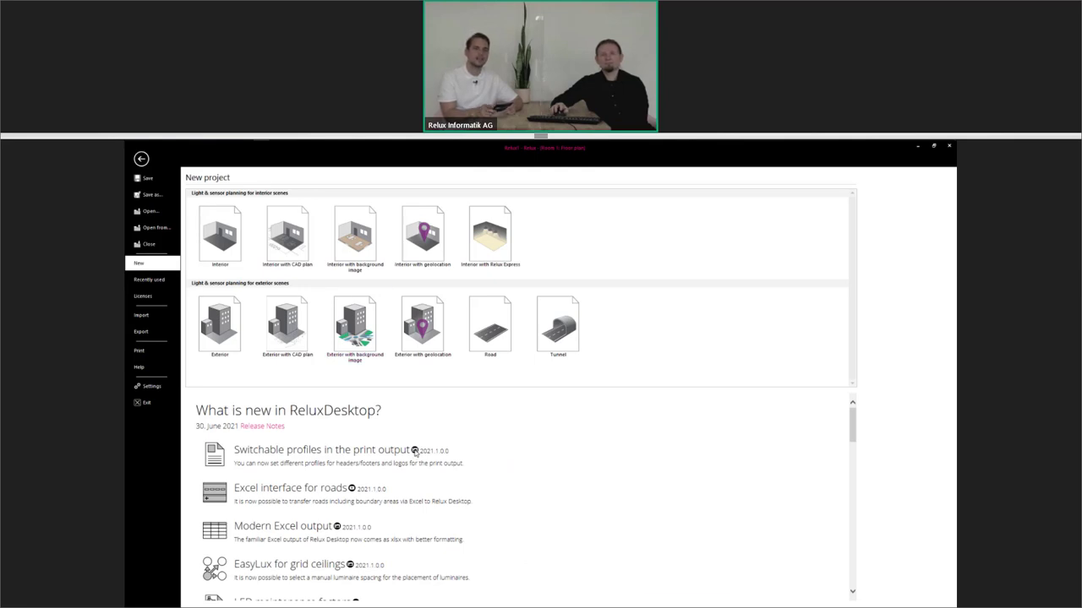
mouse_move(415, 452)
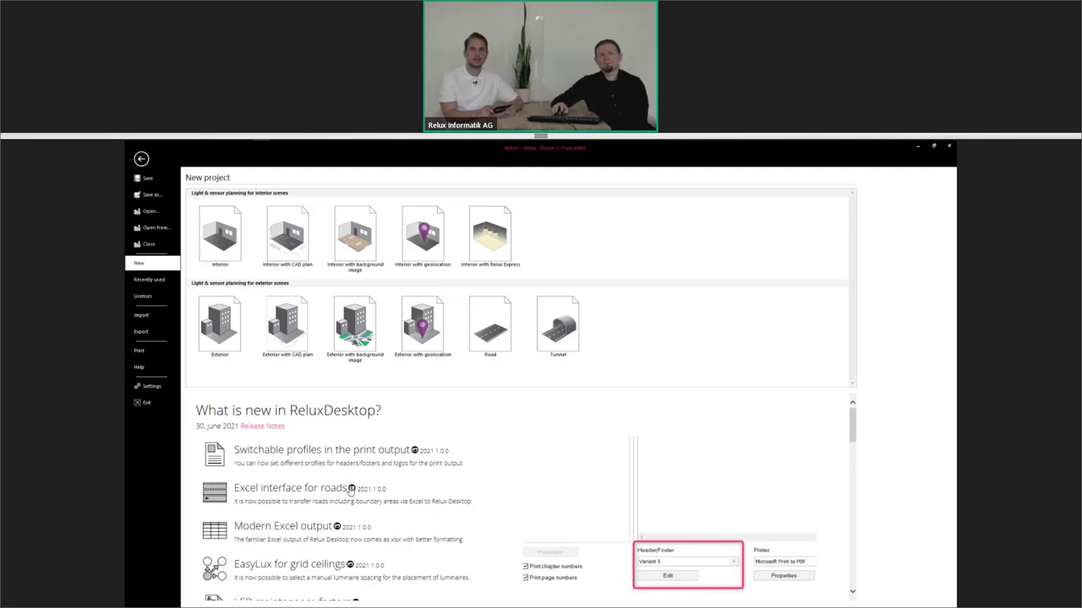
mouse_move(352, 489)
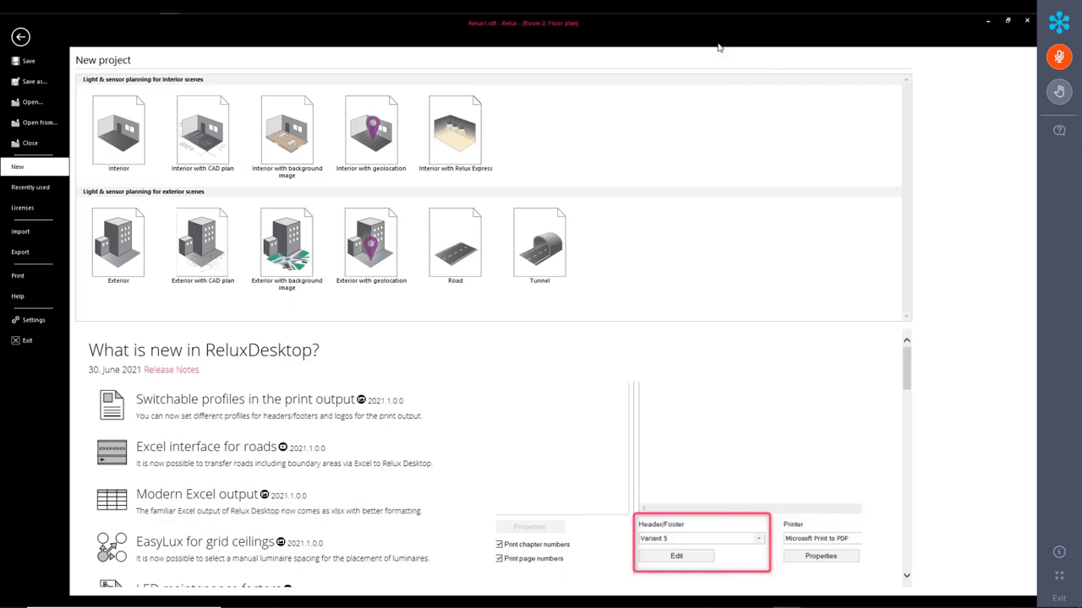
- Switch from Relux to the workbook rlx_sample_new_01.xlsx in Excel
key("alt+F4")
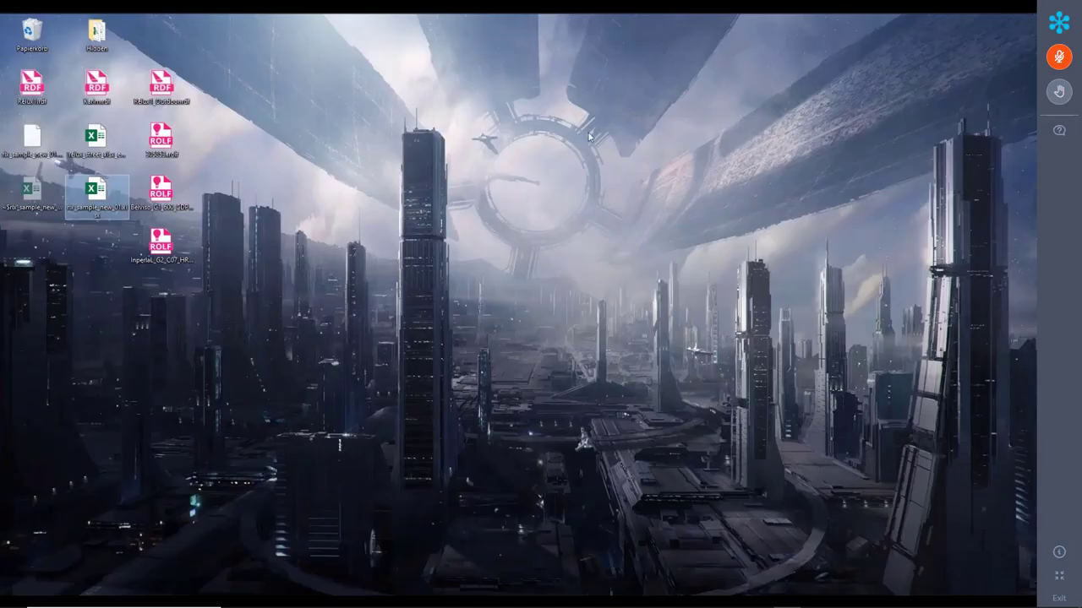
mouse_move(130, 17)
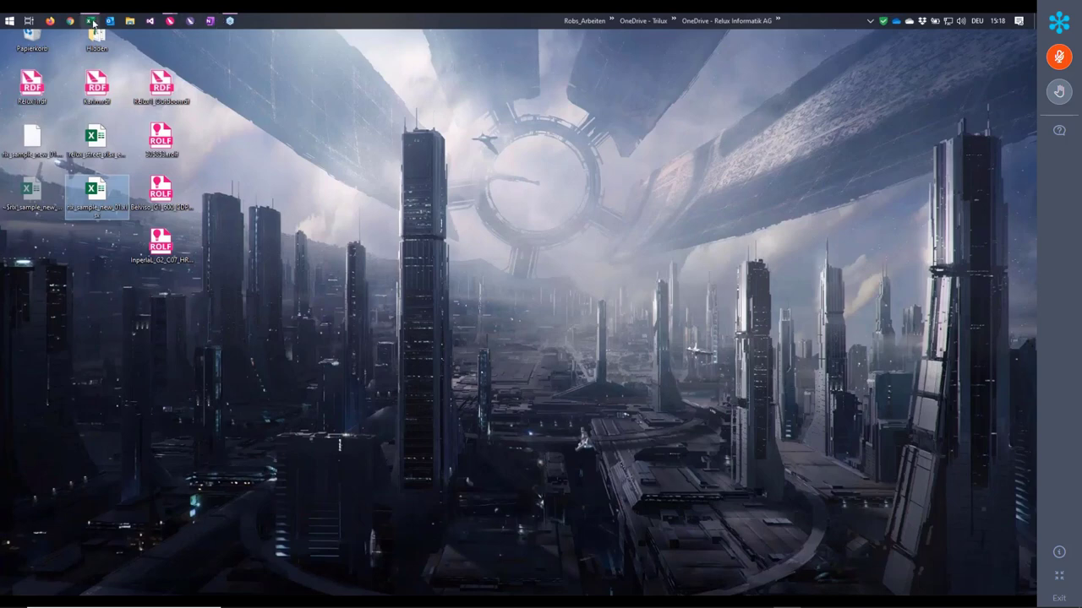
left_click(91, 20)
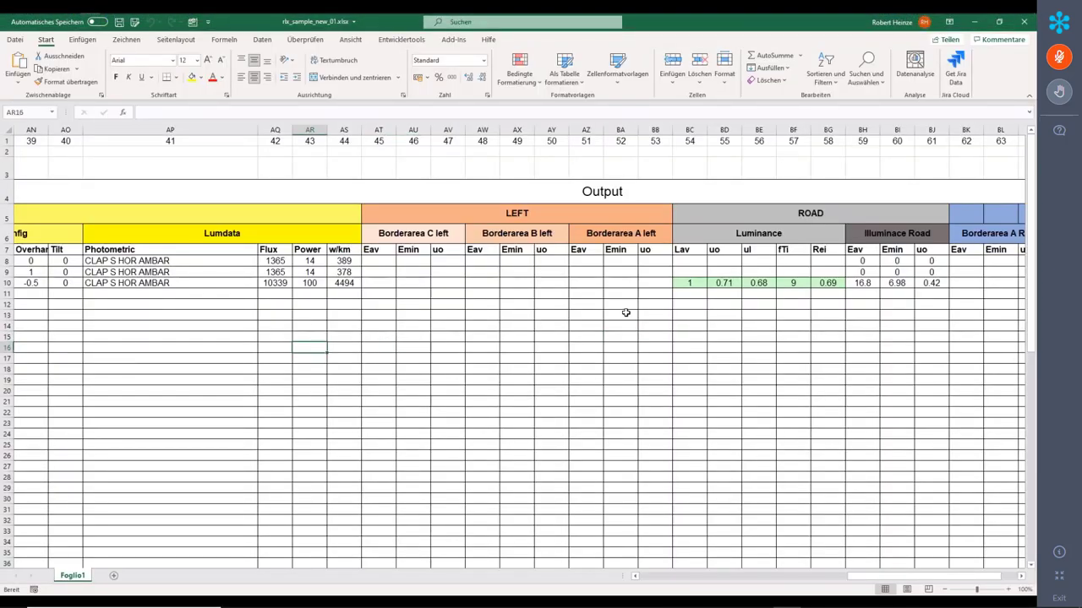
- Clear the old Config, Lumdata and output result values in rows 8 to 15 of the Output section
left_click_drag(181, 325, 4, 327)
left_click(666, 344)
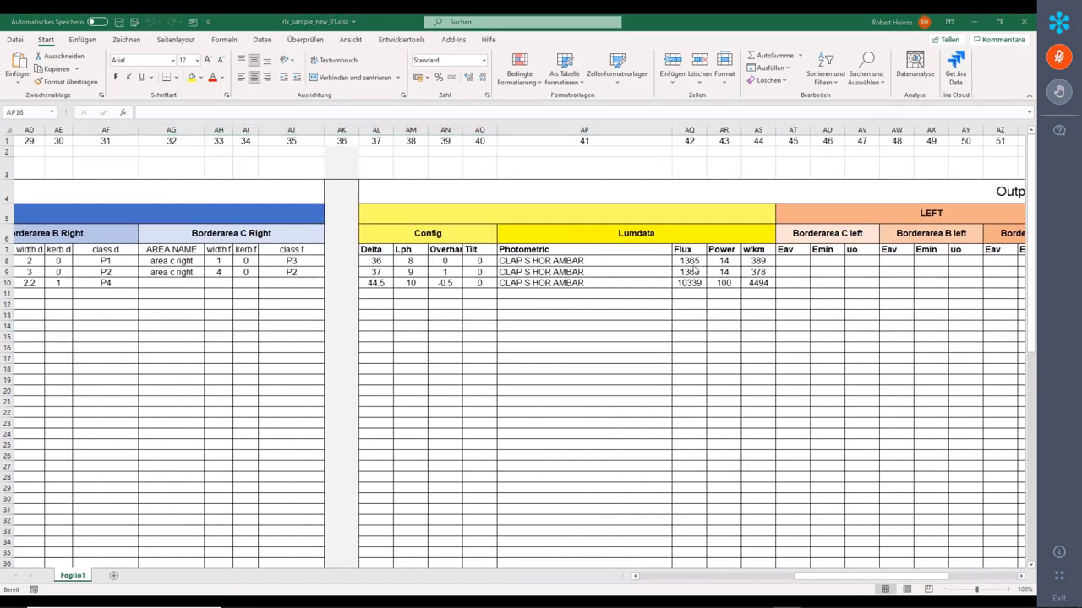
left_click_drag(377, 261, 771, 336)
key("Delete")
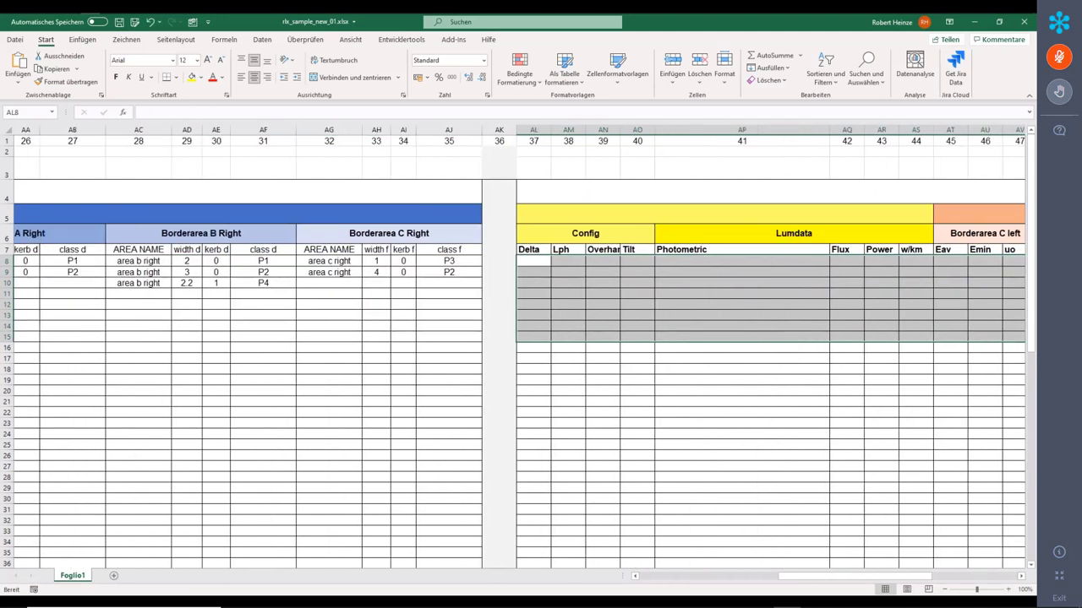
left_click(700, 304)
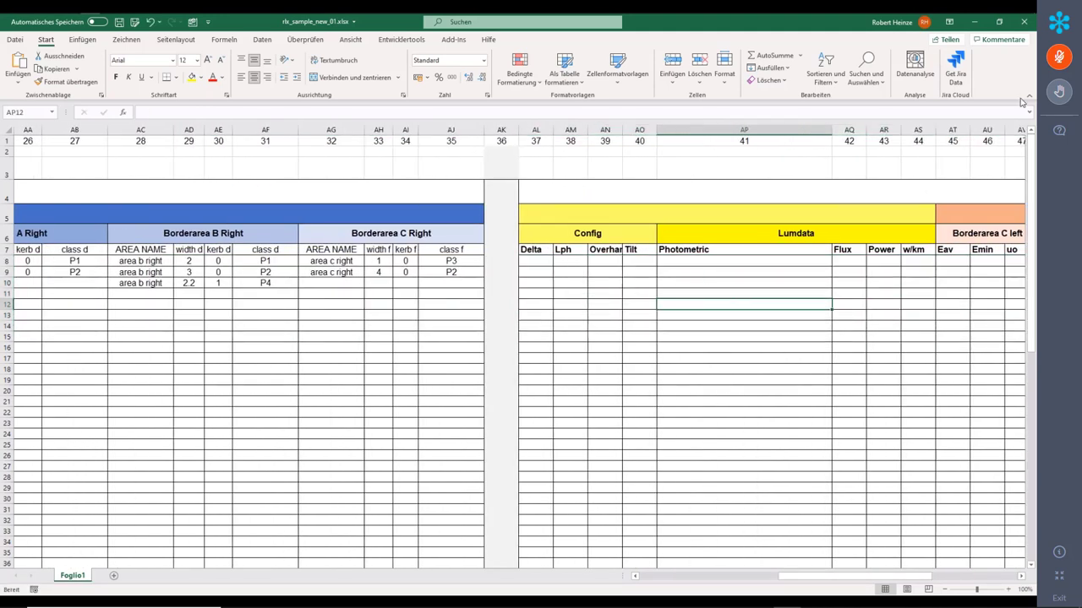
- Examine the Input section's example roads, including road names, luminaire row values, road parameters, lighting classes and border areas
left_click(453, 316)
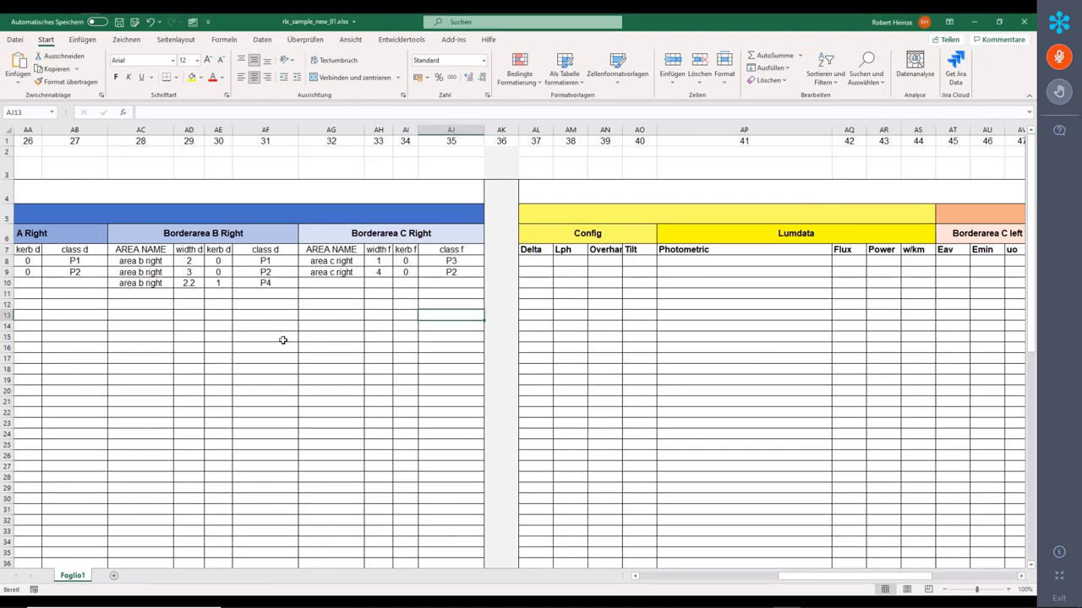
left_click_drag(422, 326, 87, 336)
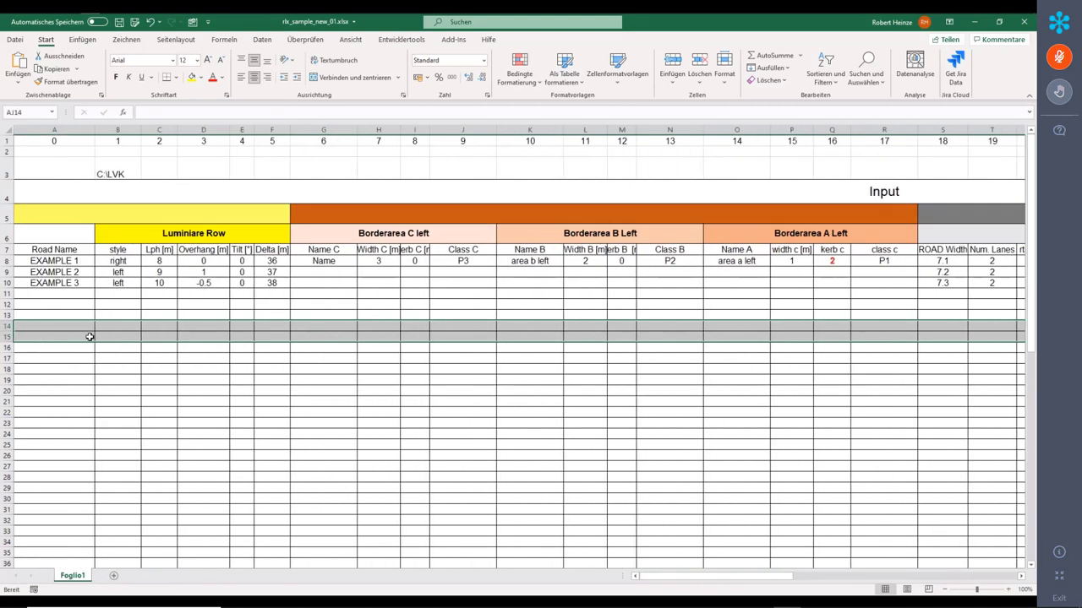
left_click(87, 336)
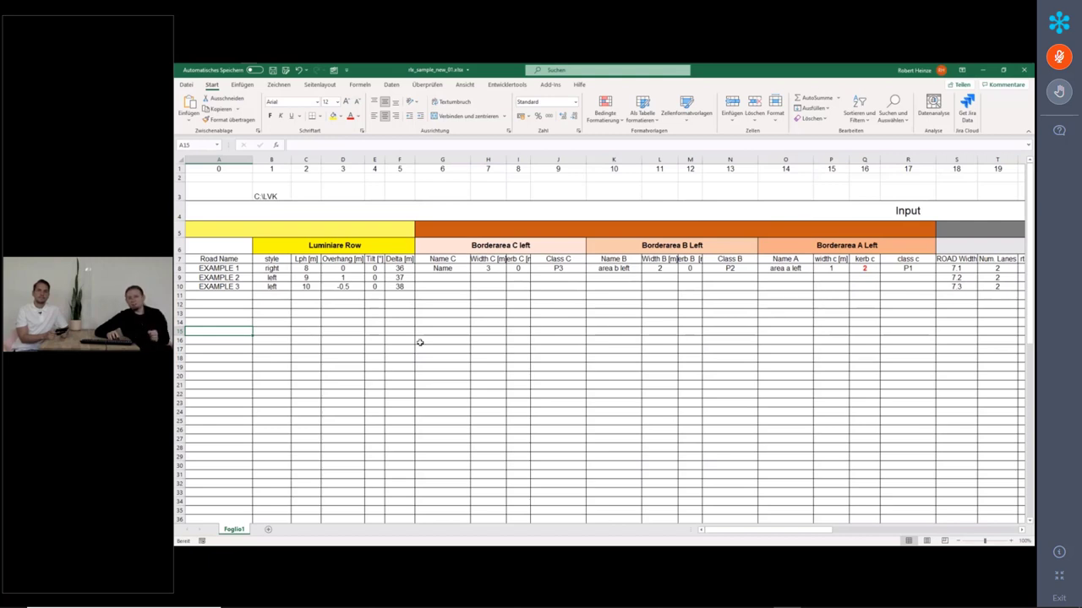
left_click_drag(213, 268, 237, 323)
left_click_drag(269, 268, 414, 287)
left_click_drag(948, 268, 784, 312)
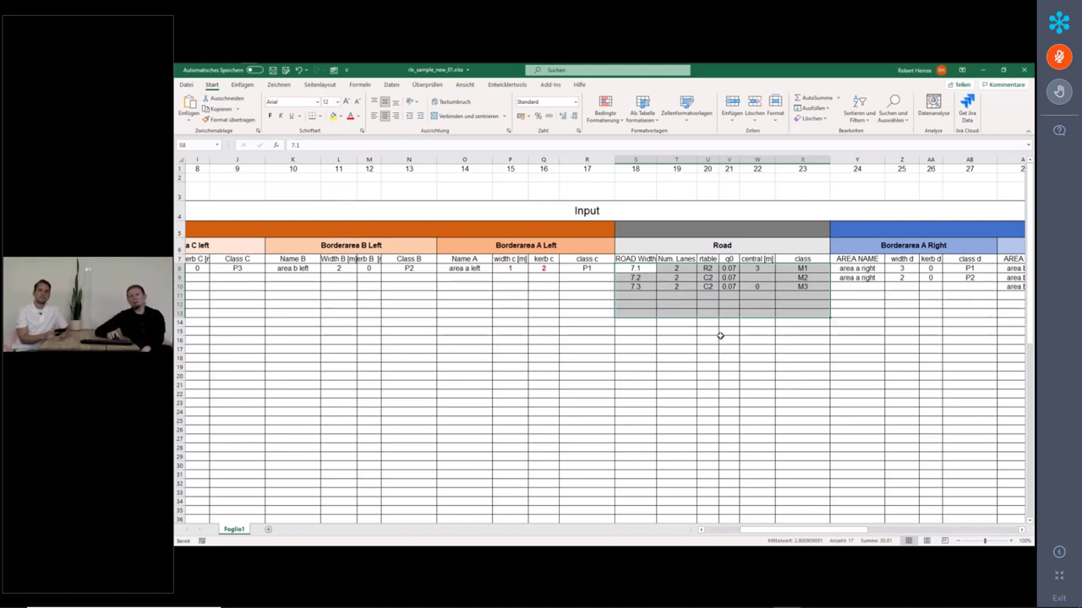
left_click(676, 313)
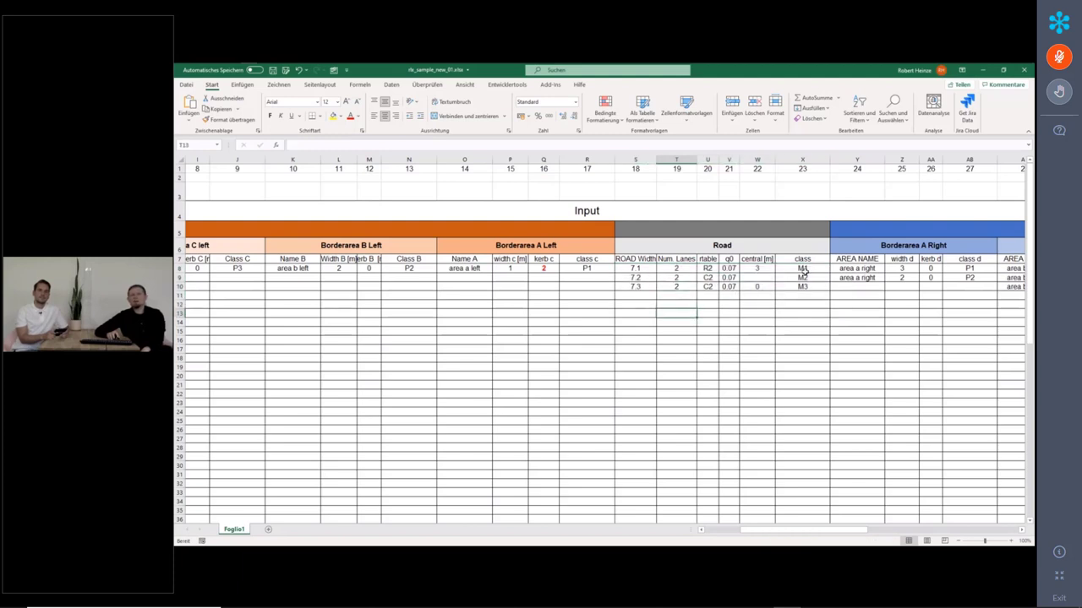
left_click_drag(809, 268, 807, 288)
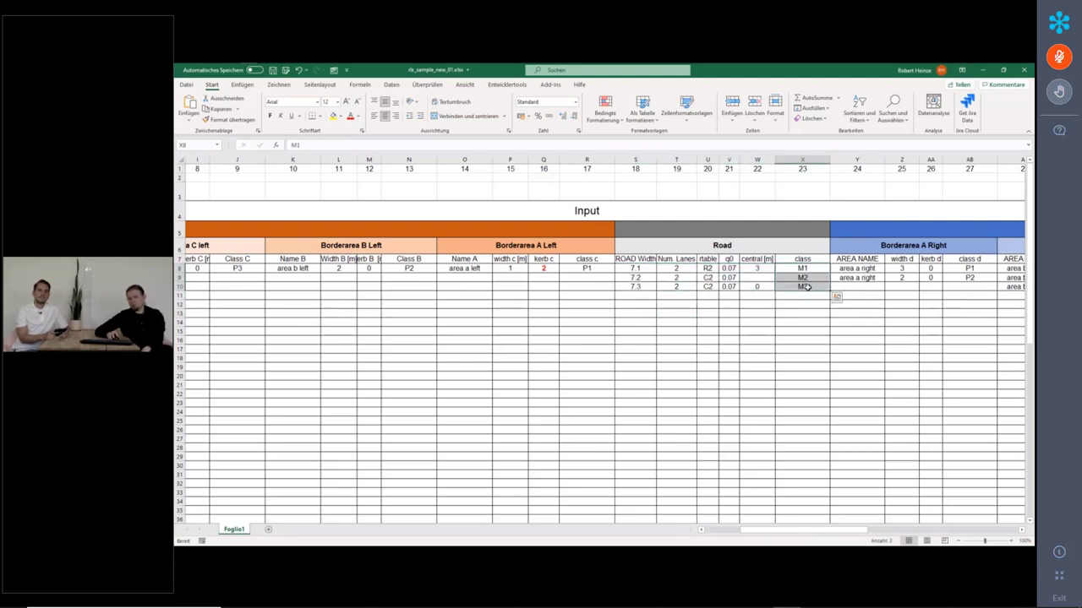
left_click(799, 306)
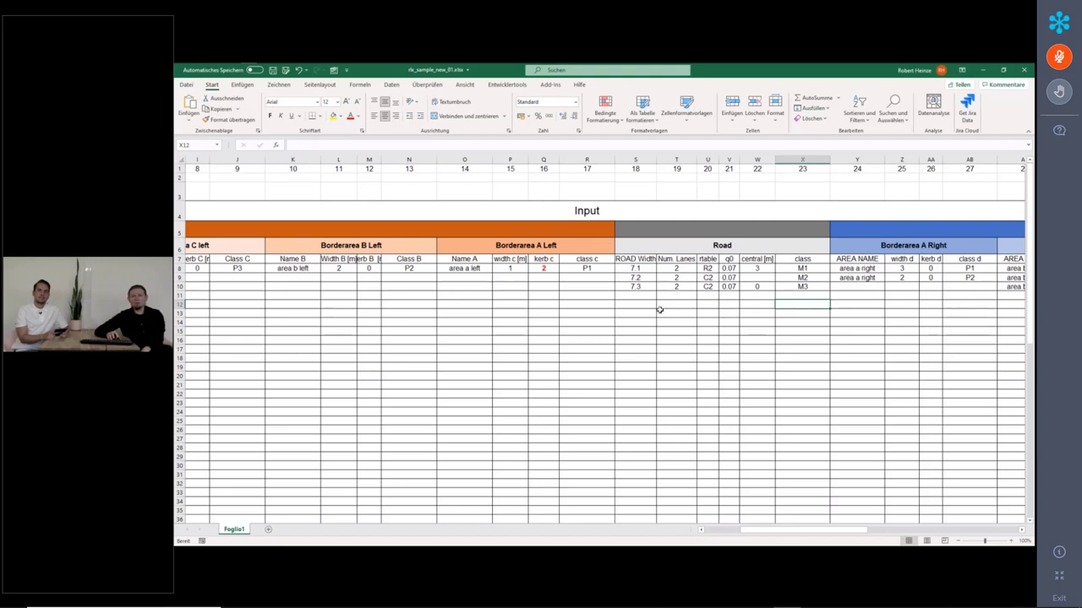
left_click(536, 294)
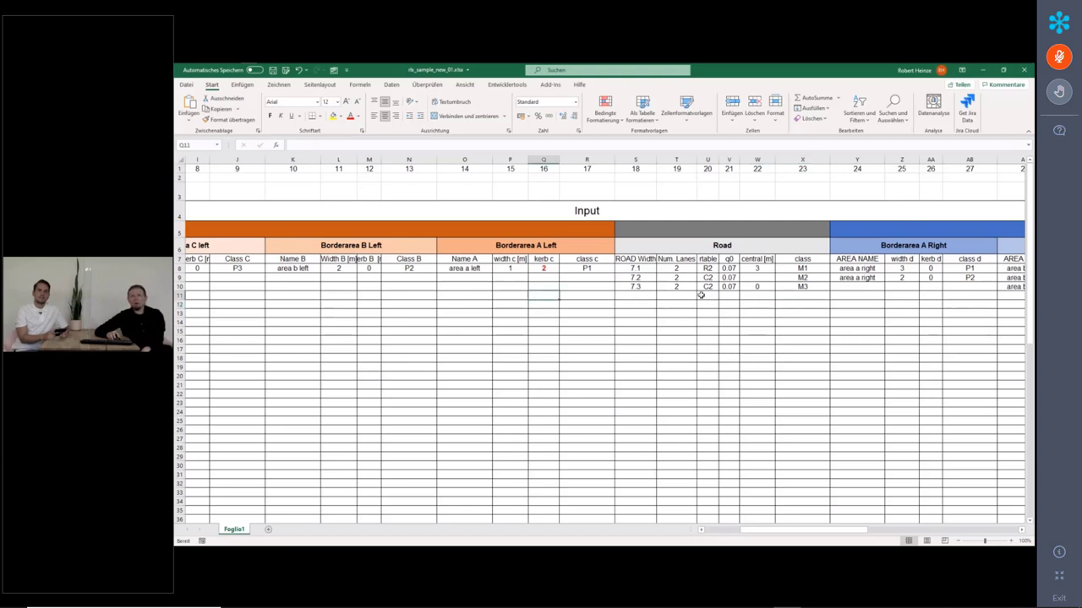
left_click(883, 303)
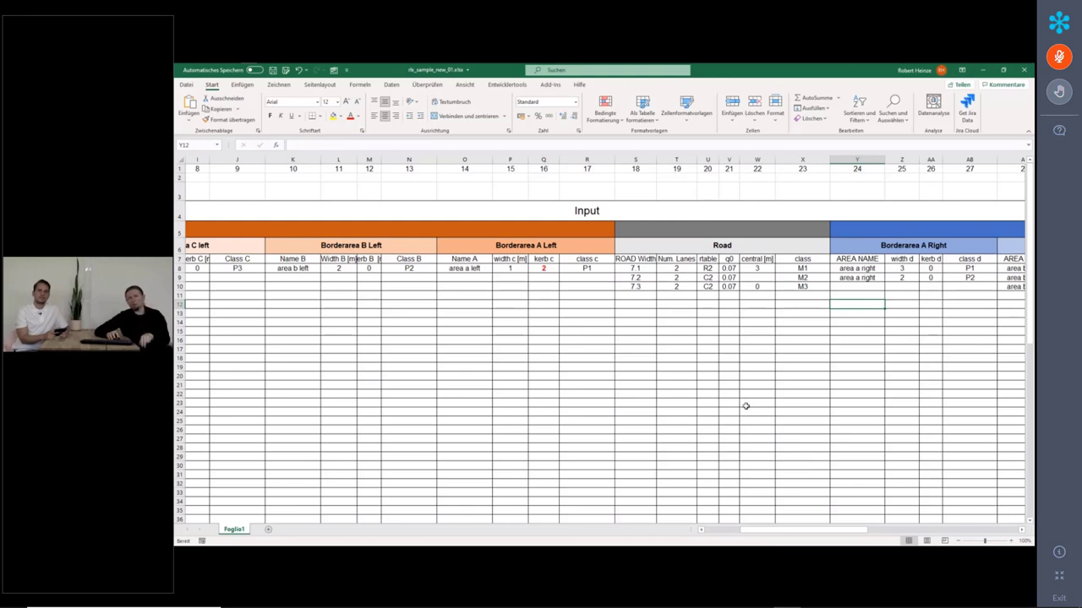
- Inspect the C:\LVK path in cell B3, and look through the right border area, Config and Lumdata columns
left_click_drag(512, 313, 184, 313)
left_click(284, 199)
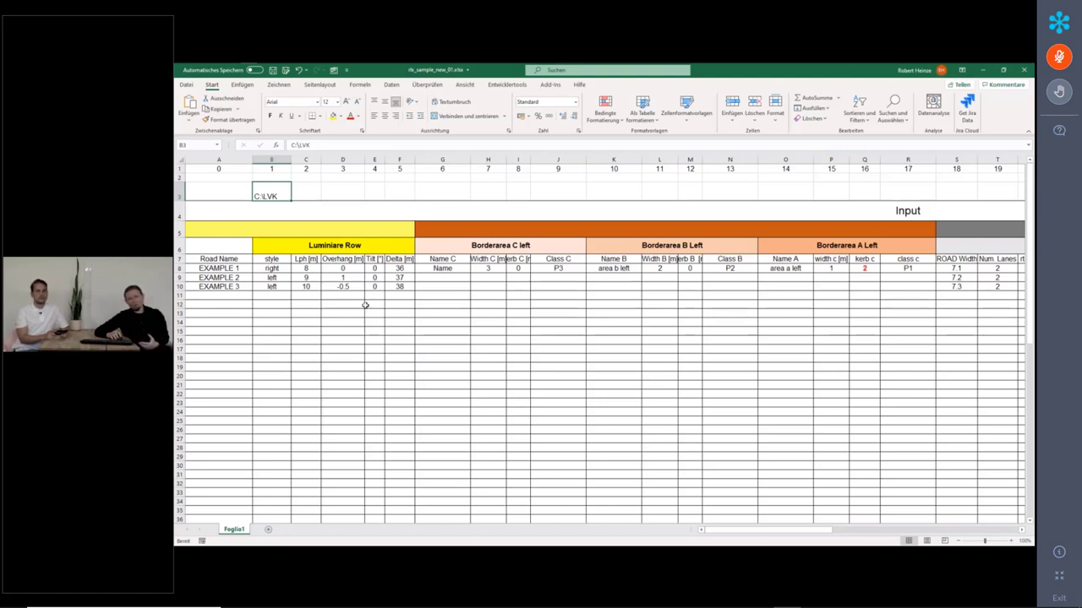
left_click_drag(660, 294, 1019, 308)
left_click(541, 309)
left_click(833, 310)
left_click_drag(845, 333, 981, 329)
left_click(747, 357)
left_click_drag(640, 342, 182, 341)
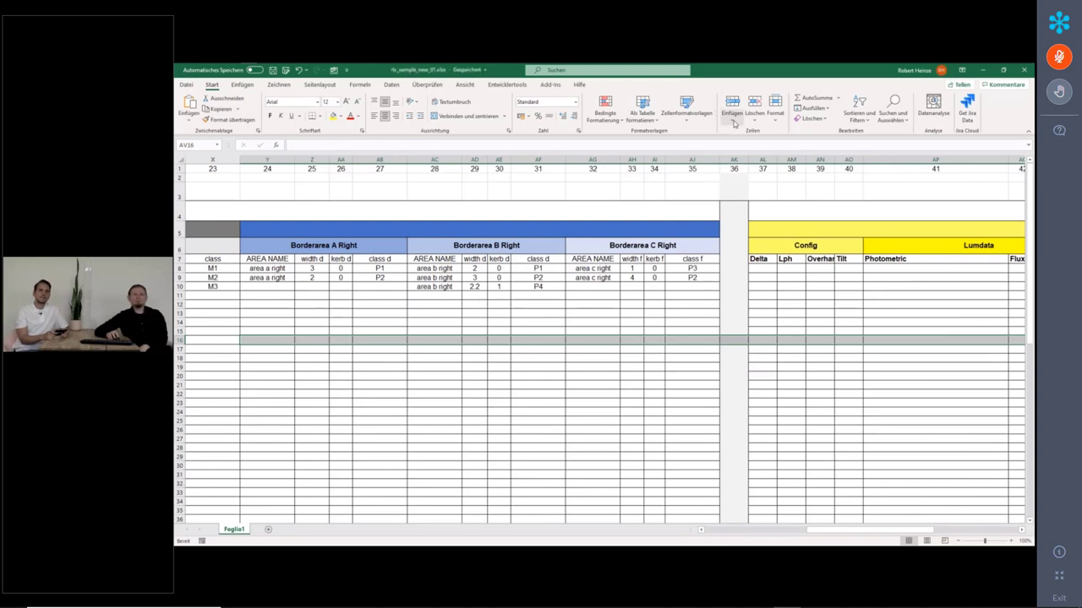
- Switch to Relux, close the earlier EXAMPLE 3 project window, and bring up the Relux1_Outdoor.rdf project
left_click(314, 70)
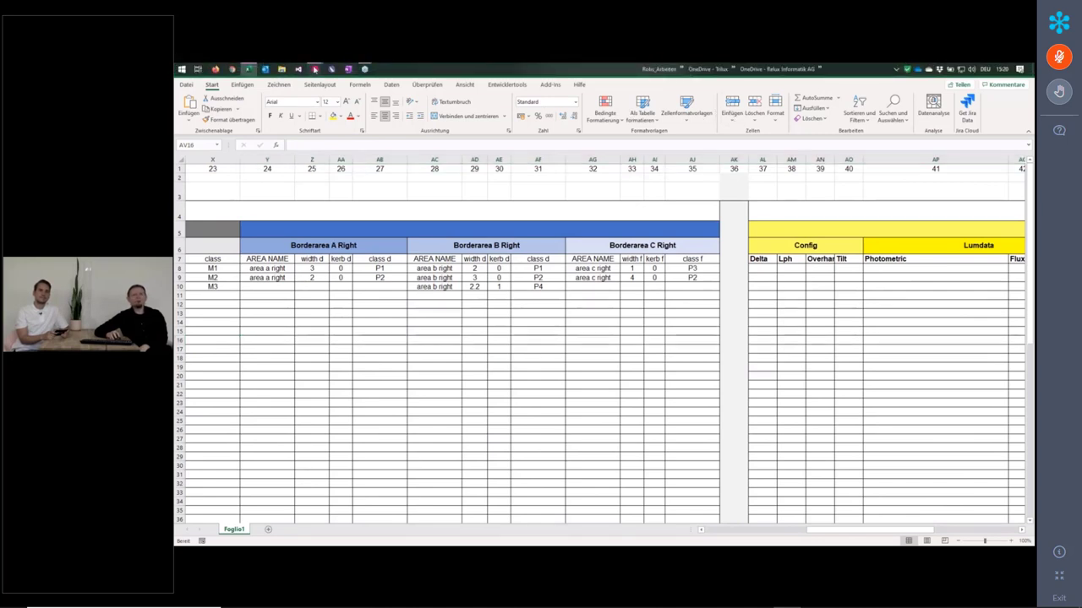
left_click(519, 114)
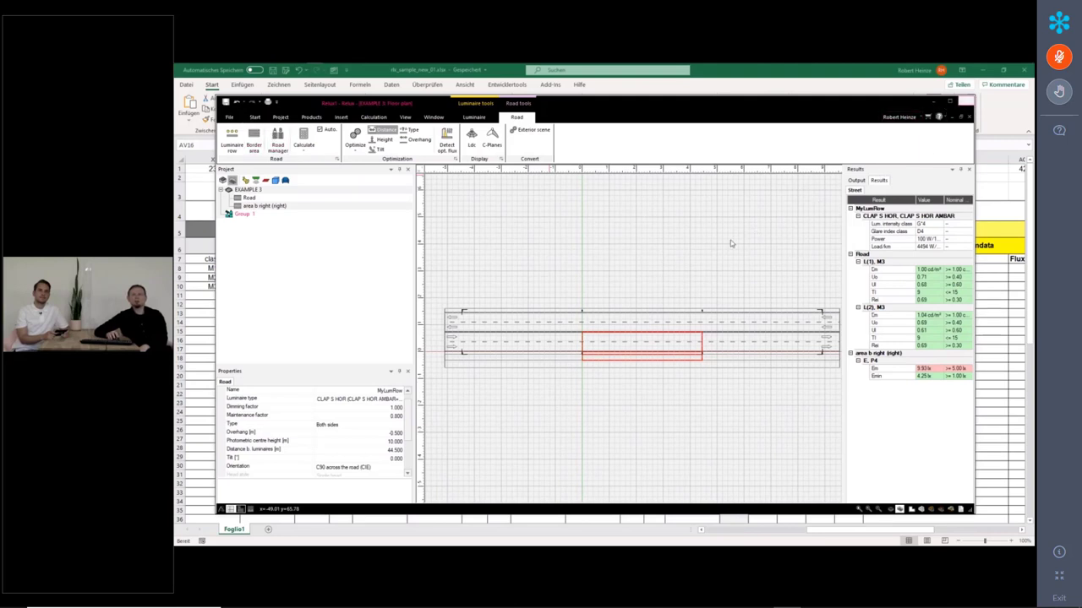
left_click(598, 327)
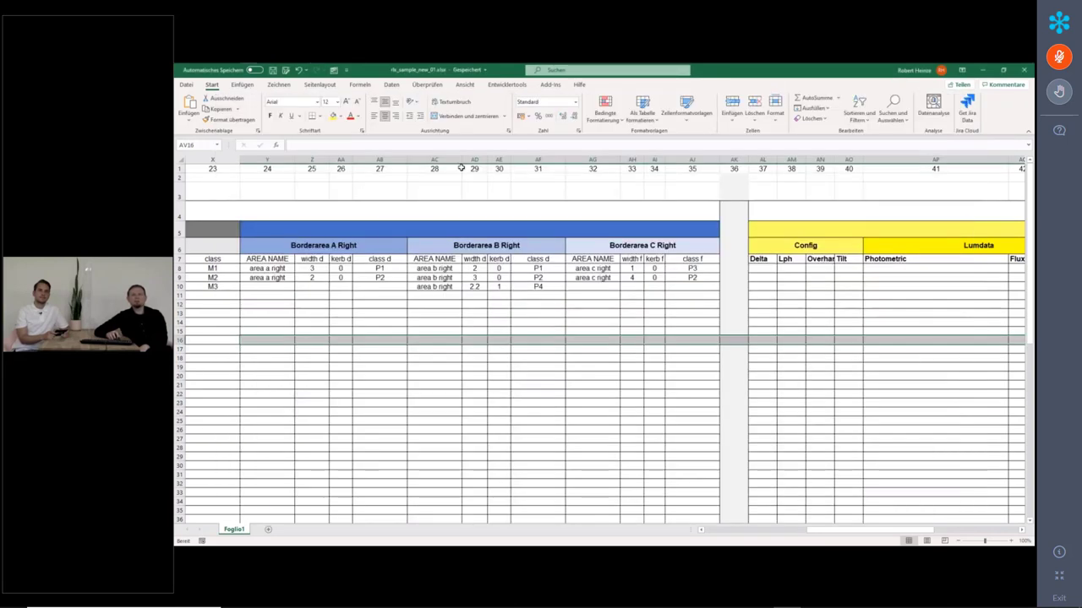
mouse_move(314, 68)
left_click(381, 113)
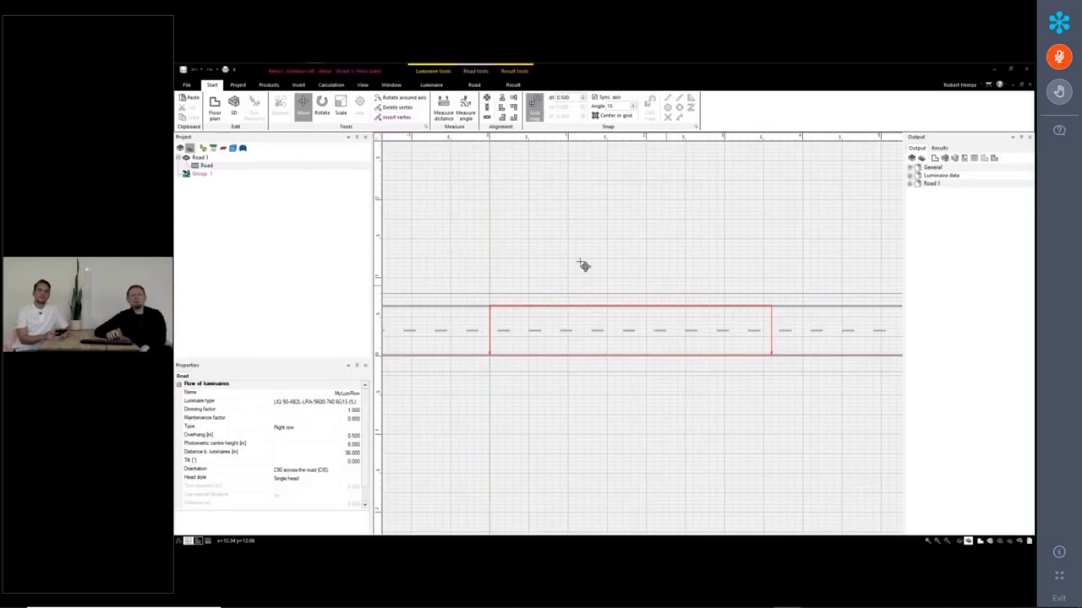
- Open a new project from the workbook rlx_sample_new_01.xlsx on the Desktop, accepting the project data as given
left_click(187, 85)
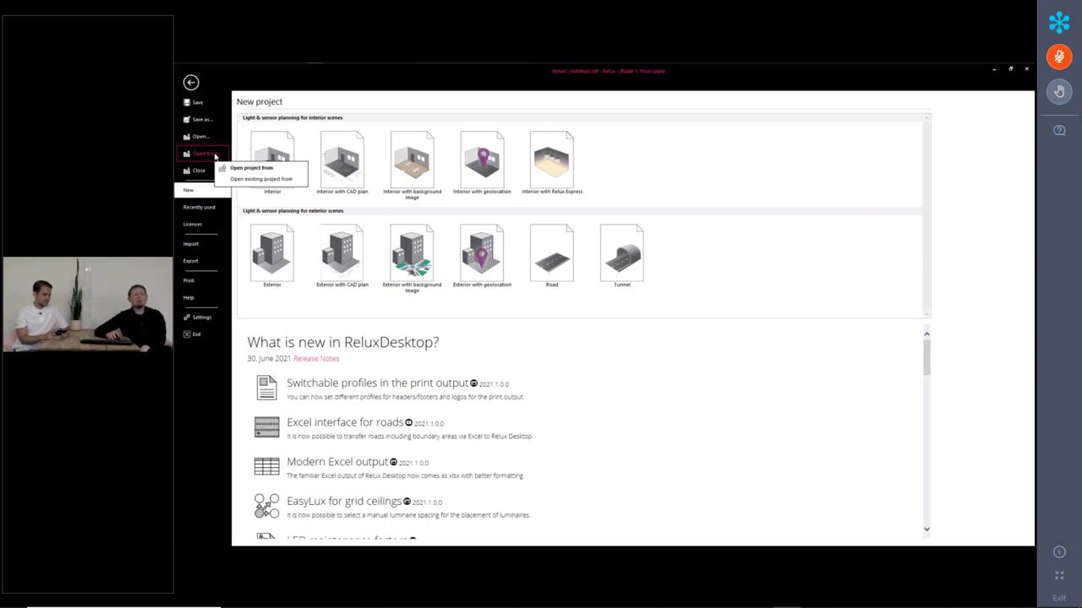
key("Escape")
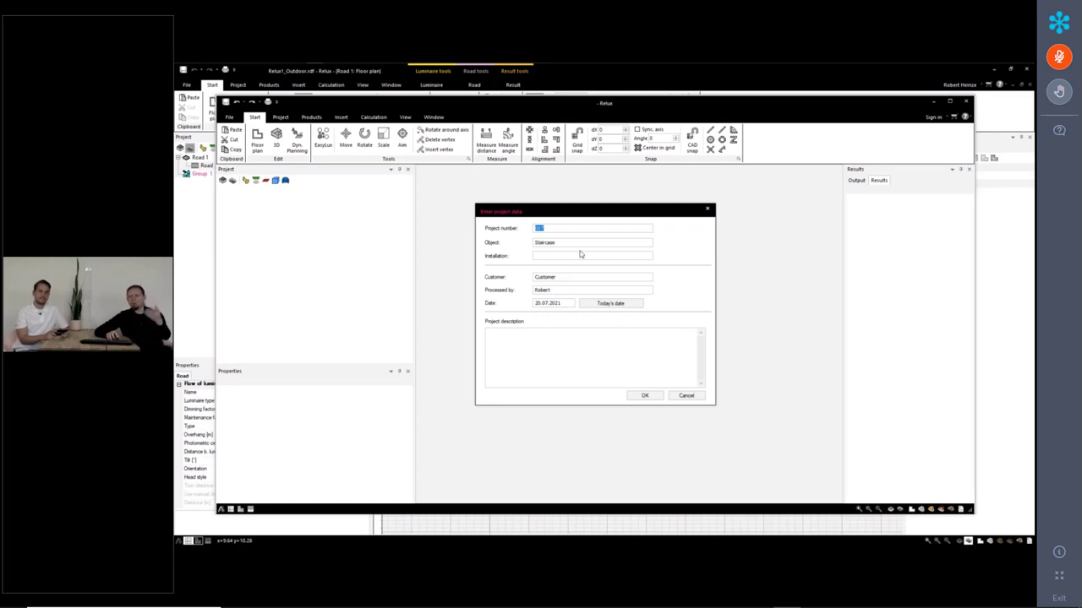
left_click(648, 396)
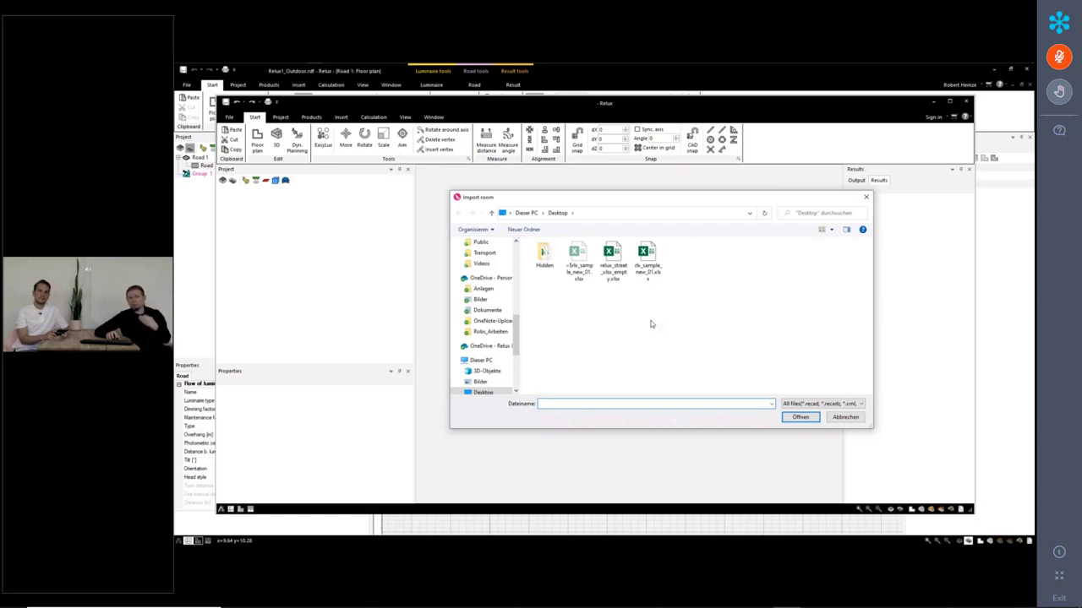
left_click(647, 260)
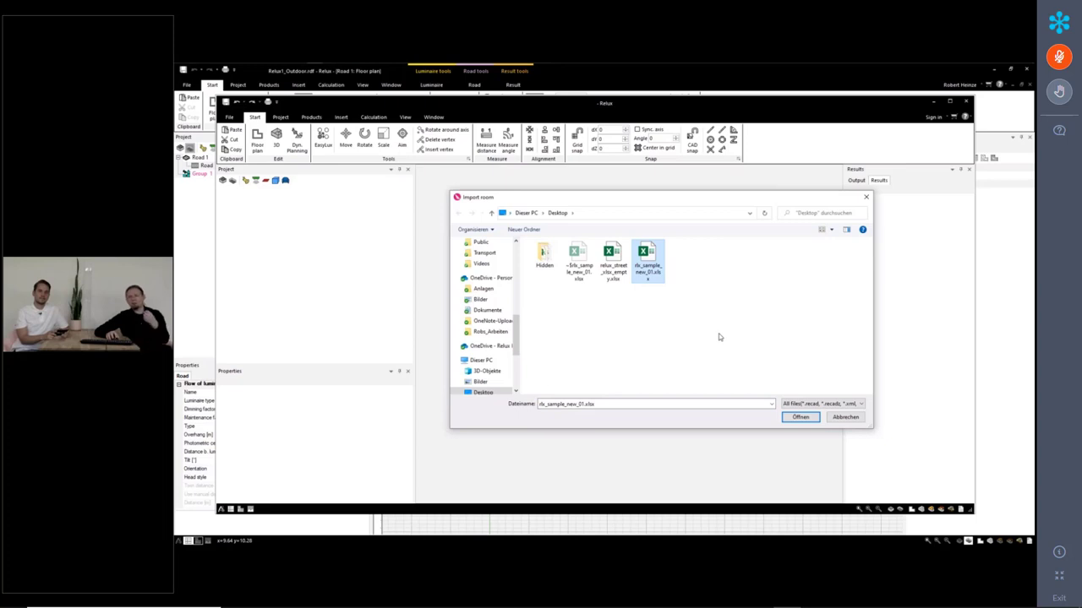
left_click(804, 419)
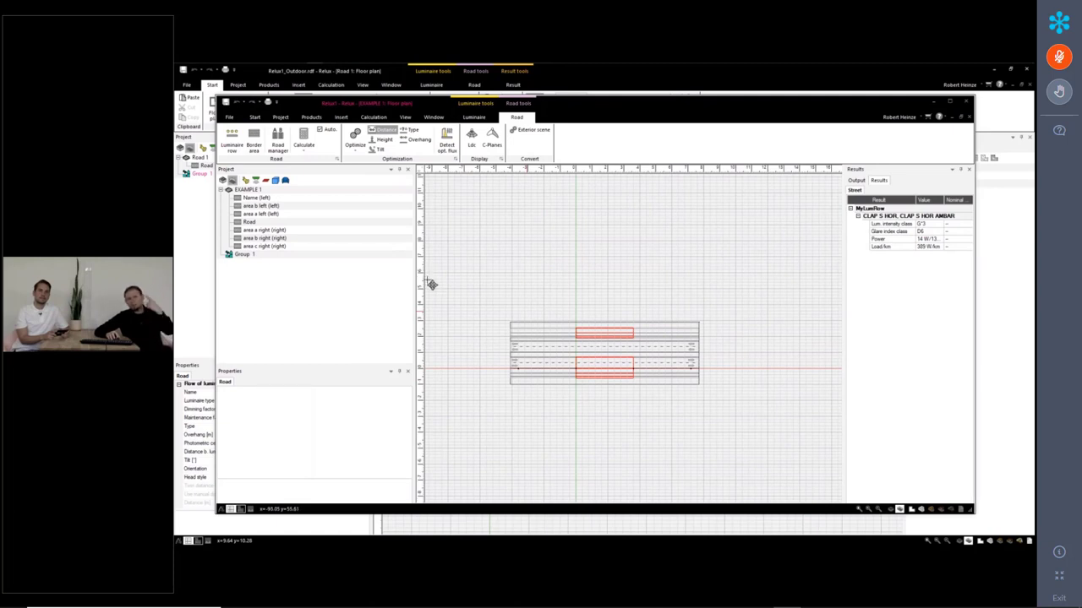
- Open the EXAMPLE 3 road from the imported scenes and show its road, border area and luminaire group
left_click(223, 181)
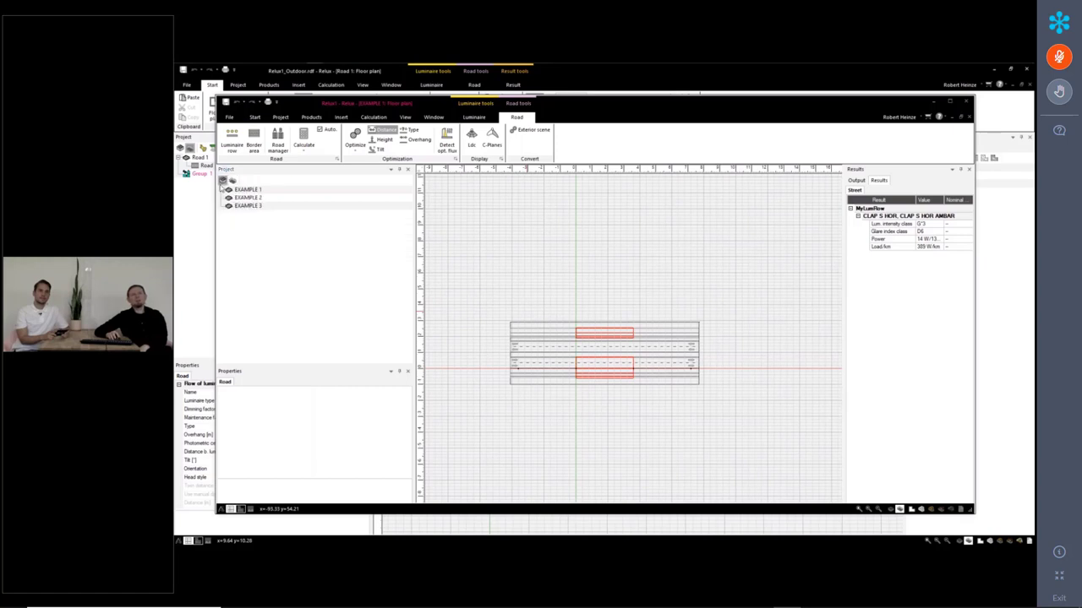
left_click(245, 206)
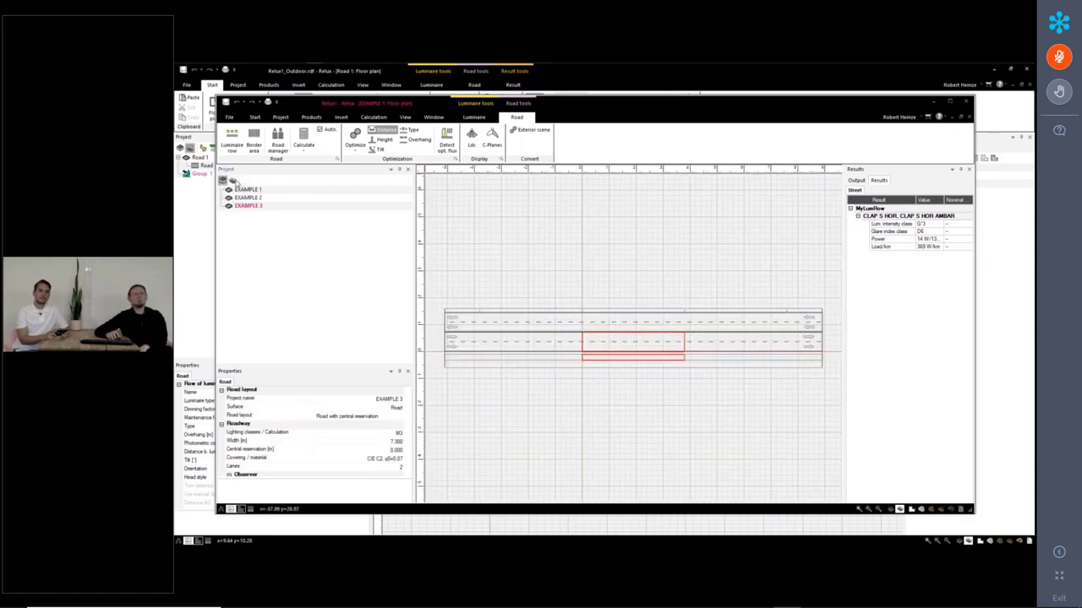
left_click(234, 180)
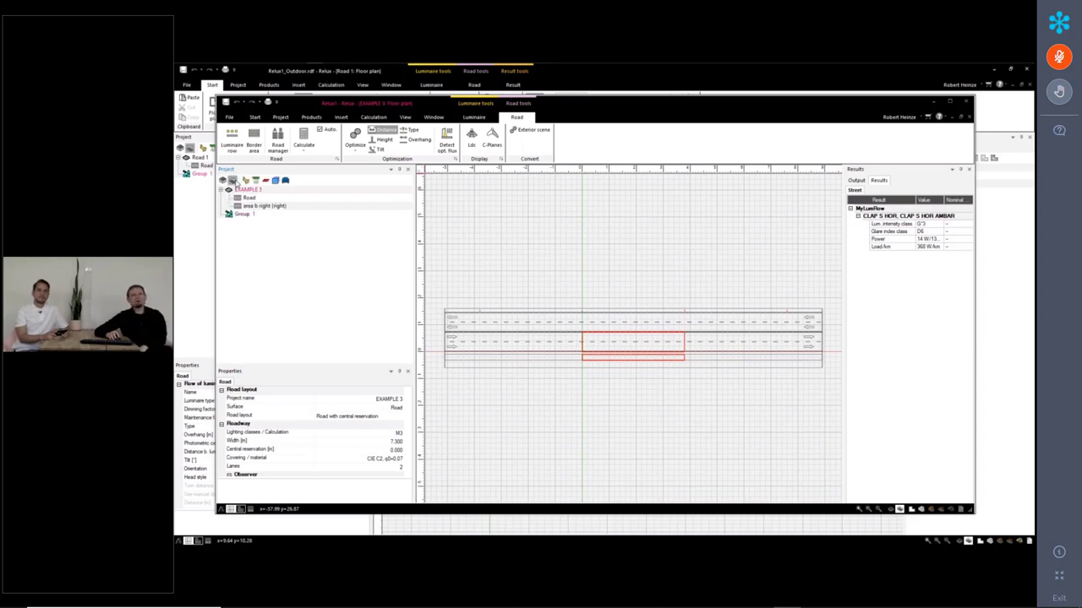
- Open the configuration of the CLAP S HOR luminaire used by EXAMPLE 3's luminaire row for editing
left_click(242, 215)
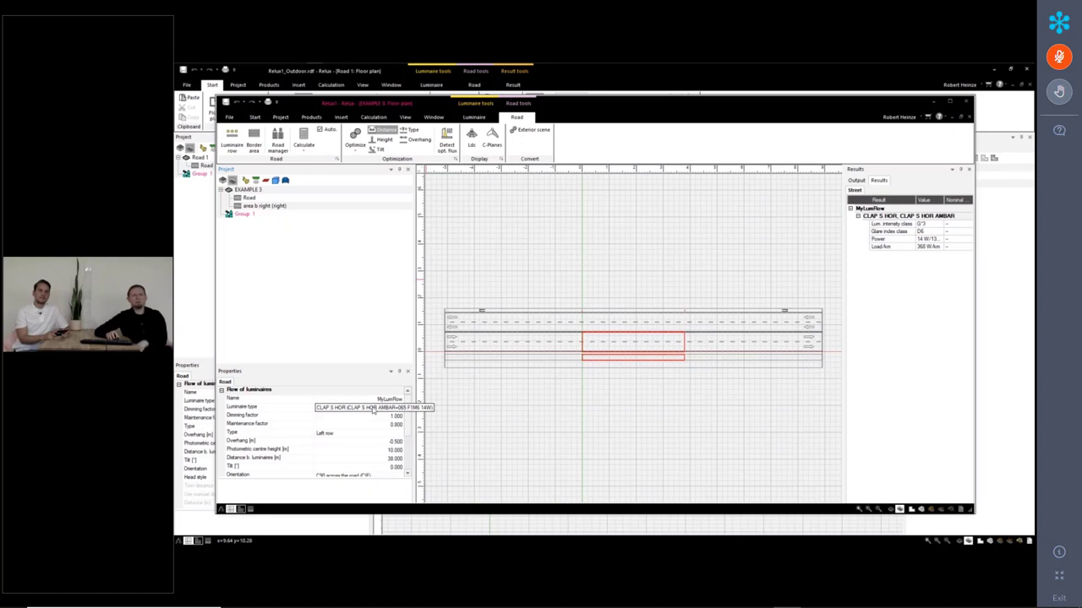
left_click(373, 409)
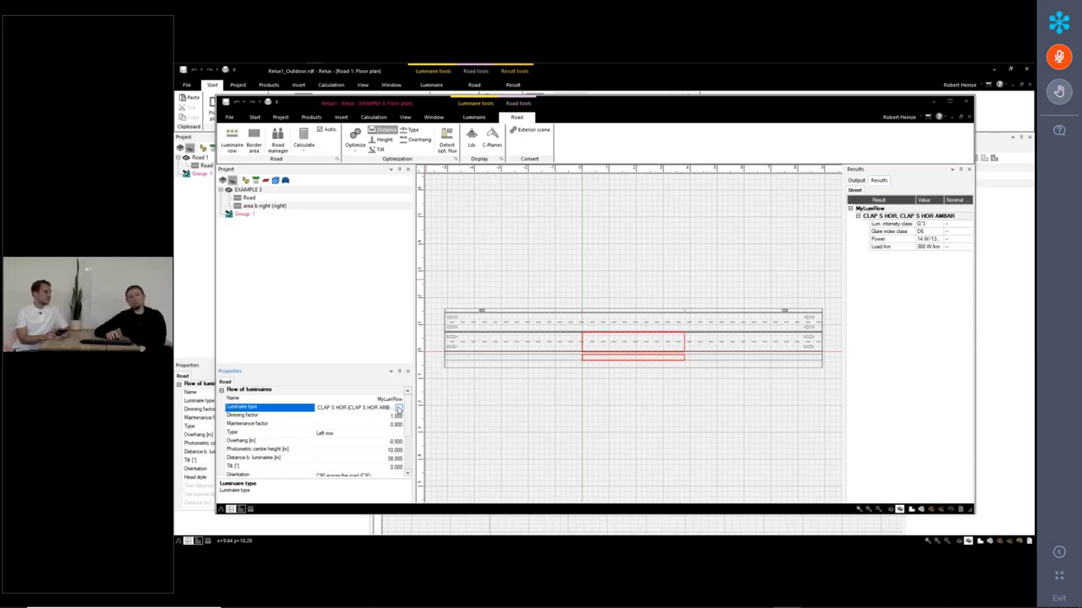
left_click(398, 408)
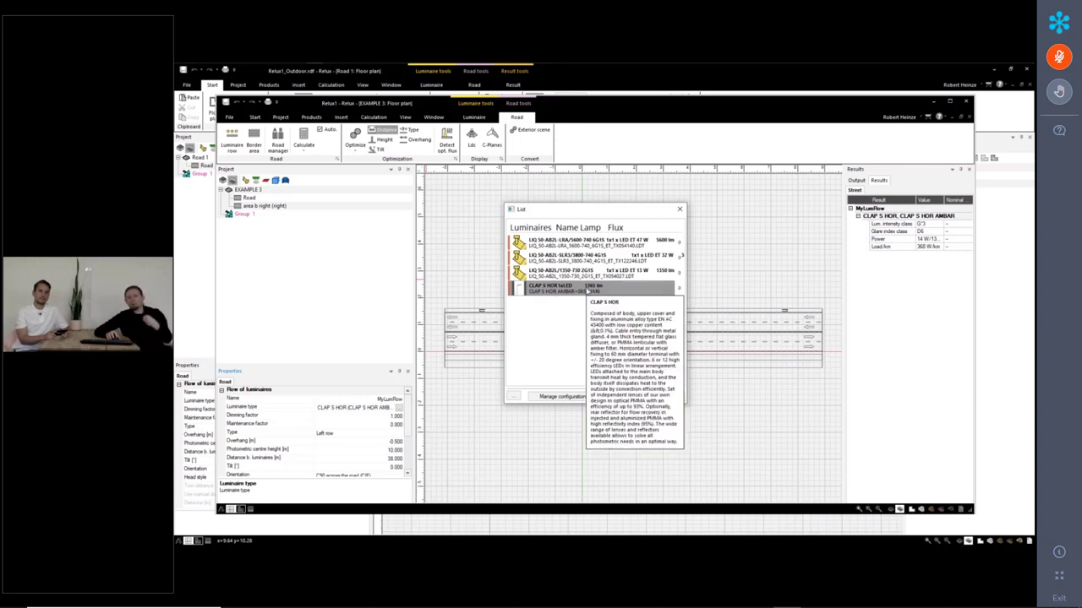
left_click(563, 398)
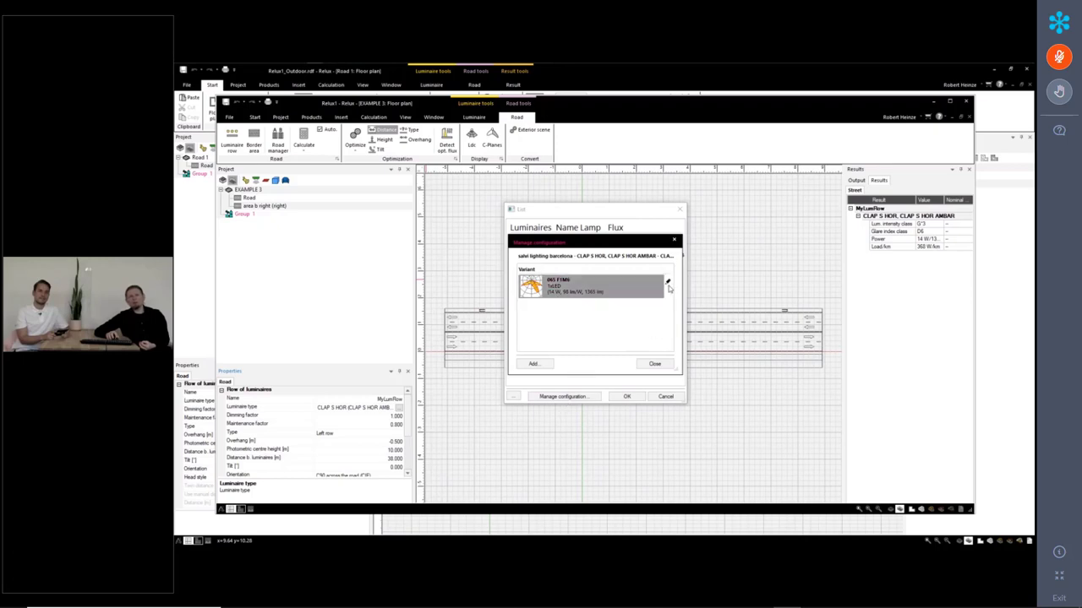
left_click(668, 284)
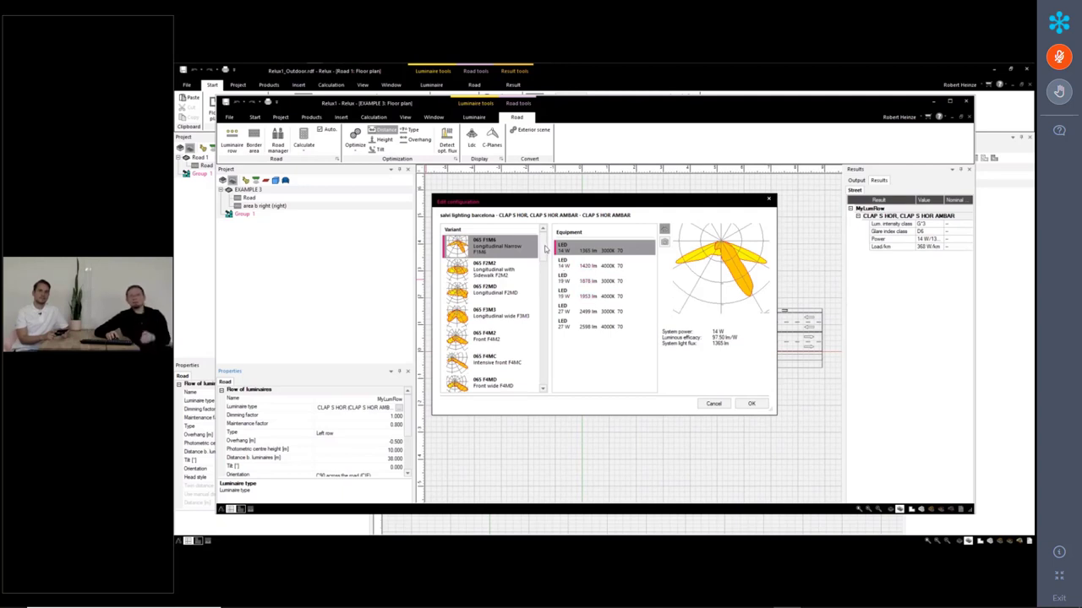
- Preview variant 06W F5M1 with the 36 W, 4000K LED equipment, discard that change, and leave the luminaire list
left_click_drag(546, 248, 548, 308)
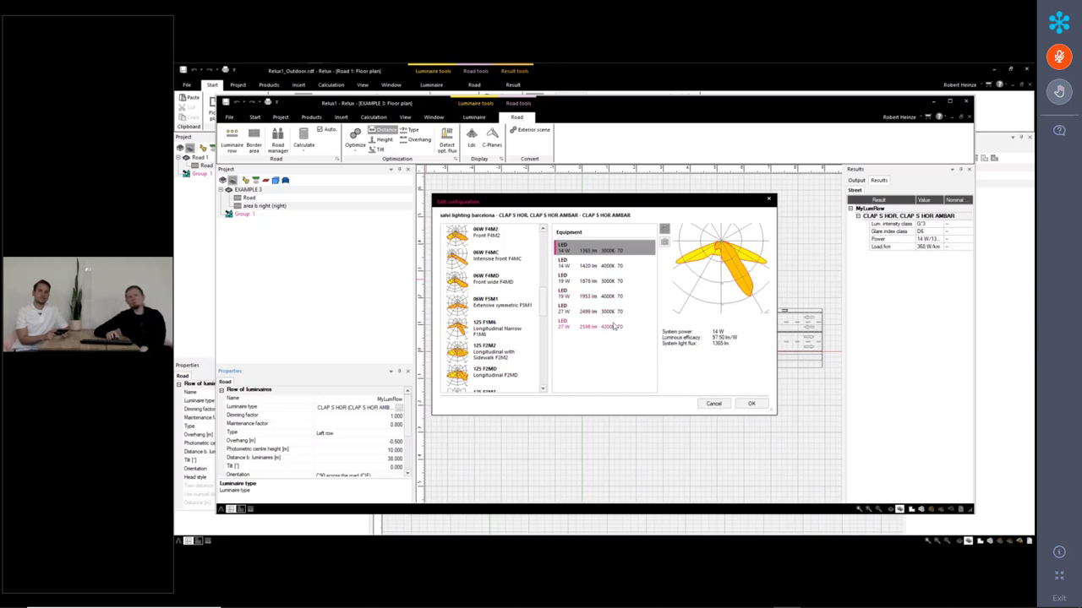
left_click(490, 306)
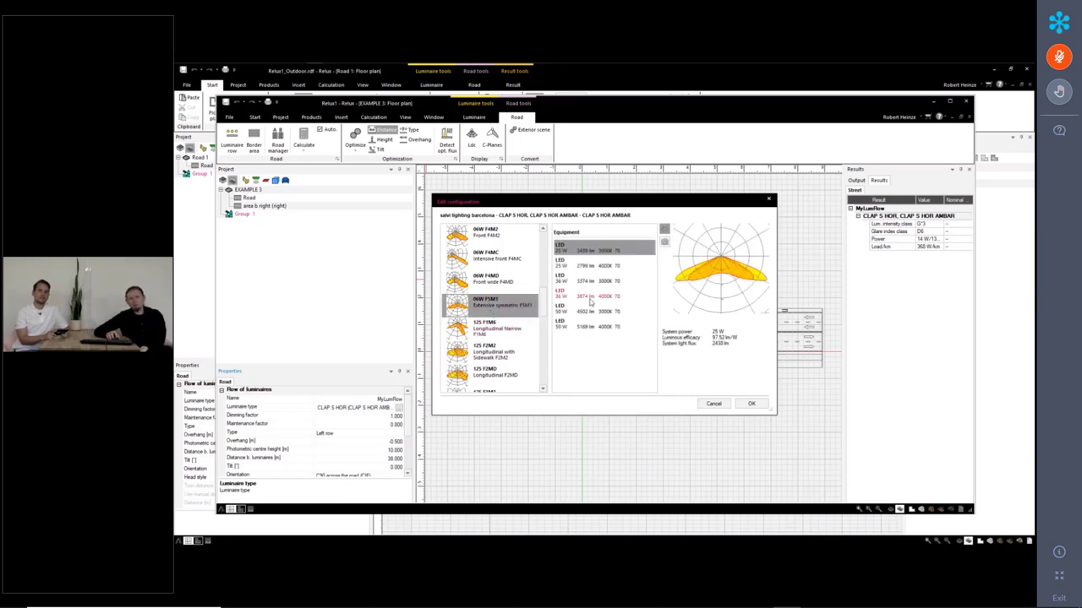
left_click(591, 295)
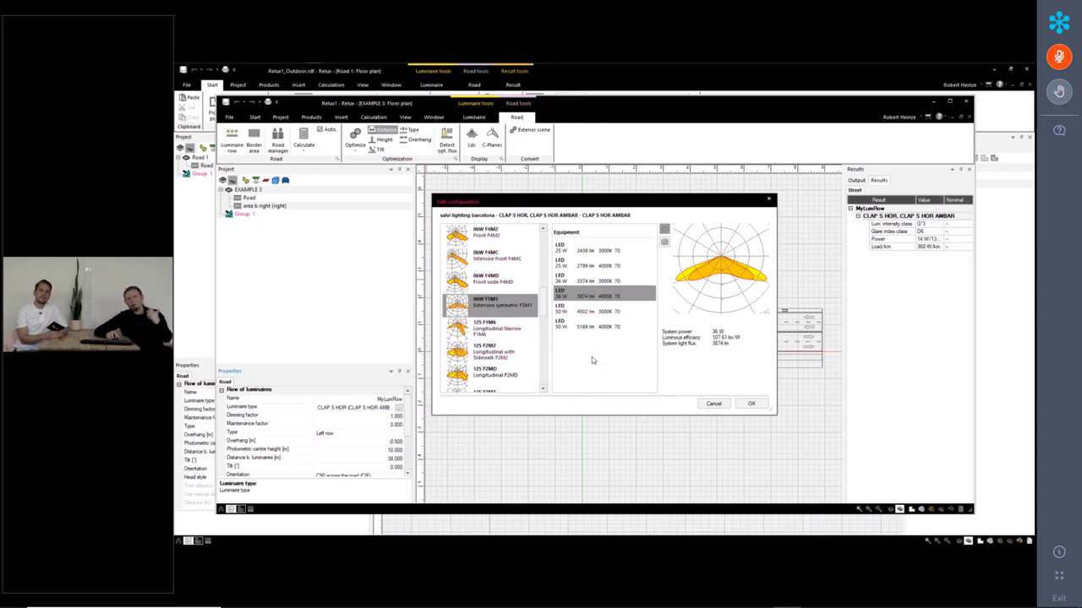
left_click(714, 403)
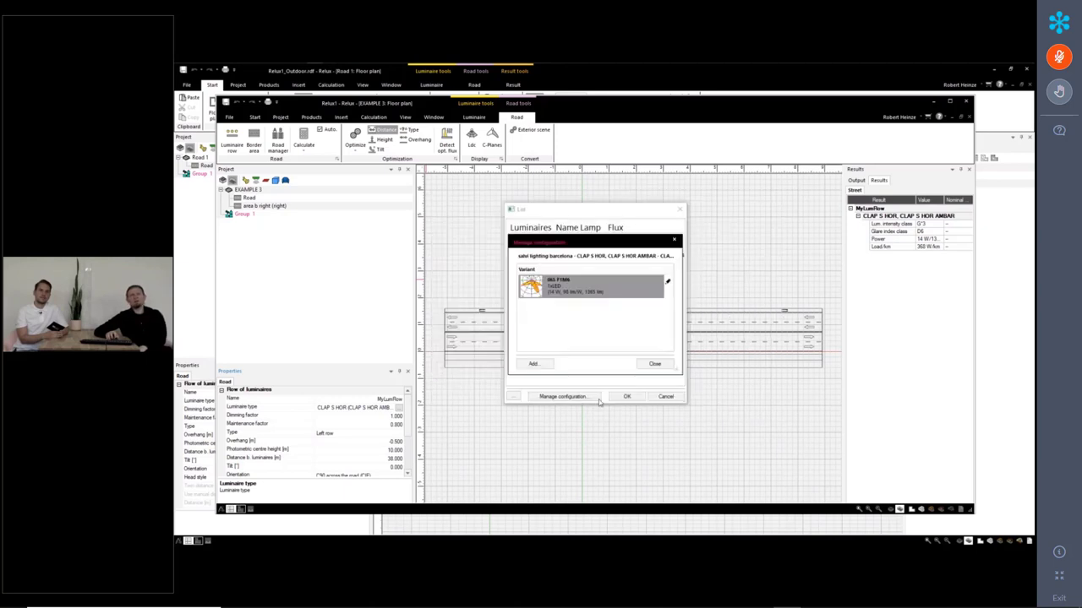
left_click(652, 364)
left_click(627, 396)
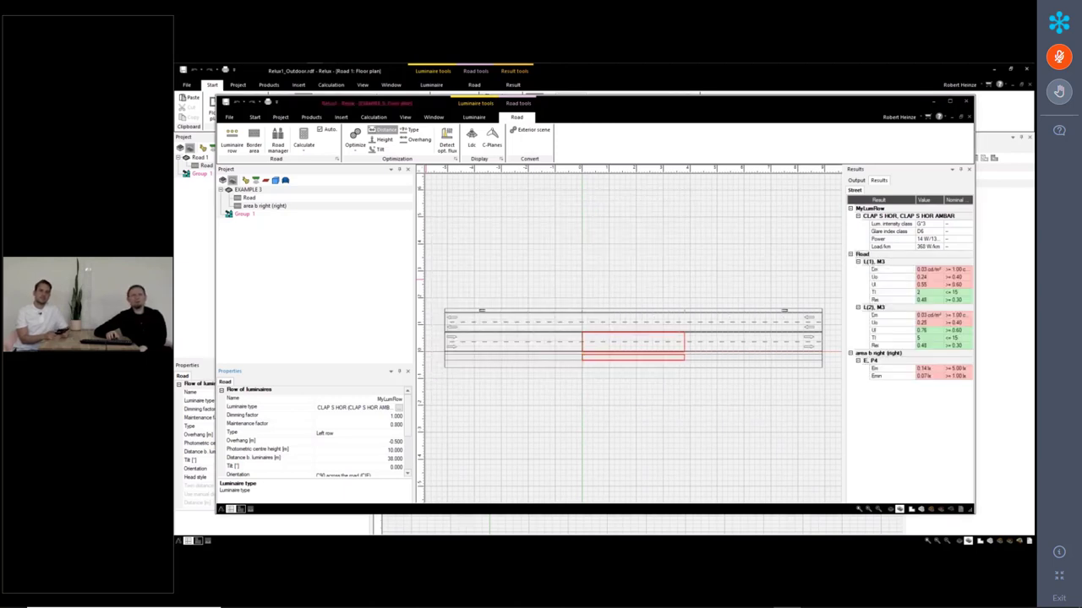
- Set the arrangement type of EXAMPLE 3's luminaire row to Both sides
left_click(351, 436)
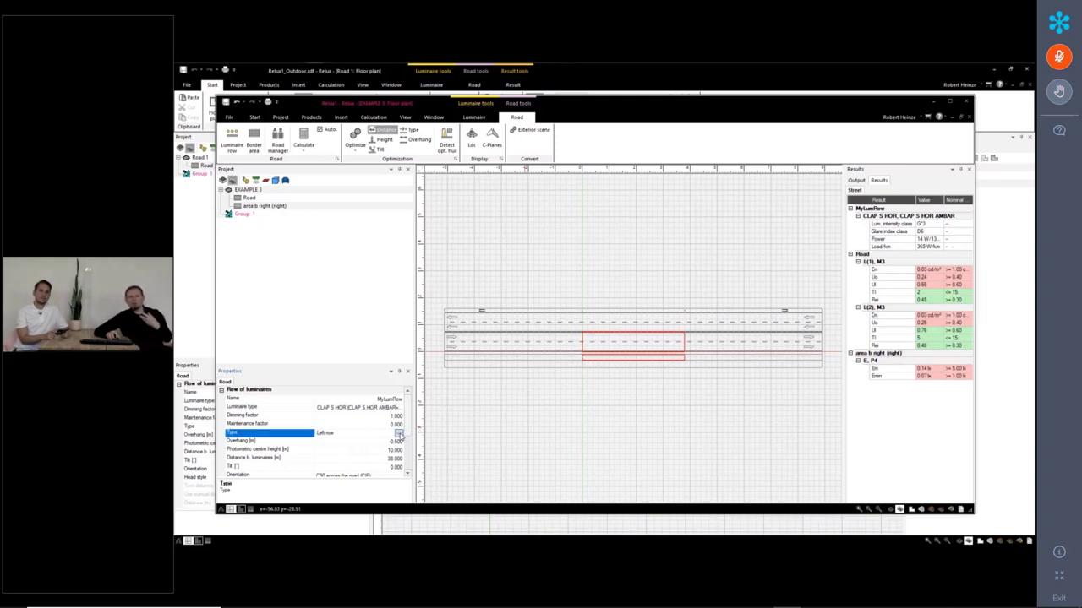
left_click(399, 433)
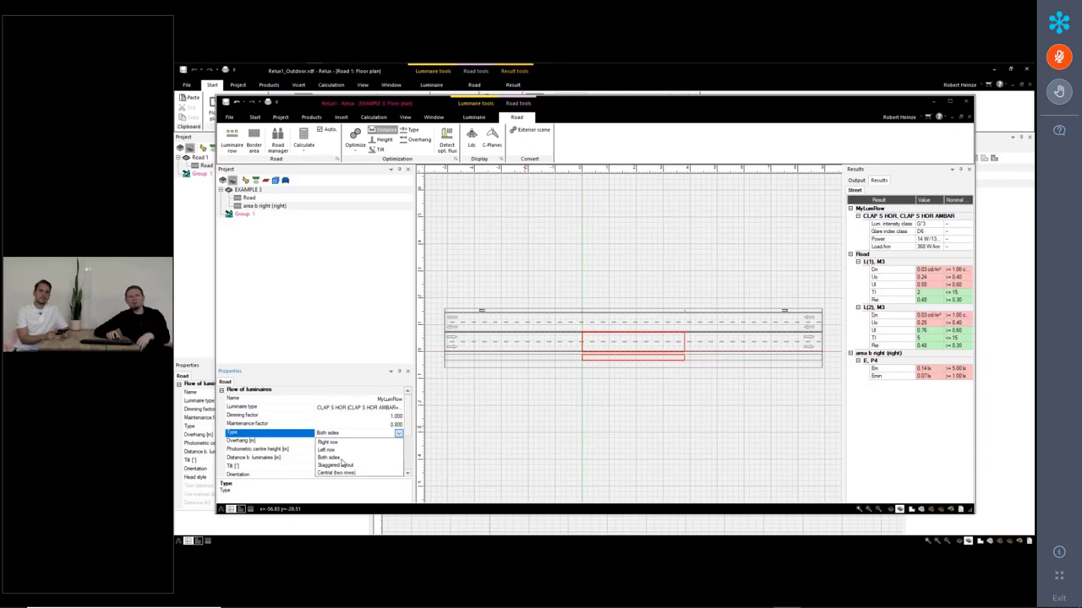
left_click(340, 458)
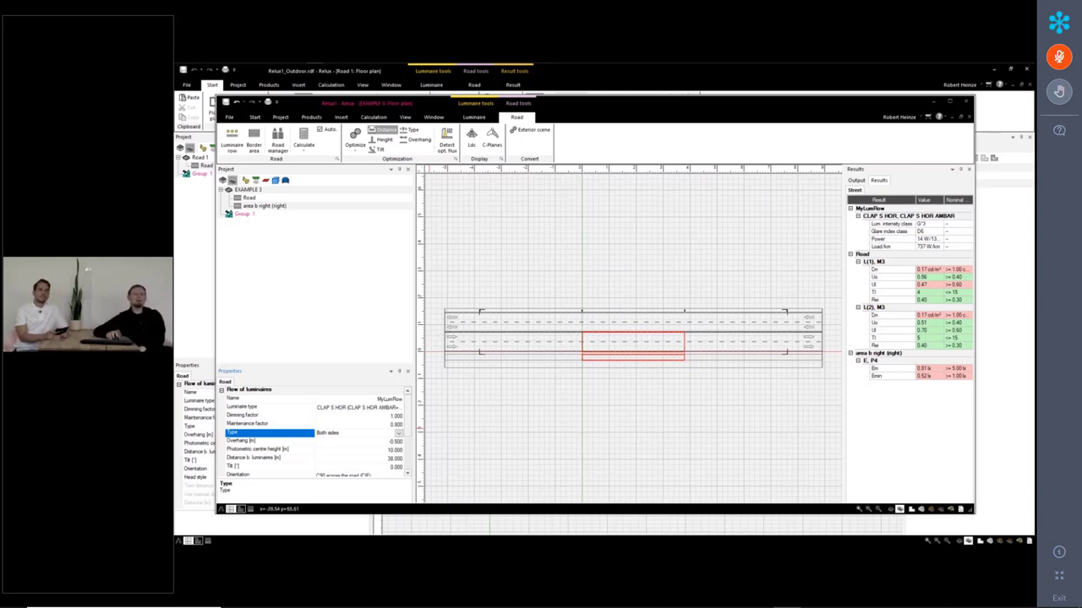
- Detect the best luminaire variant and flux for the row, then optimize the distance between its luminaires
left_click(447, 142)
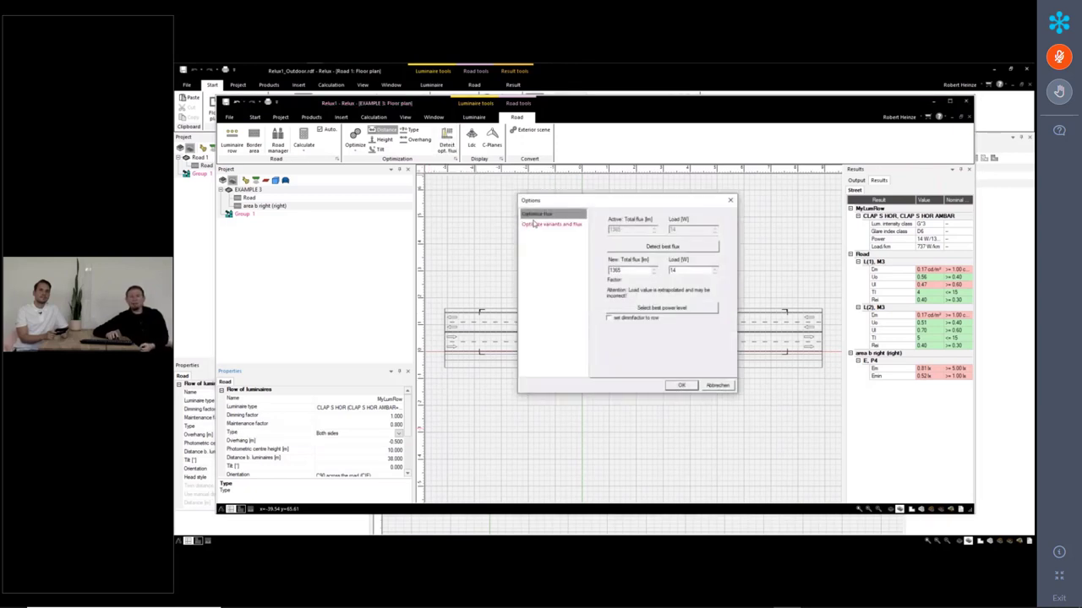
left_click(536, 224)
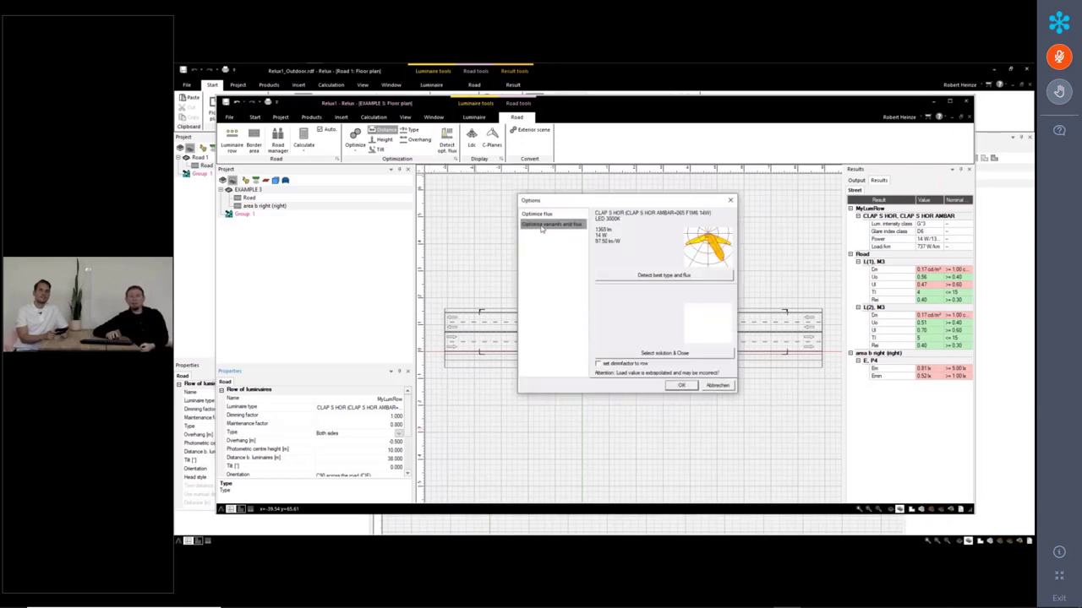
left_click(637, 278)
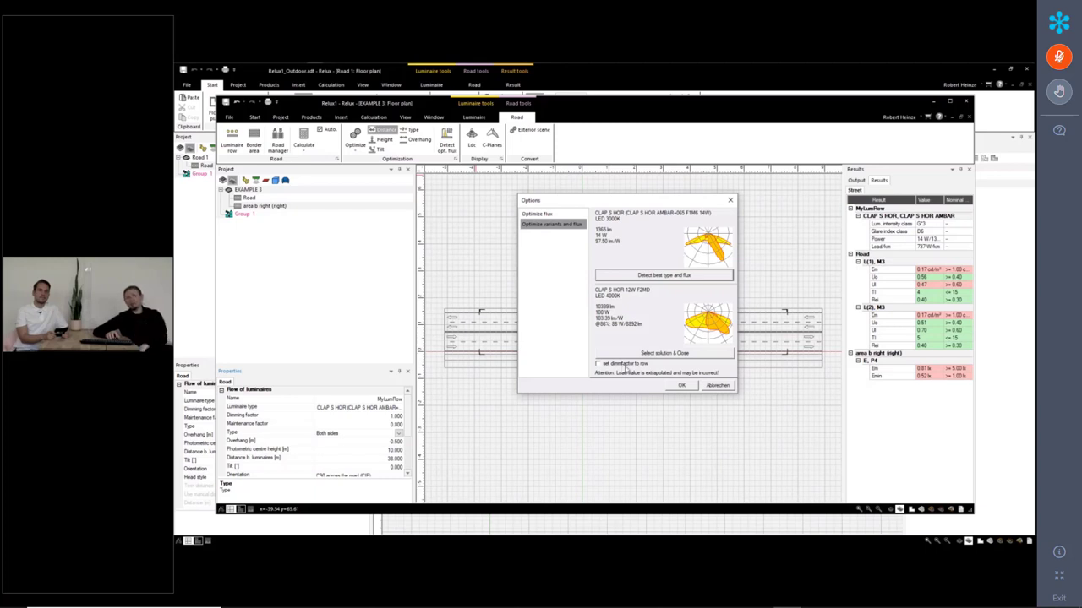
left_click(682, 386)
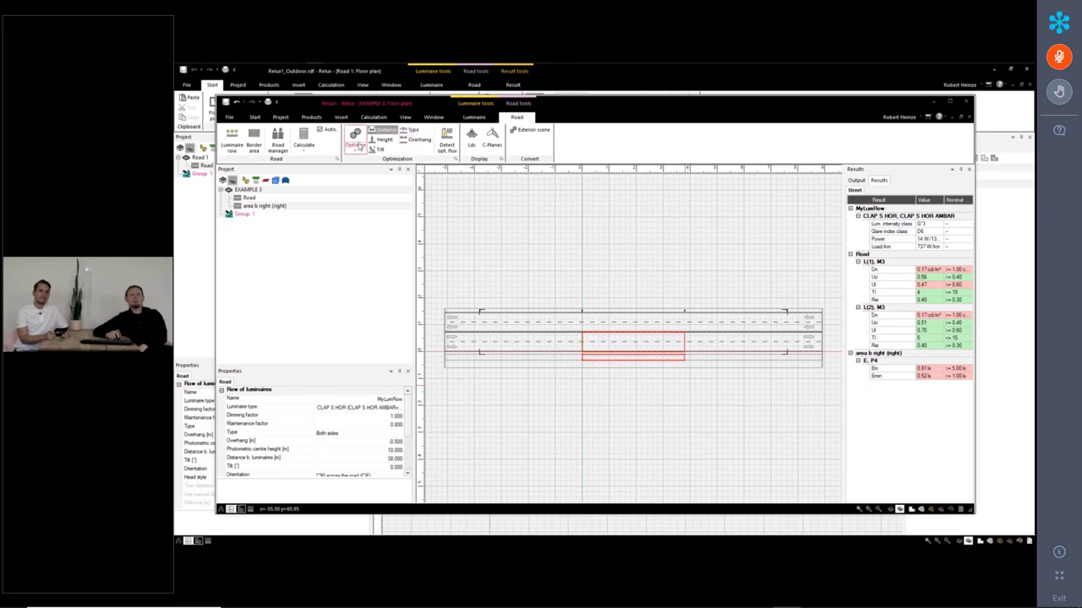
left_click(354, 140)
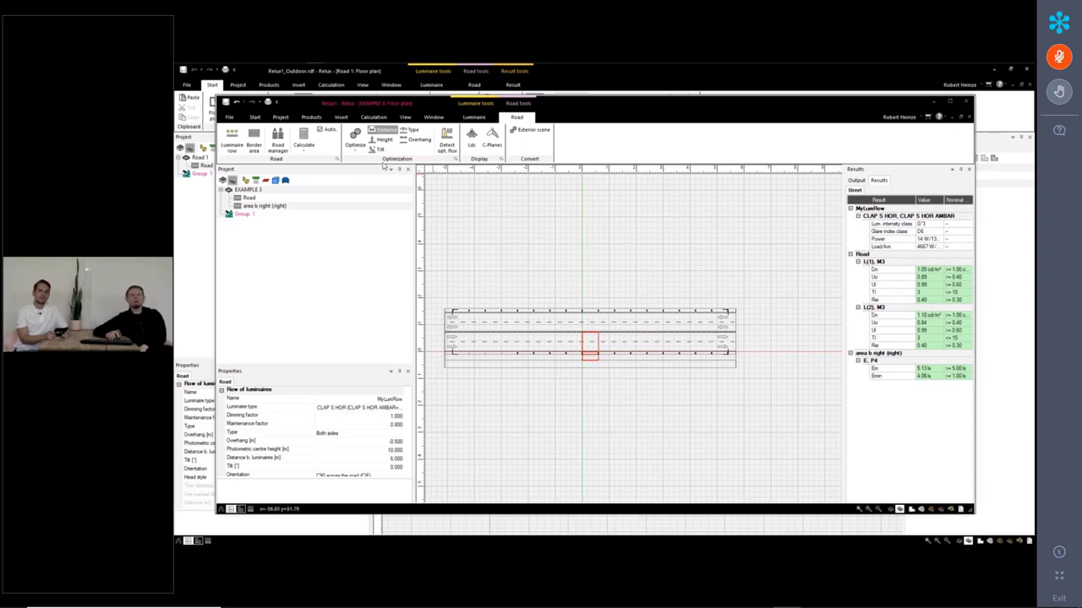
- Try to export the road results to rlx_sample_new_01.xlsx from the road options
left_click(338, 160)
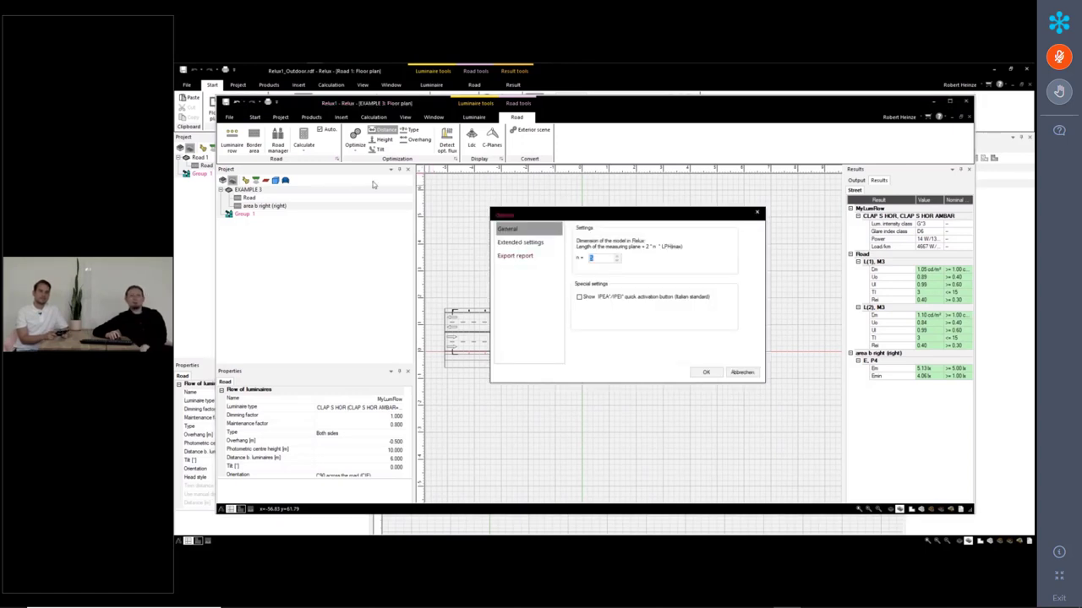
left_click(520, 257)
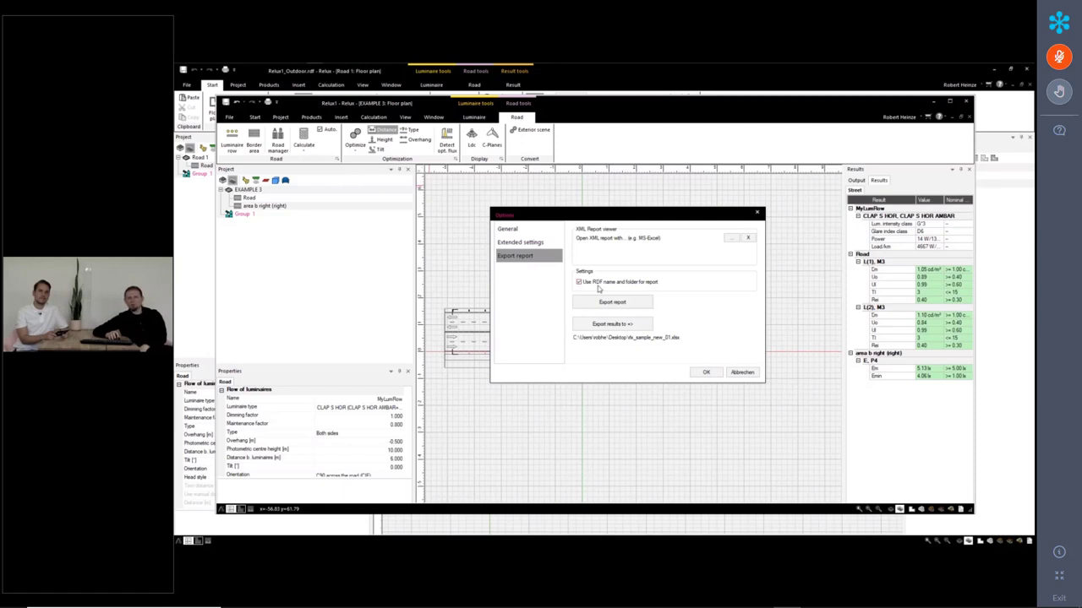
left_click(611, 329)
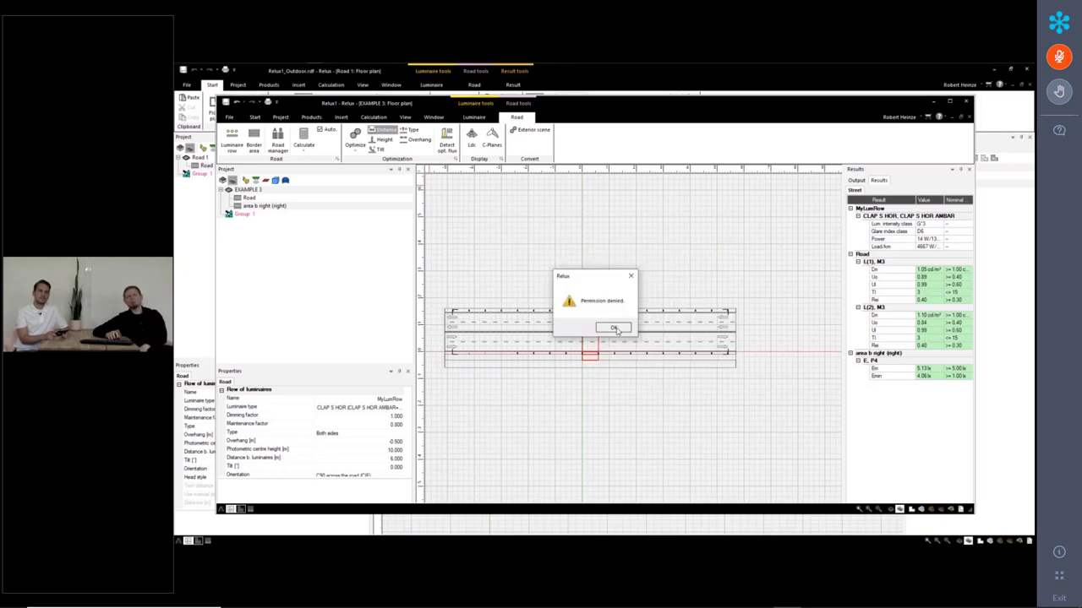
left_click(614, 326)
- Switch to Excel and close the rlx_sample_new_01.xlsx workbook so that it can be overwritten
mouse_move(402, 68)
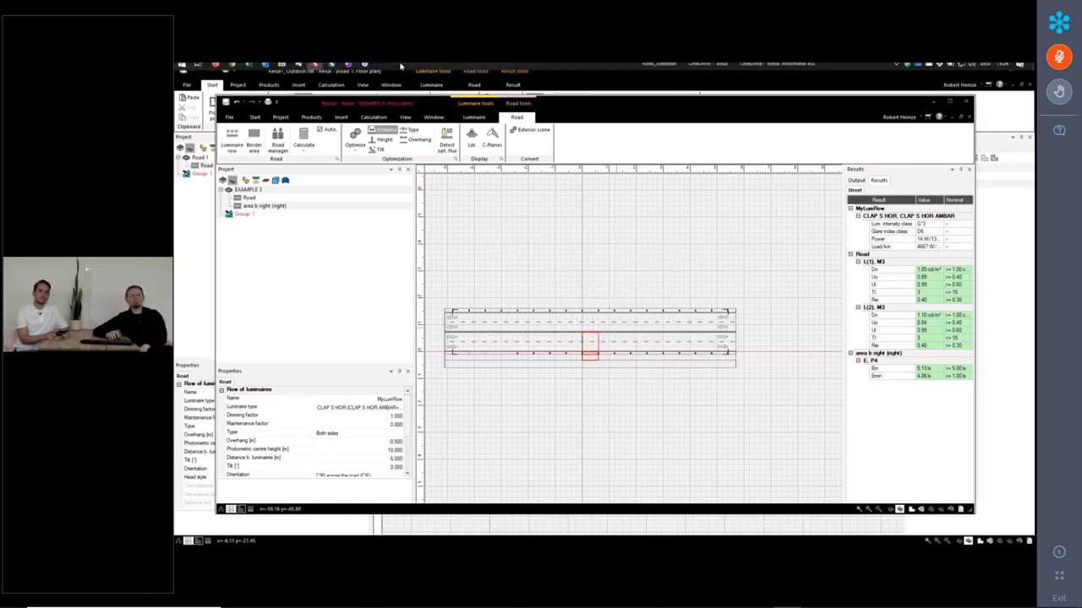
left_click(248, 68)
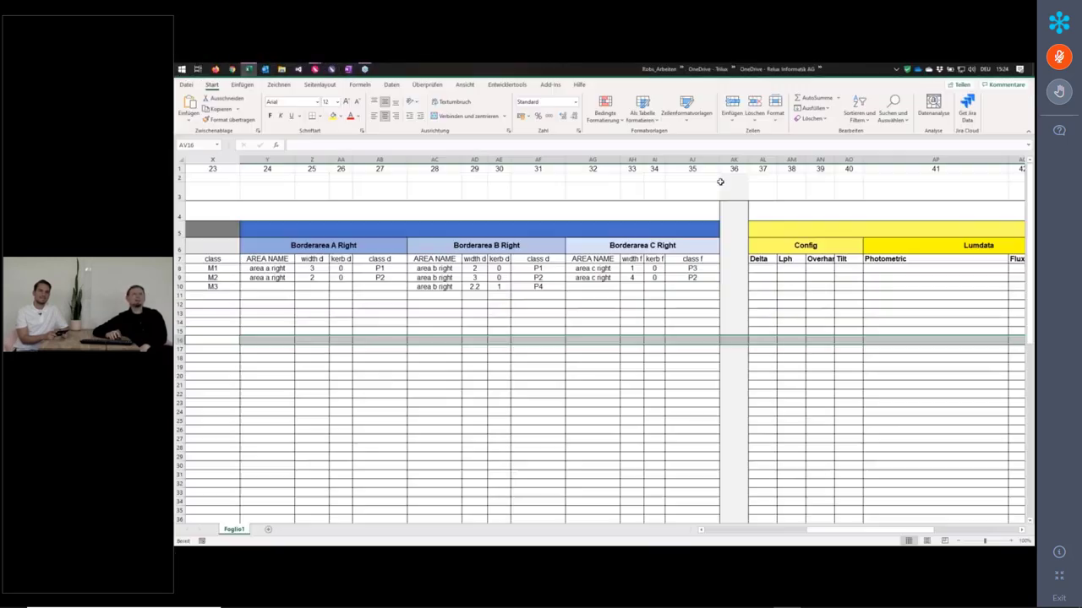
left_click(1023, 69)
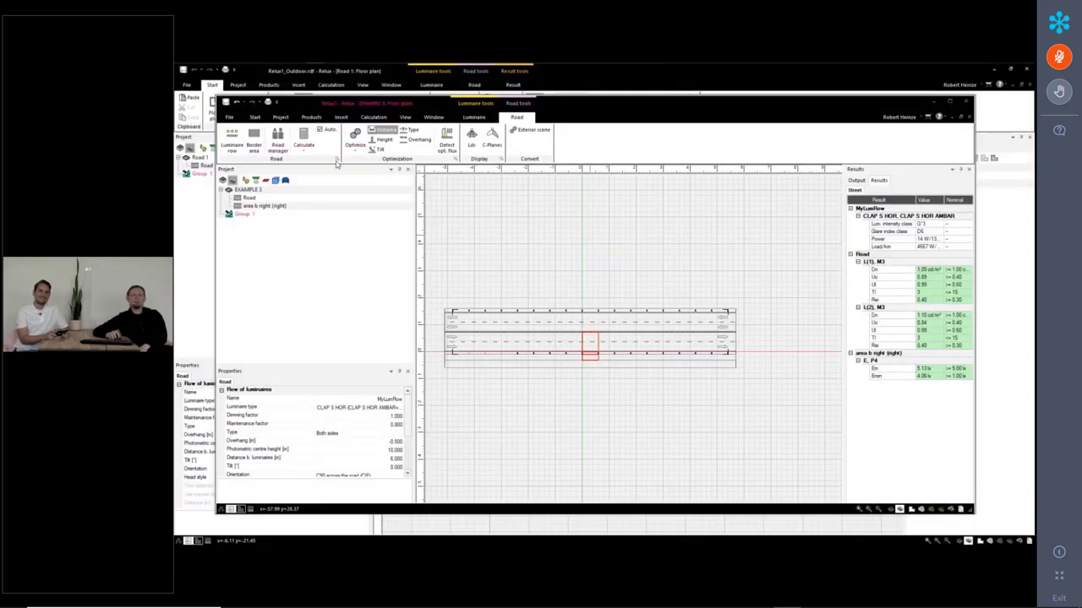
- Export the road results to rlx_sample_new_01.xlsx from the export report settings of the road options
left_click(337, 159)
left_click(535, 256)
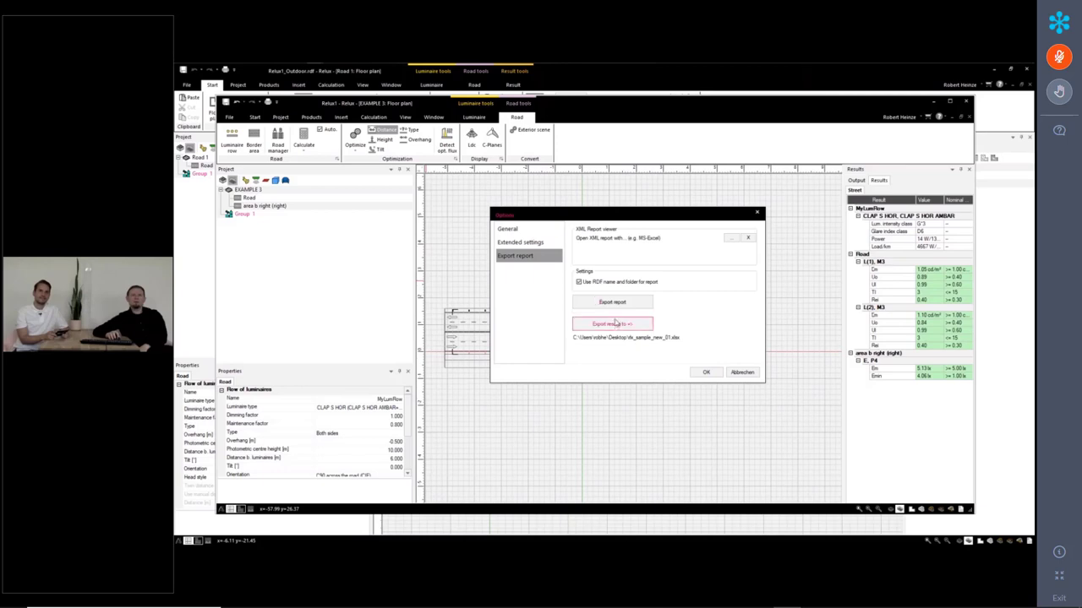
left_click(613, 321)
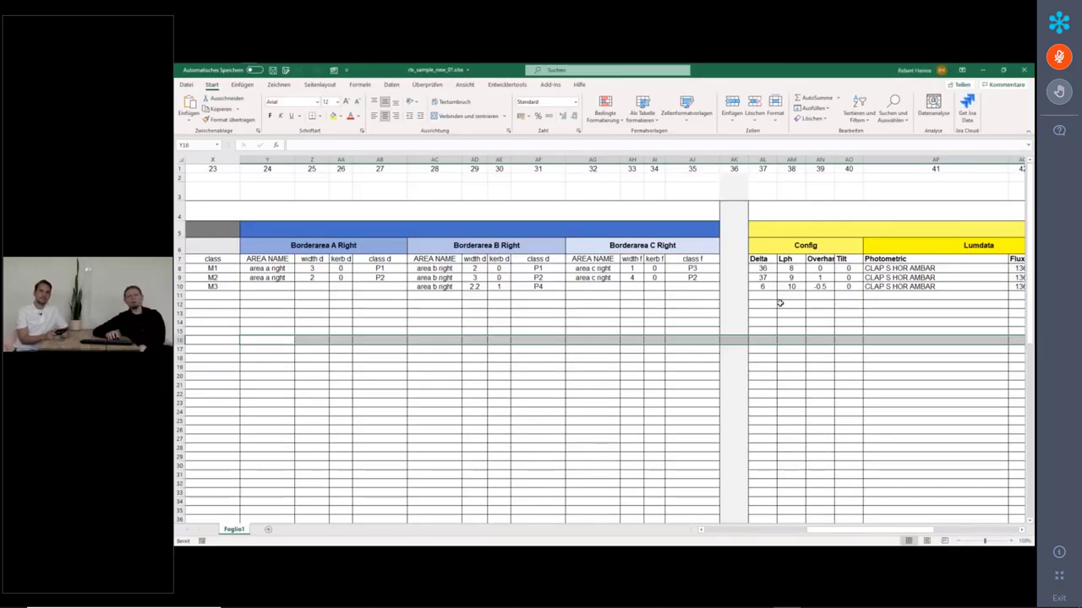
- Examine the exported configuration, luminaire data, road and border area results in the workbook's Output section, and close the workbook
left_click_drag(774, 330, 990, 338)
left_click_drag(691, 287, 1027, 288)
left_click(833, 348)
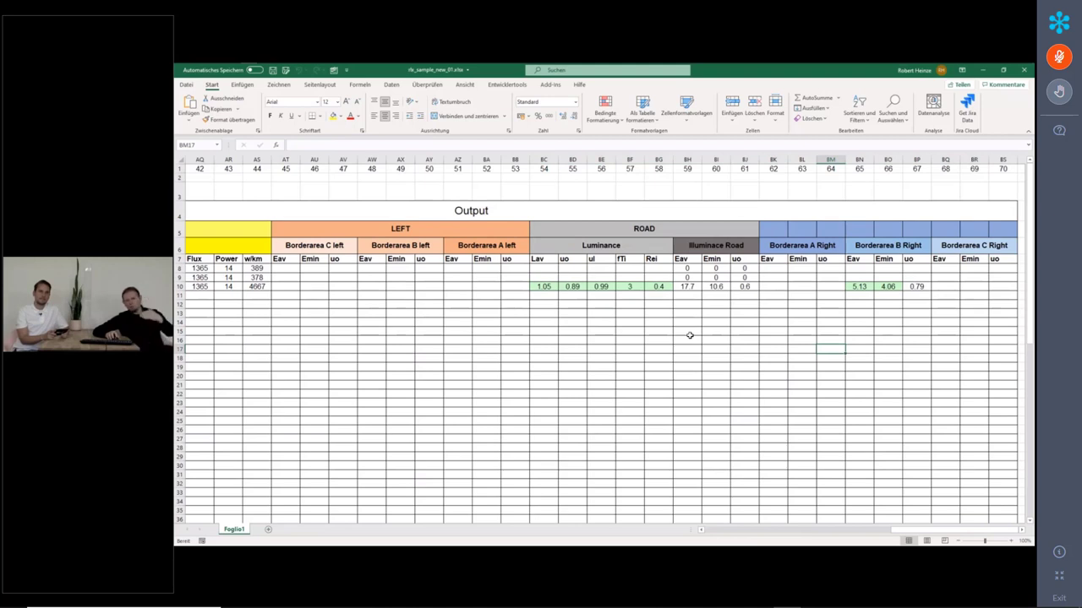
left_click_drag(568, 331, 220, 330)
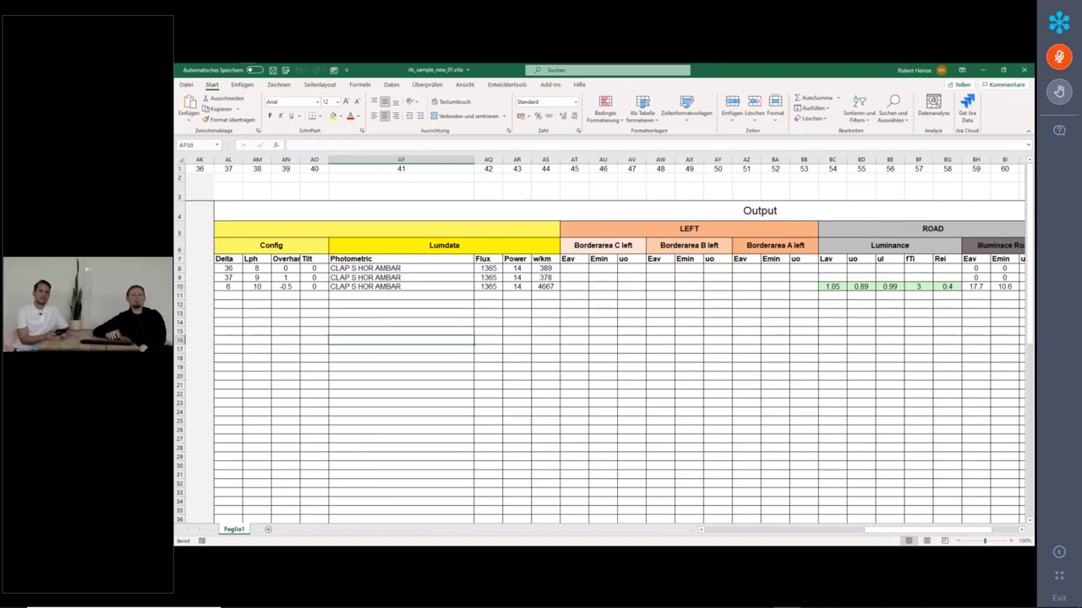
left_click_drag(440, 362, 215, 361)
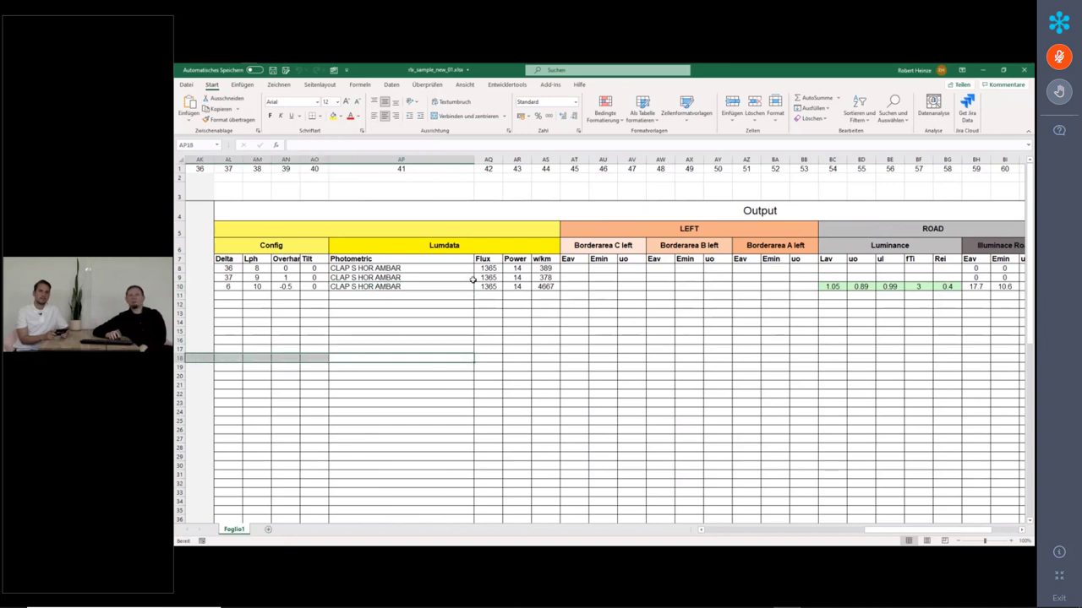
left_click(516, 340)
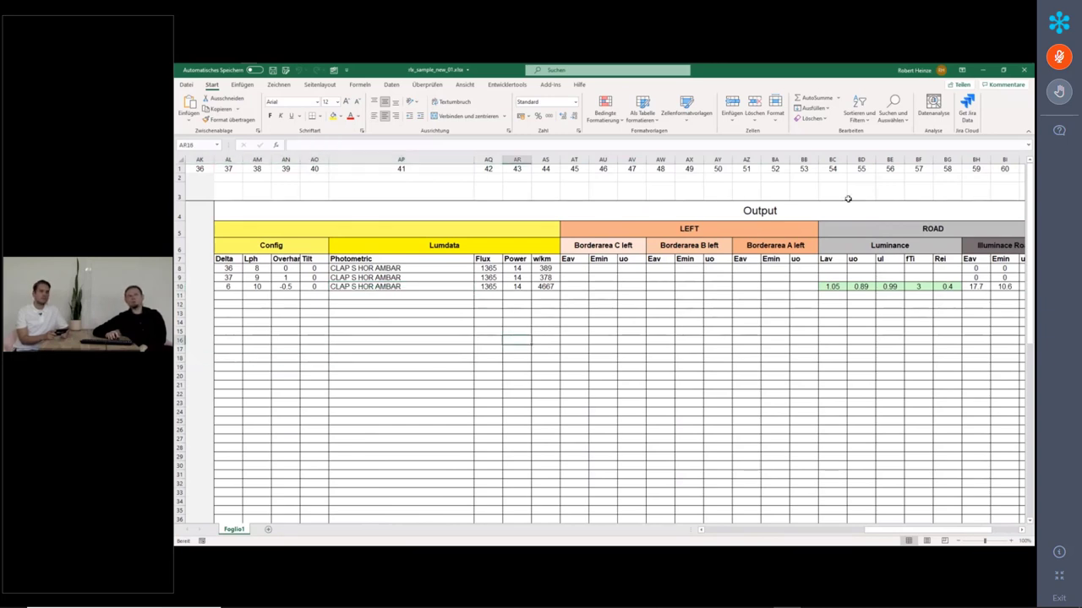
left_click(1025, 73)
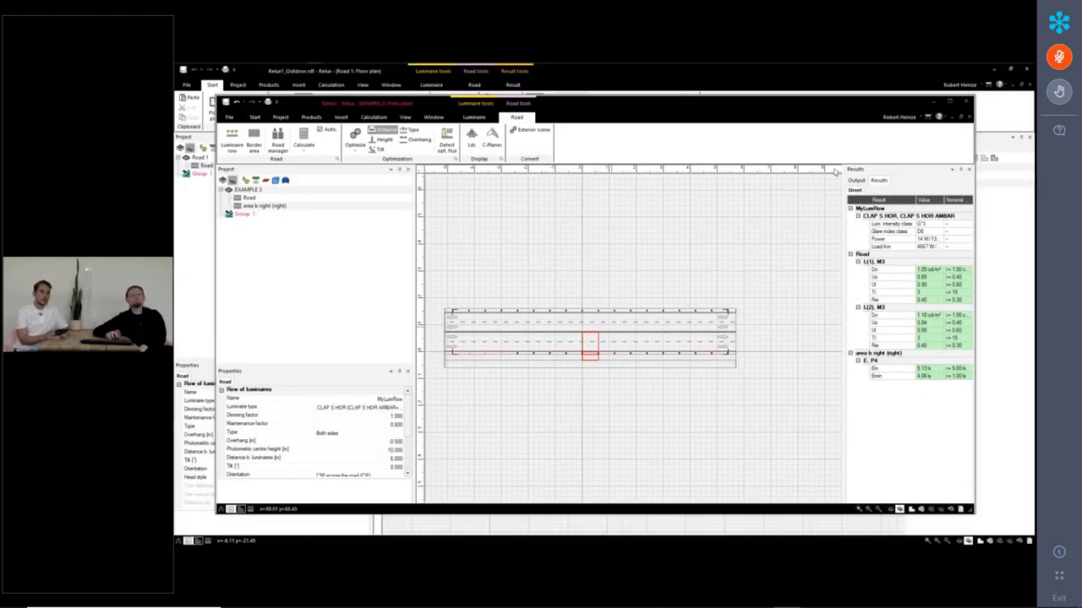
- Close the imported EXAMPLE 3 road project and the Relux1_Outdoor.rdf project without saving their changes
left_click(970, 102)
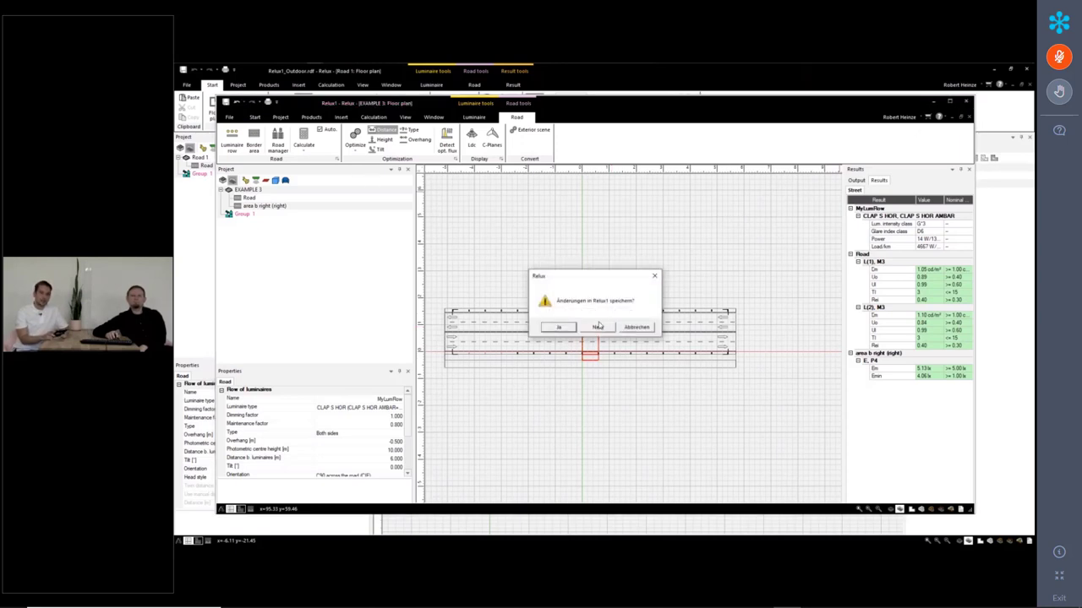
left_click(597, 328)
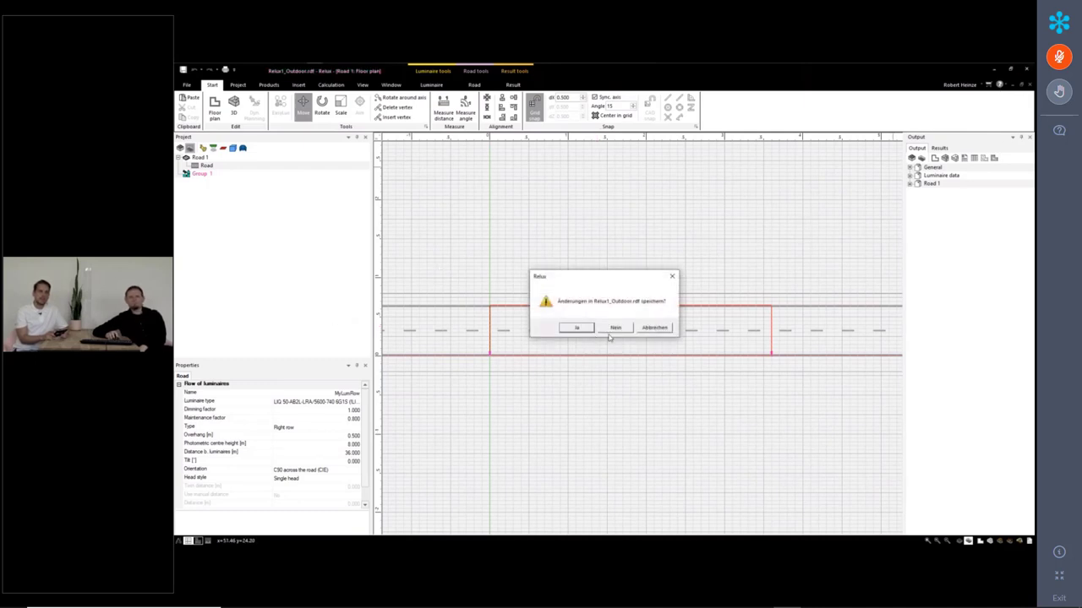
left_click(615, 329)
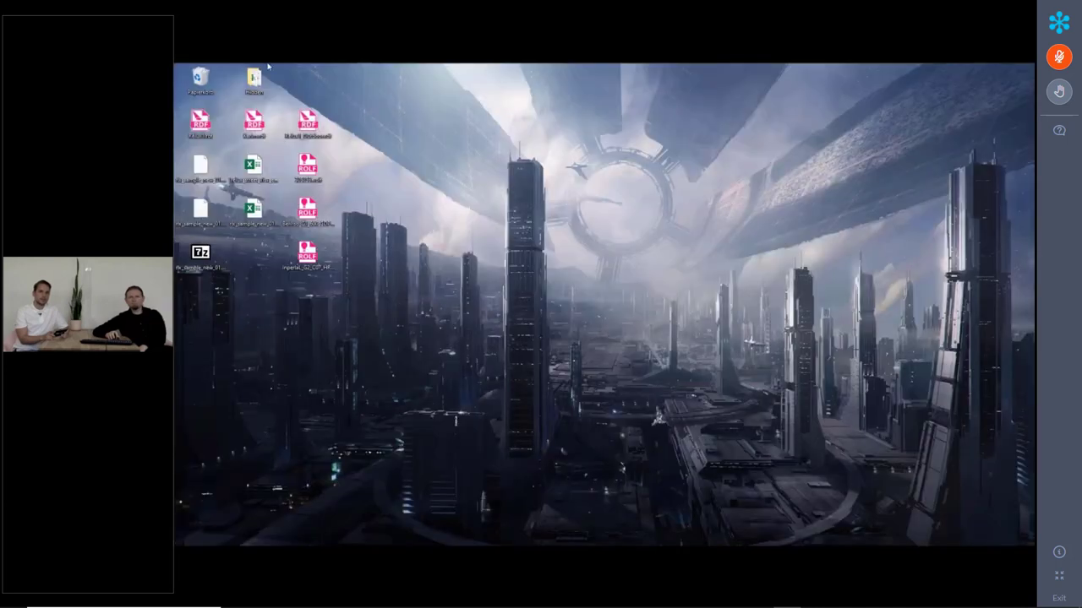
- Switch to the Relux1.rdf project and review the new-features list around the modern Excel output entry
mouse_move(315, 68)
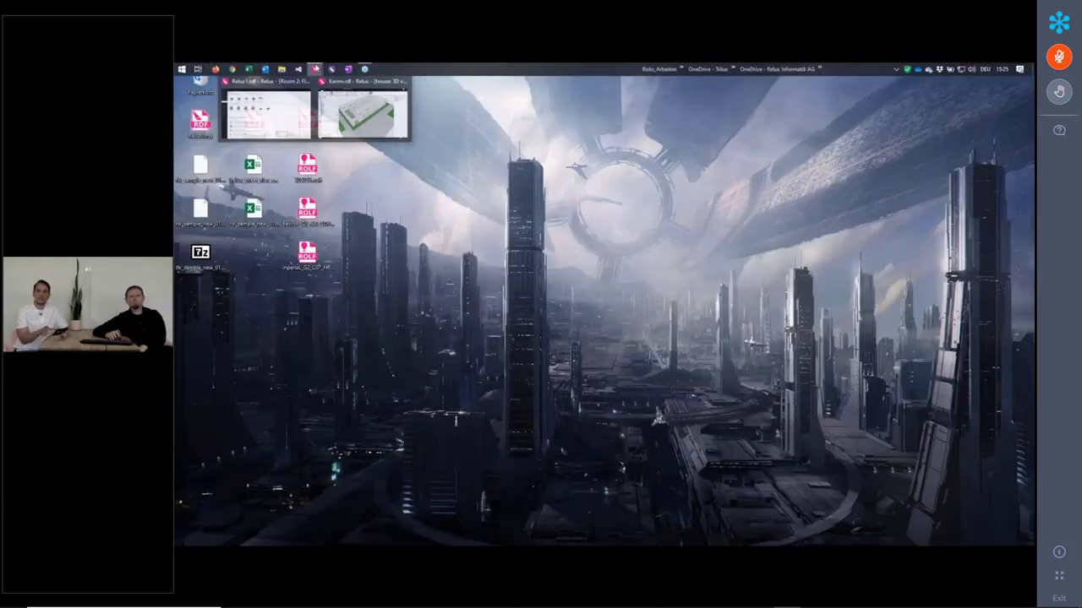
left_click(262, 114)
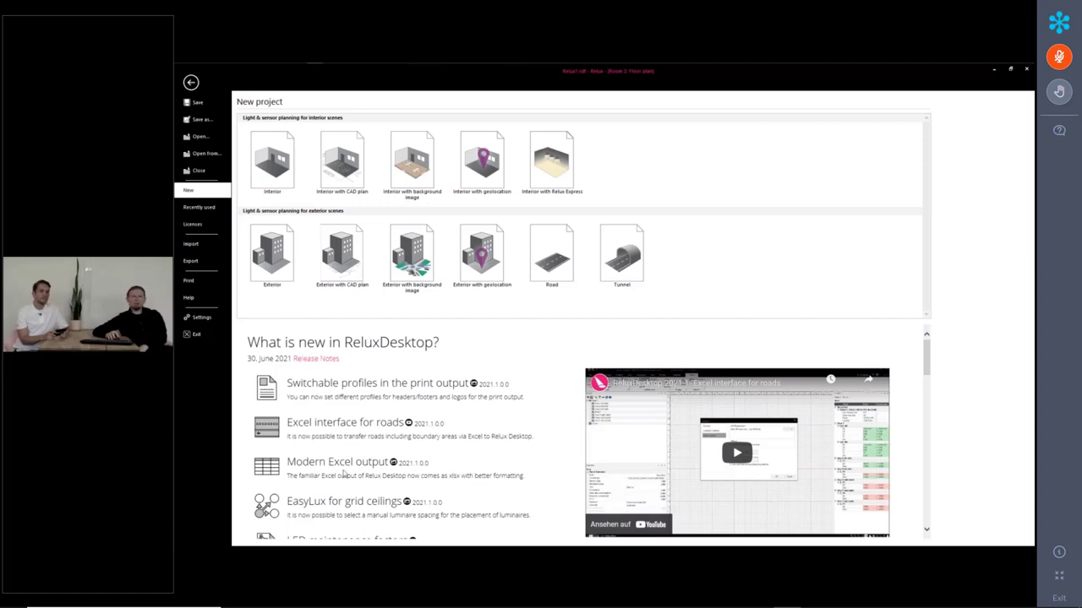
scroll(344, 475, "down", 1)
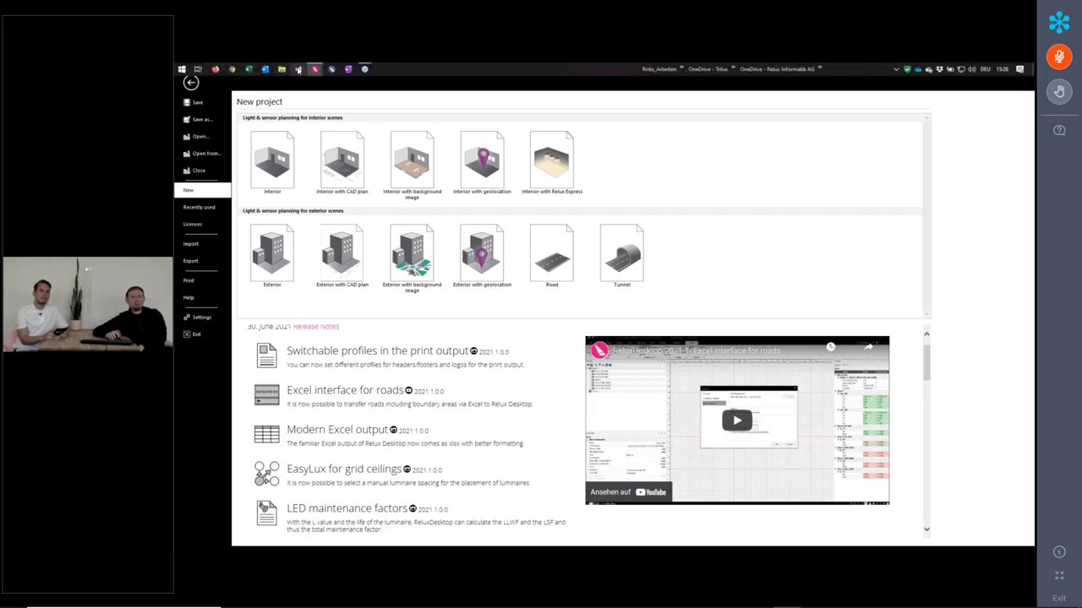
- Switch to the house project and export its parts list as the Excel workbook NewFile.xlsx on the desktop
mouse_move(313, 71)
left_click(363, 111)
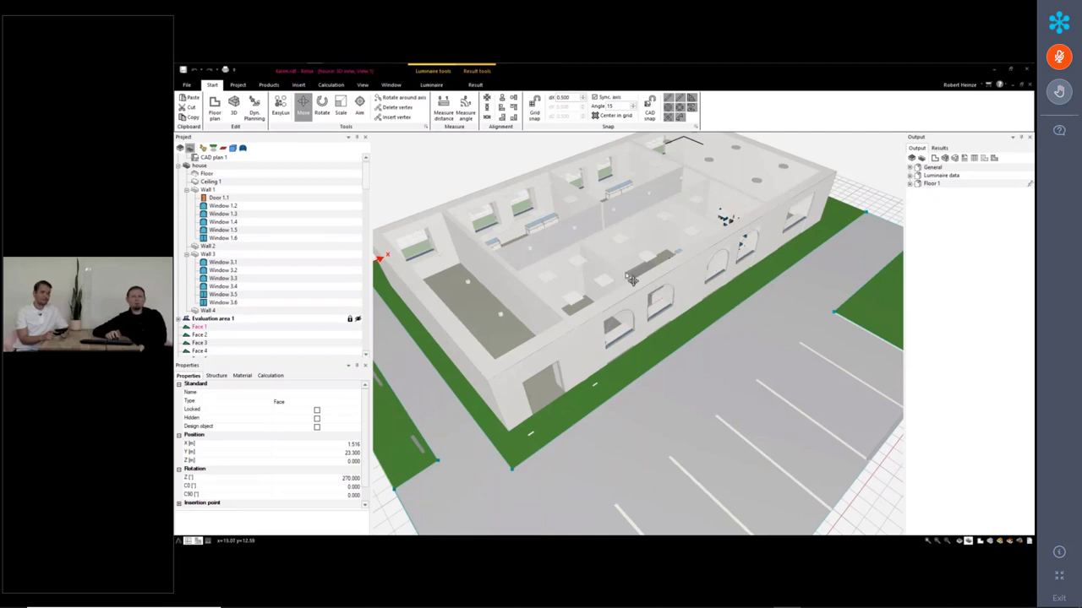
left_click(188, 87)
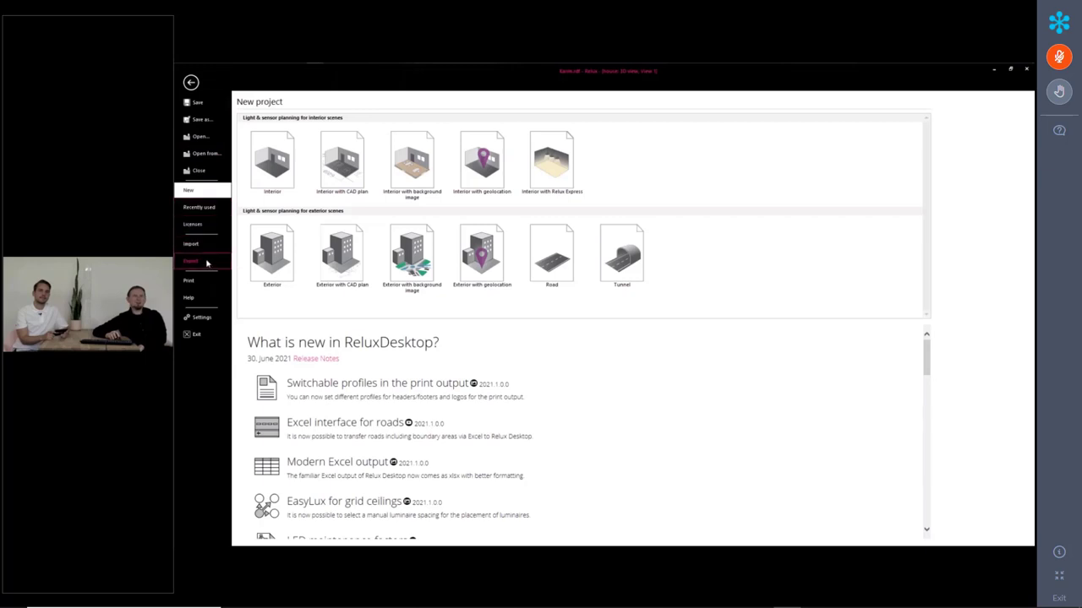
left_click(191, 262)
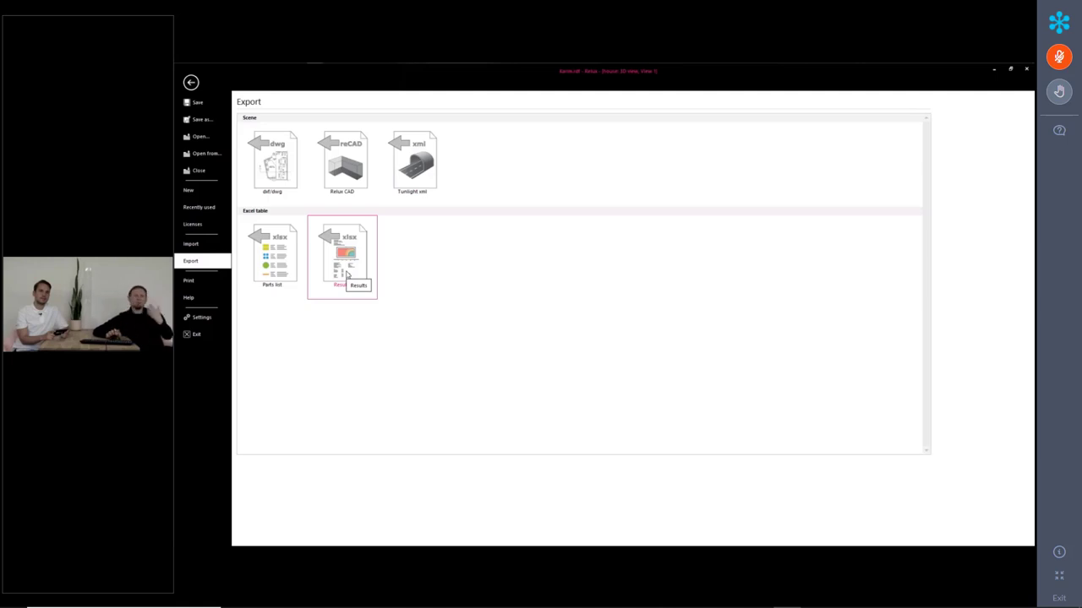
left_click(281, 262)
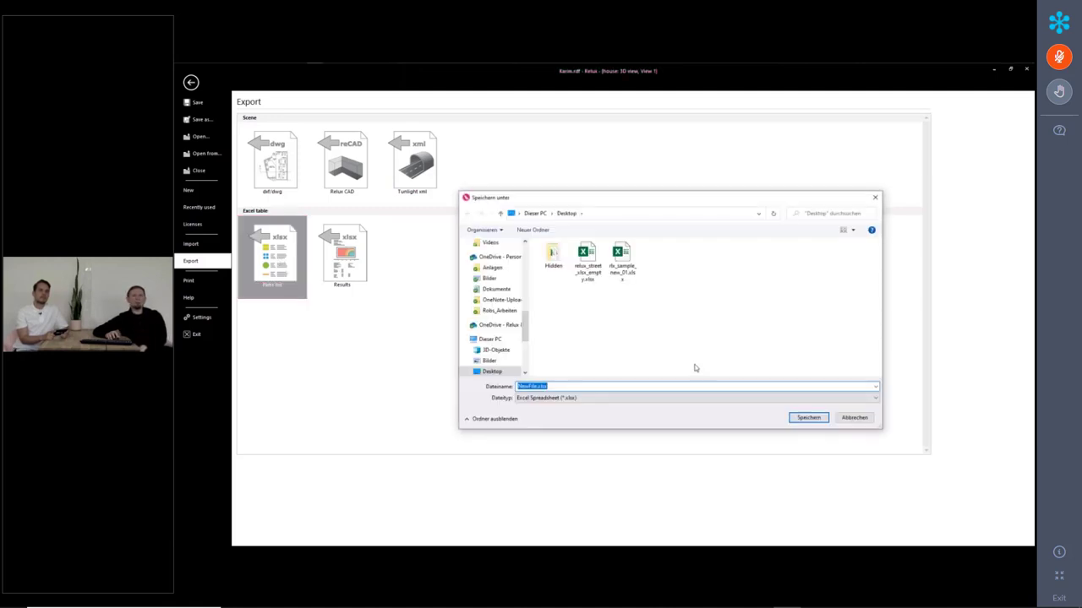
left_click(808, 417)
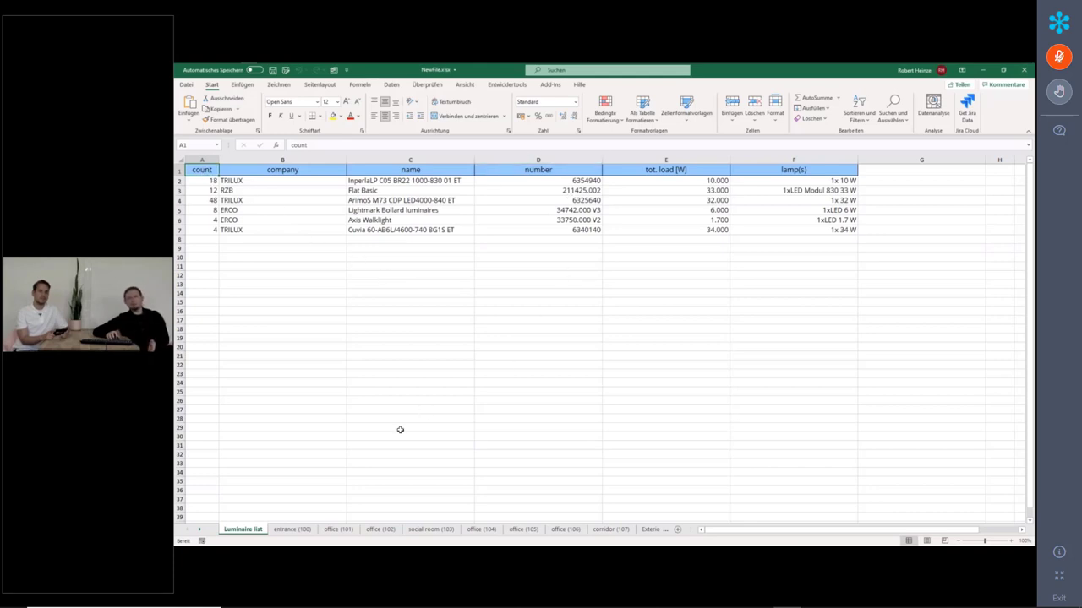
- Inspect the entrance (100), office (101), office (102), social room (103) and Luminaire list sheets of NewFile.xlsx, and close the workbook
left_click(300, 530)
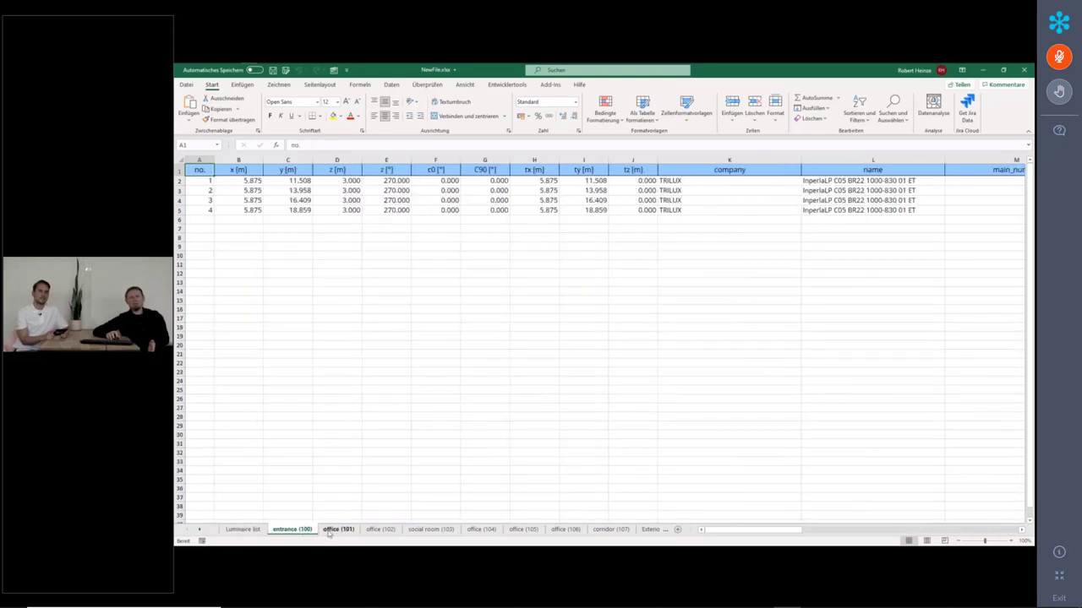
left_click(336, 530)
left_click(372, 530)
left_click(411, 530)
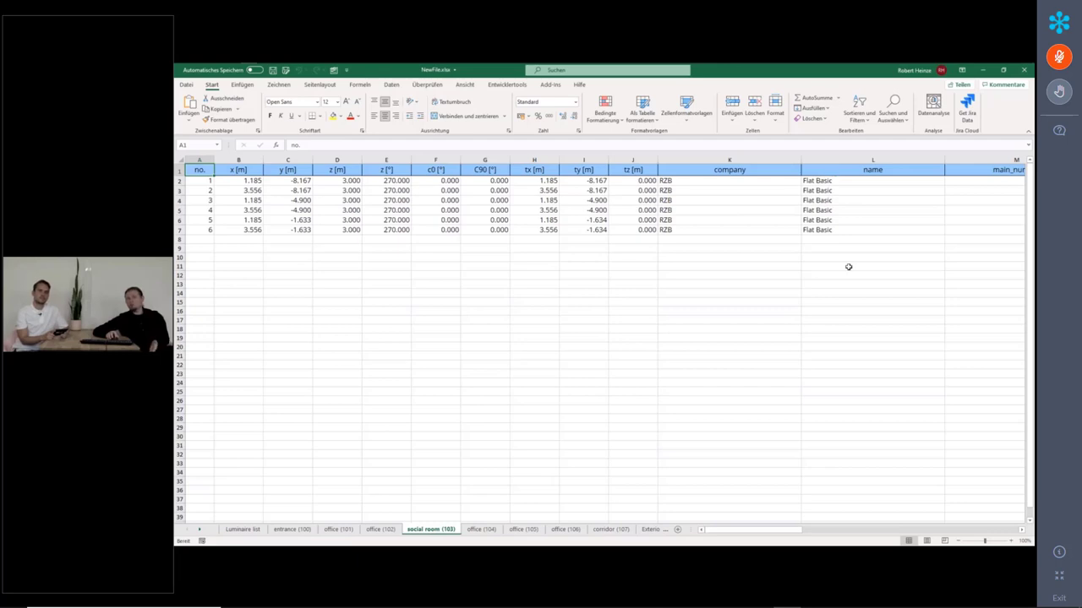
left_click(243, 530)
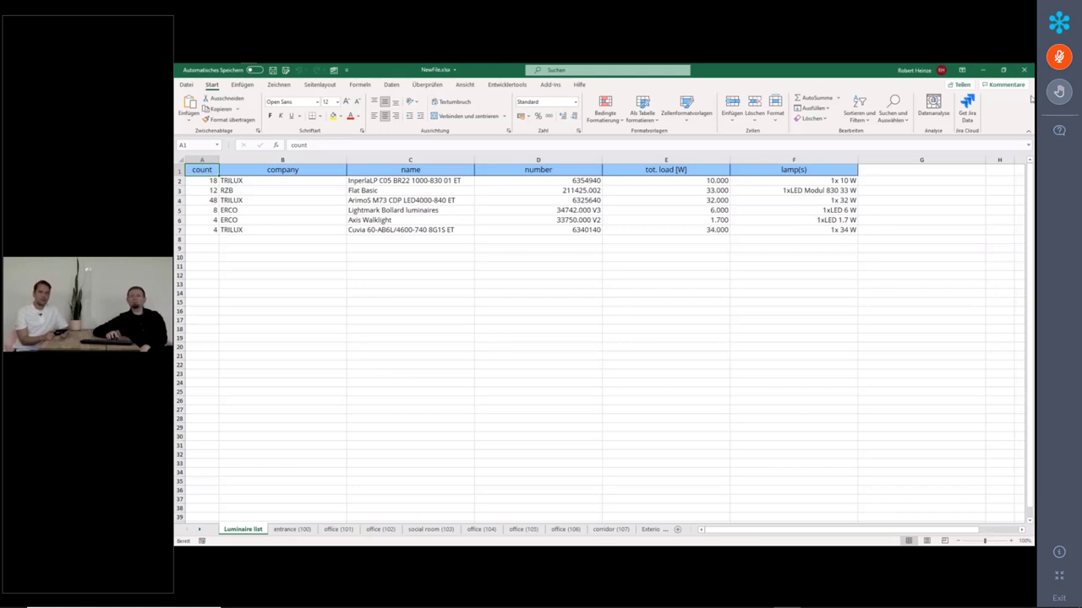
left_click(1023, 72)
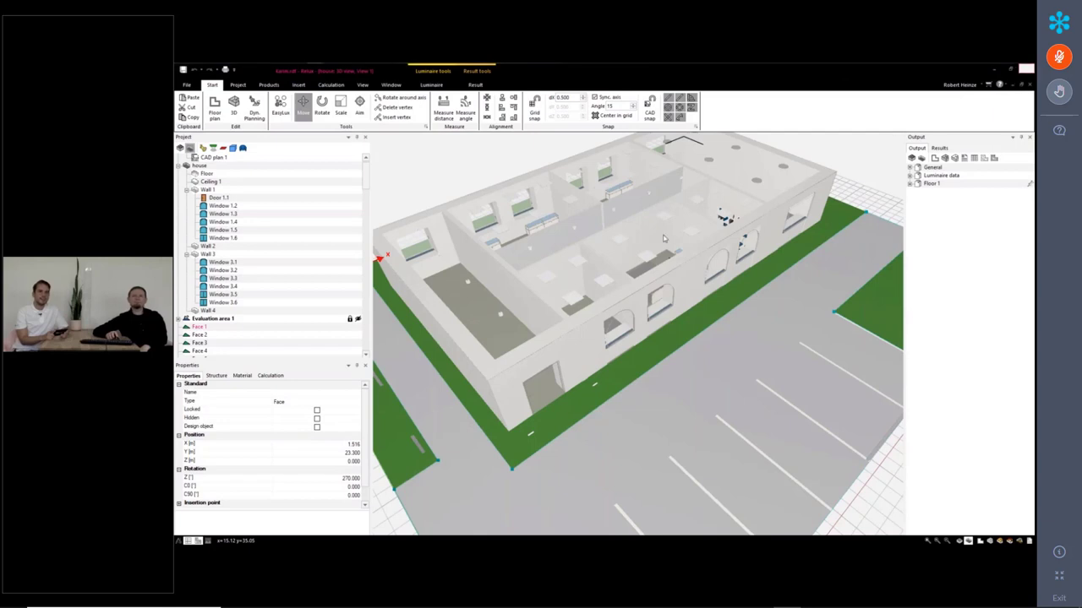
- Close the house project without saving and read further through the new-features list of the remaining project
left_click(606, 327)
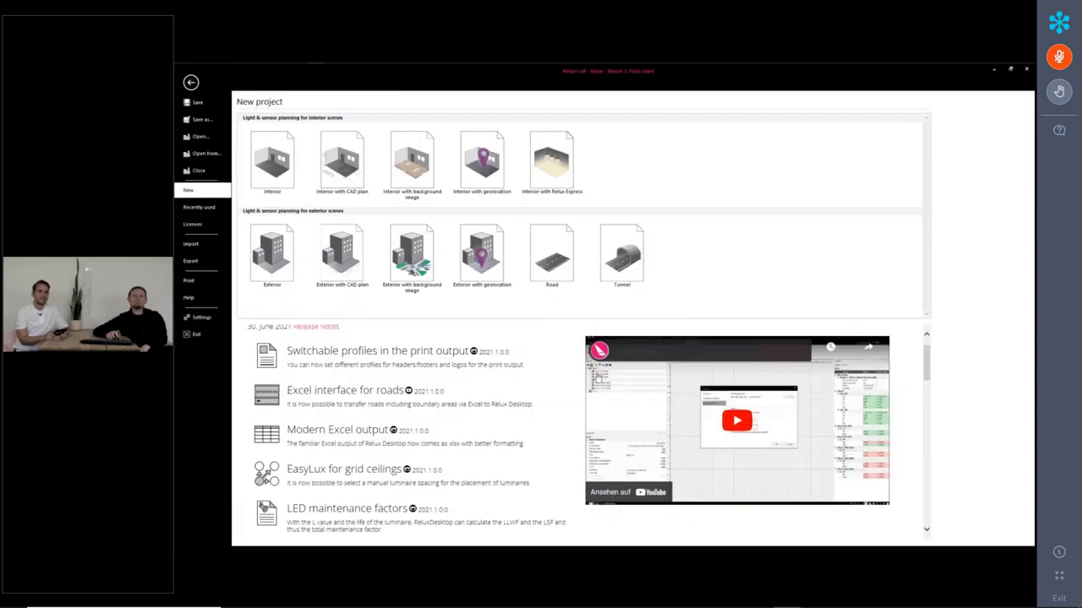
scroll(344, 464, "down", 2)
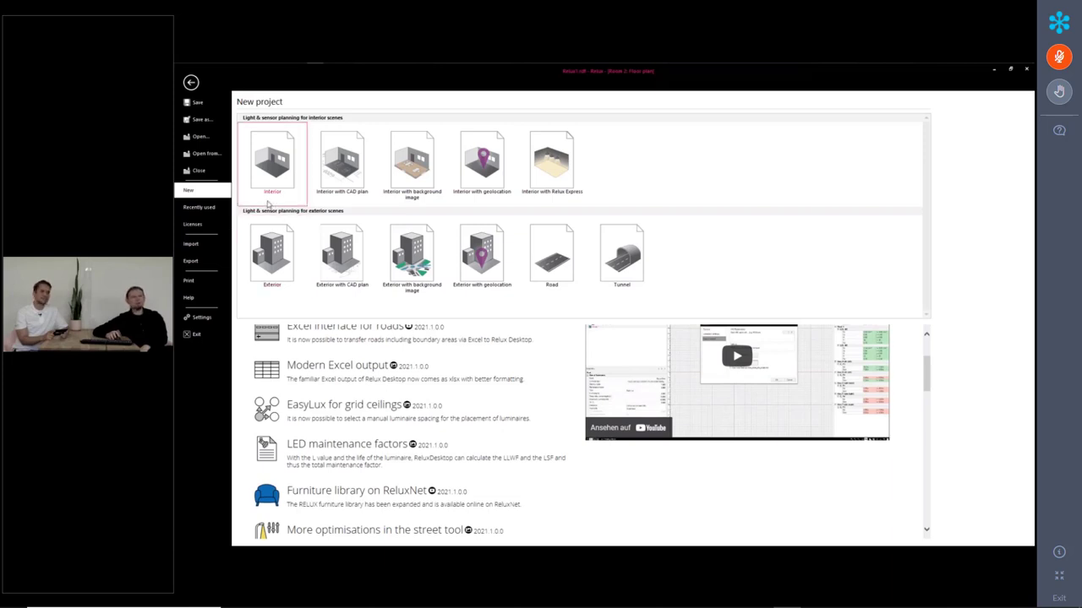
- Return to the Room 2 floor plan and start the EasyLux assistant, deleting the luminaires already in the room
left_click(191, 82)
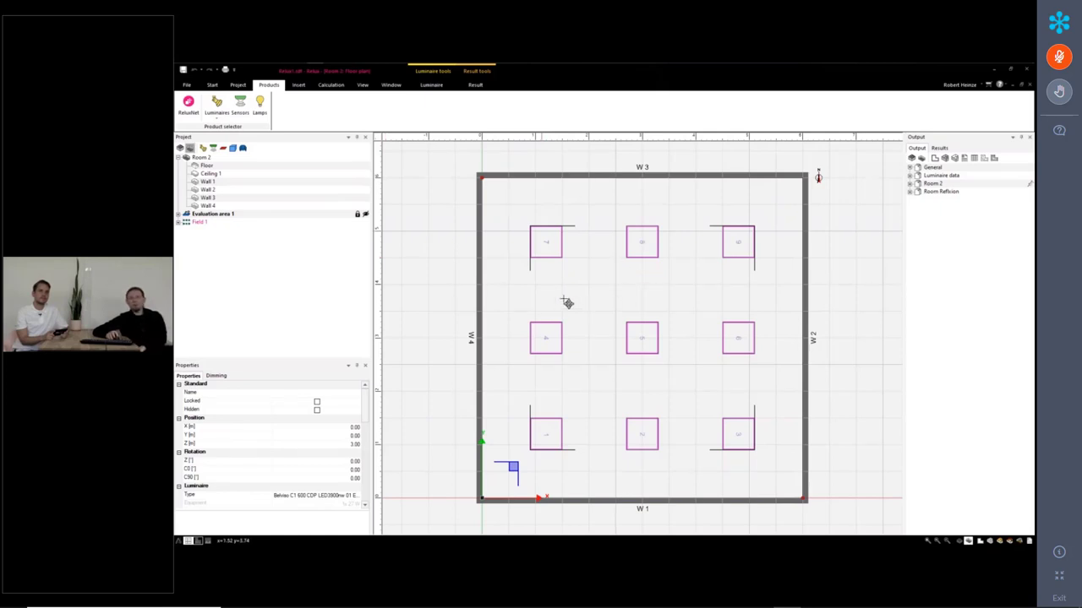
left_click(212, 84)
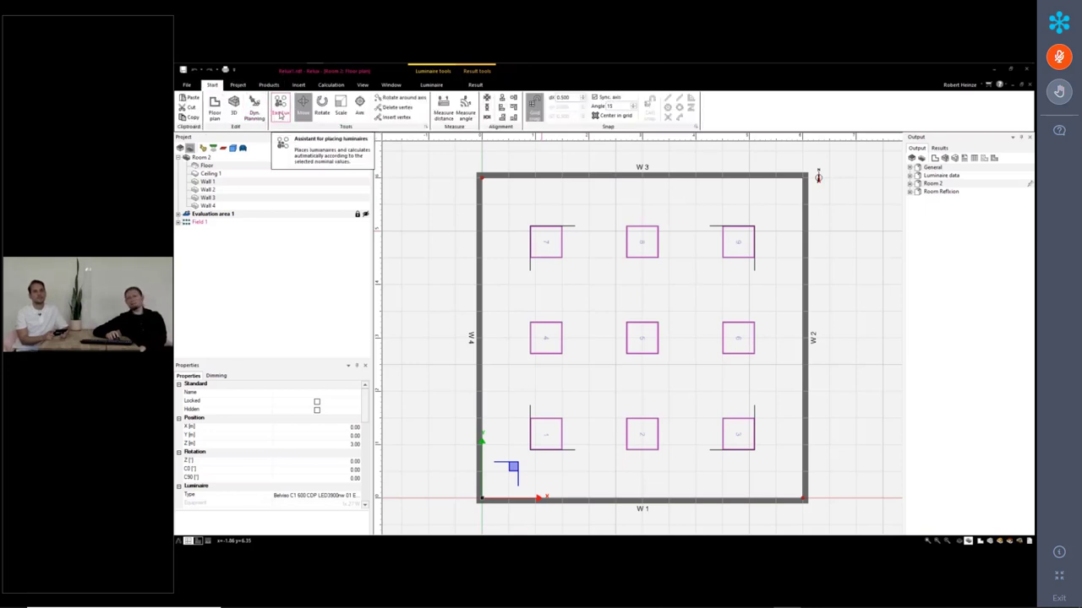
left_click(280, 115)
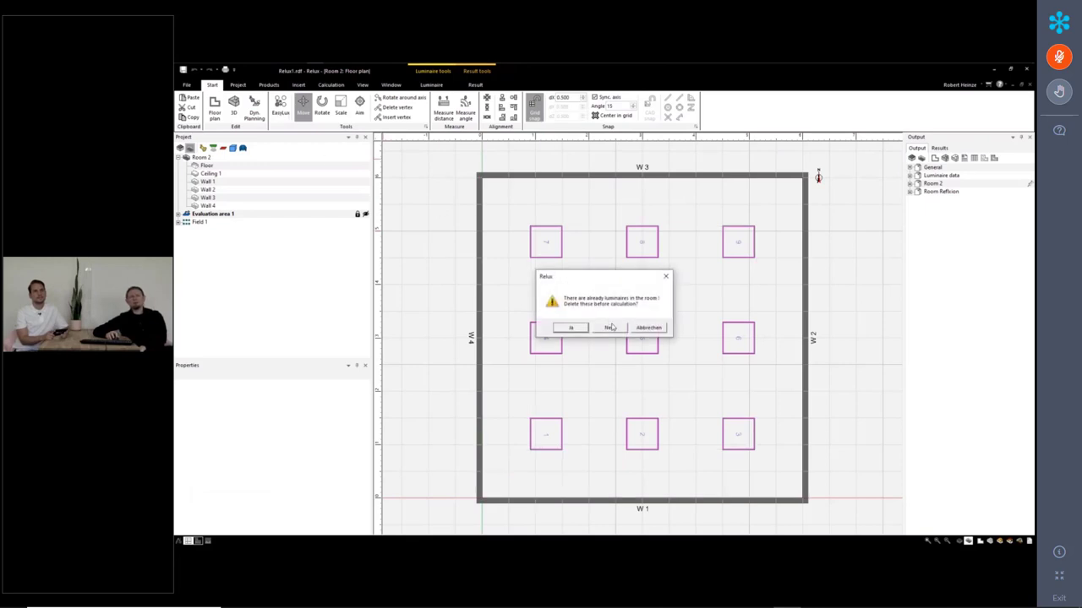
left_click(570, 327)
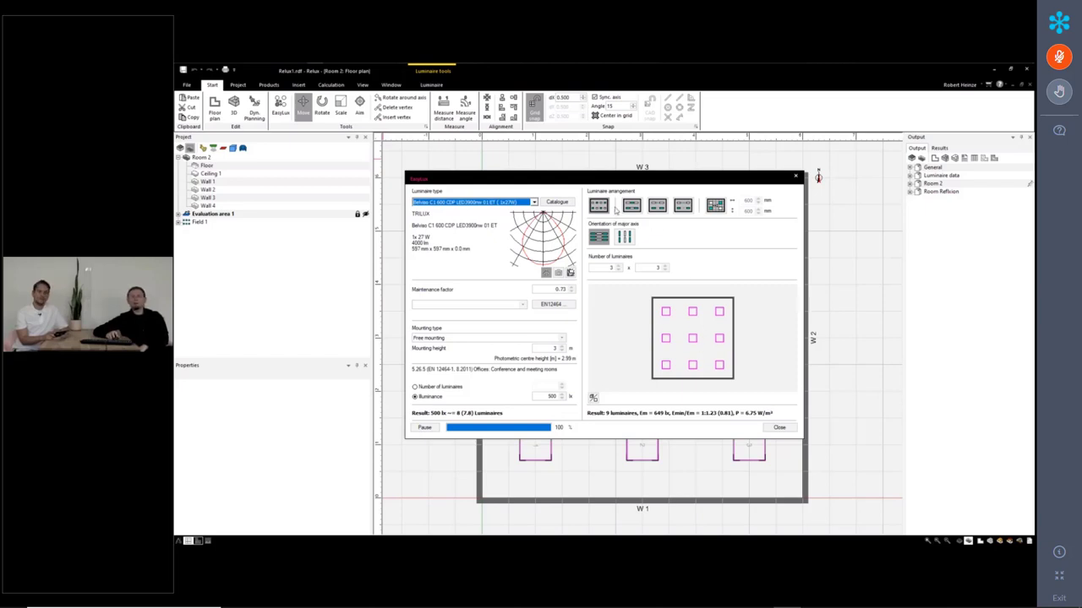
- Orient the luminaires' major axis vertically and arrange them in a grid ceiling with 600 by 1200 mm spacing
left_click(624, 238)
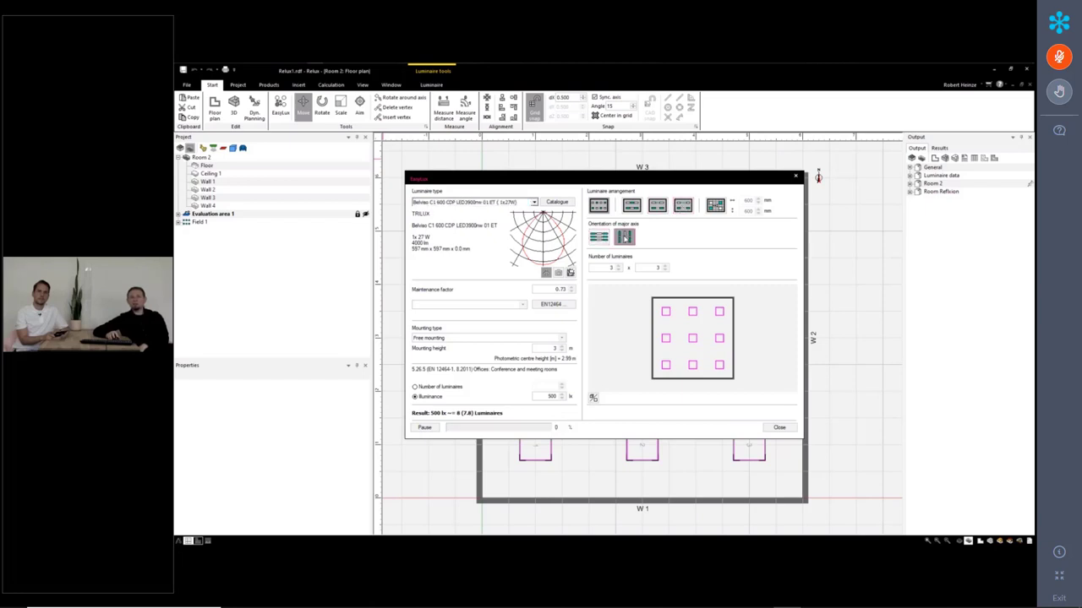
left_click(632, 207)
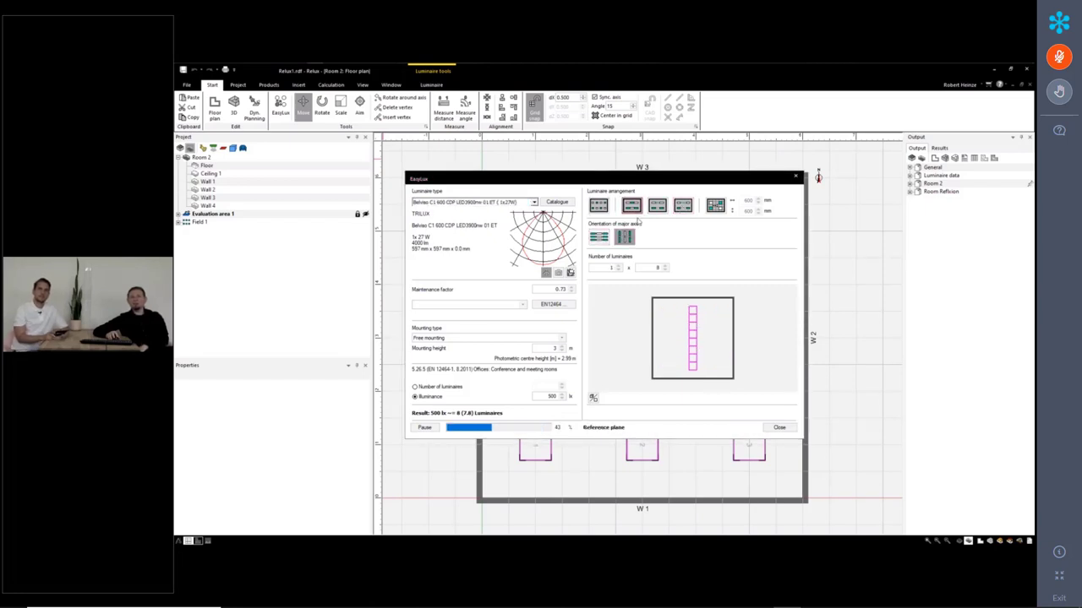
left_click(715, 207)
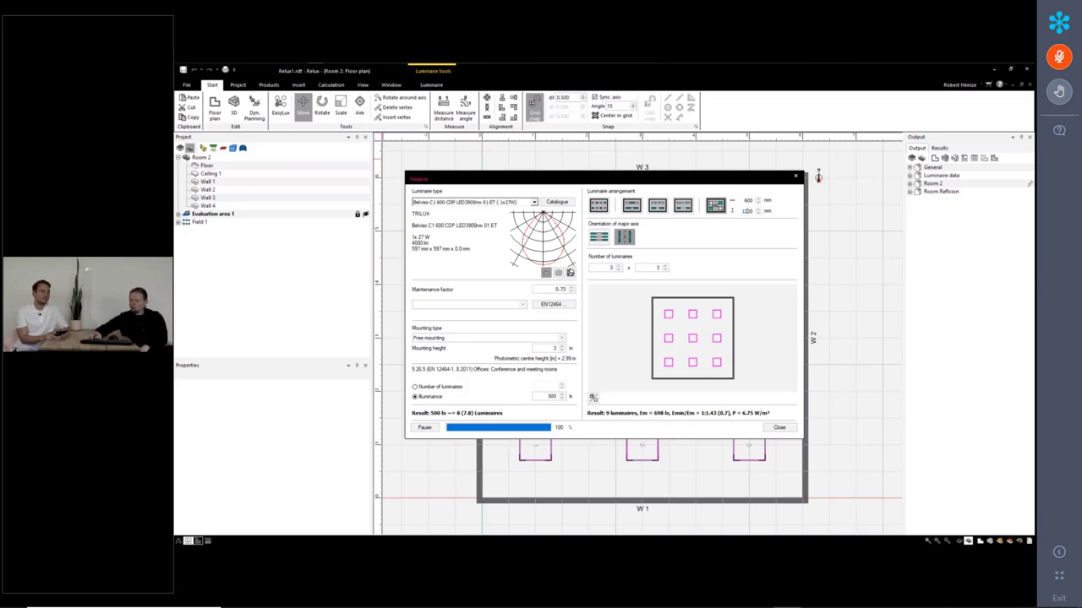
key("Return")
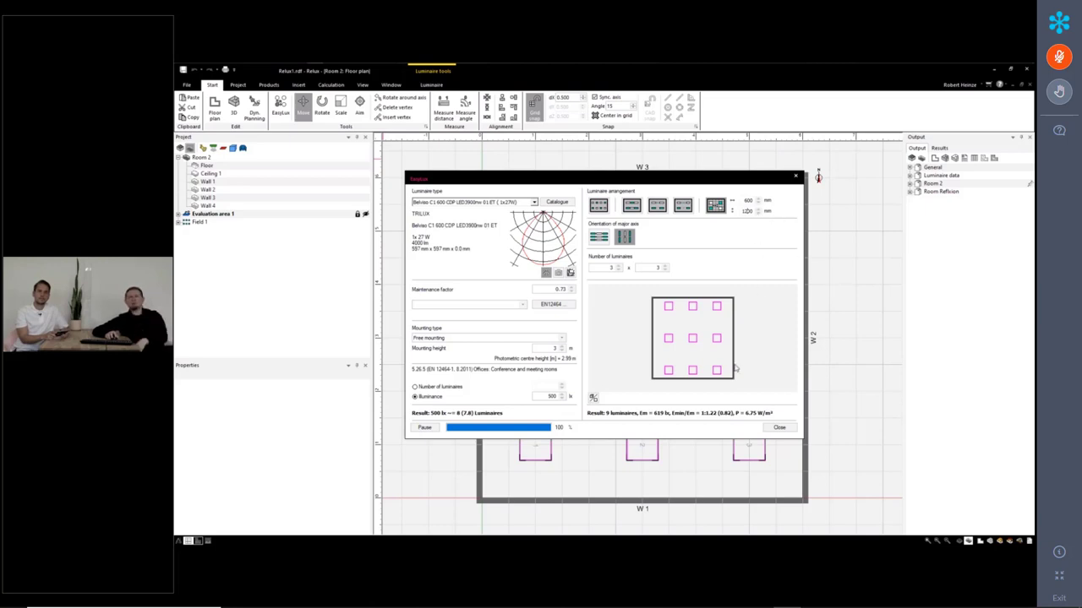
- Close the EasyLux assistant and read the new-features list down to the LED maintenance factors entry
left_click(779, 427)
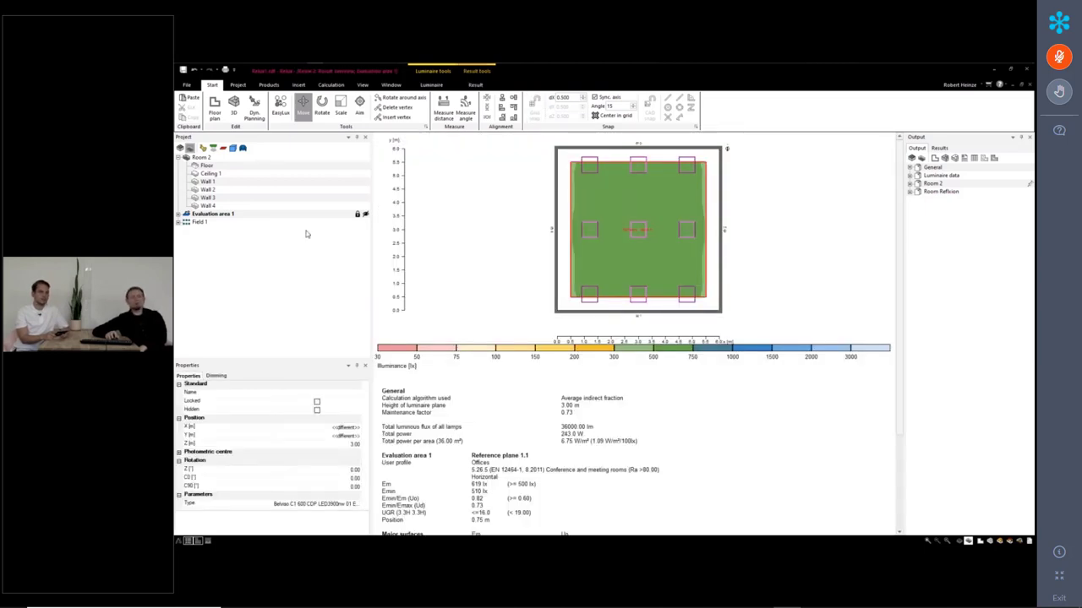
left_click(187, 84)
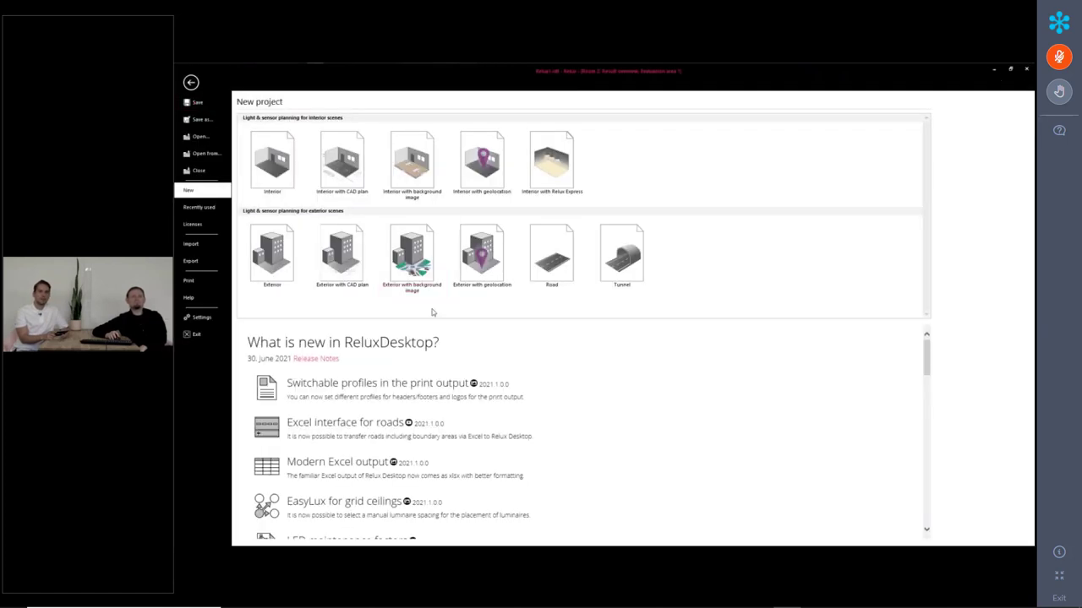
scroll(427, 389, "down", 3)
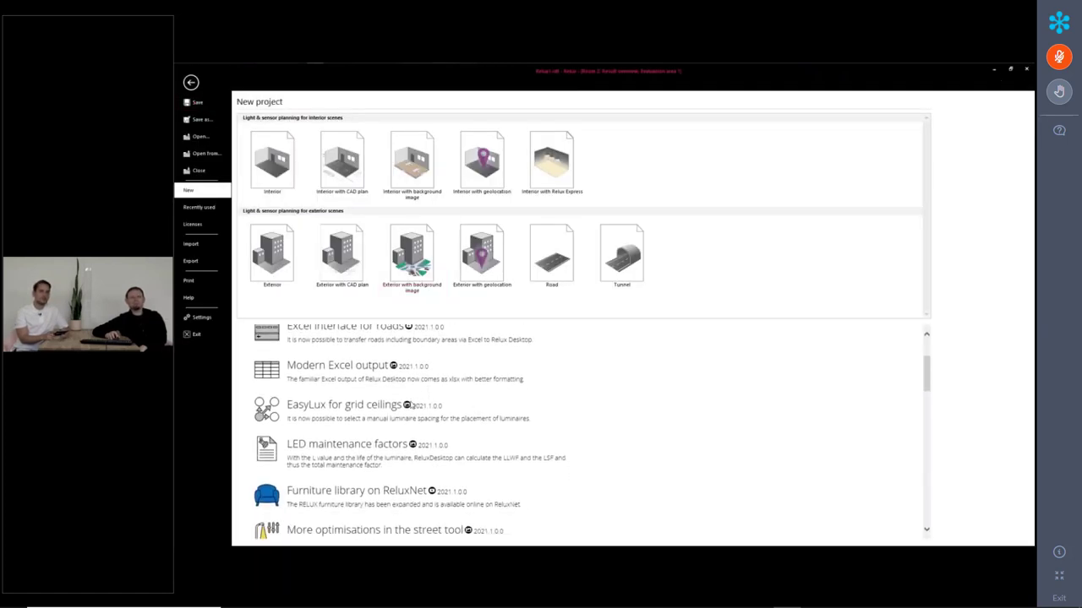
scroll(410, 408, "up", 3)
scroll(491, 431, "down", 1)
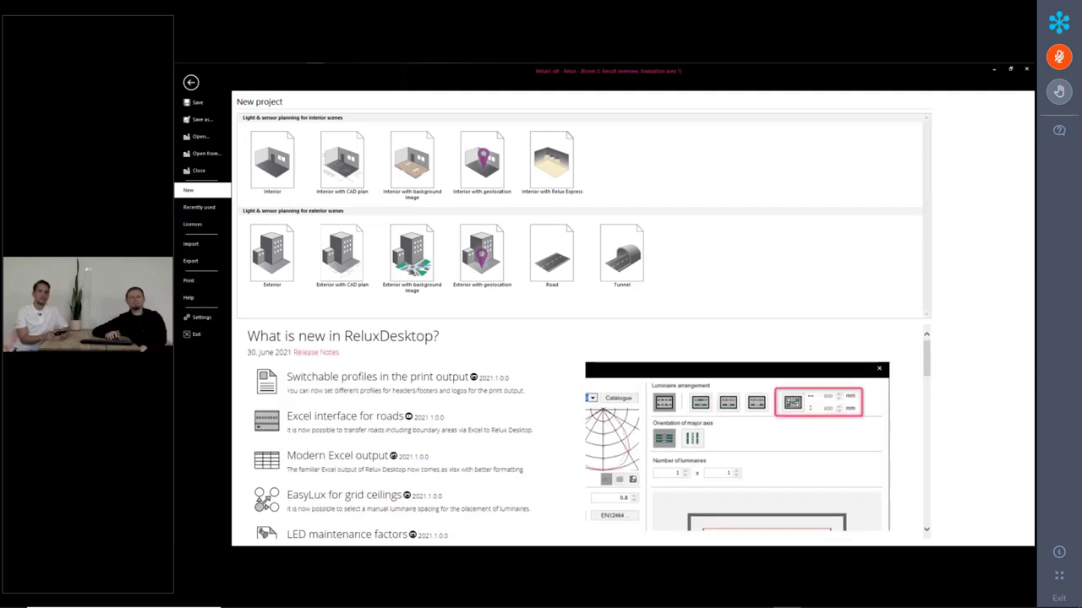
scroll(568, 429, "down", 1)
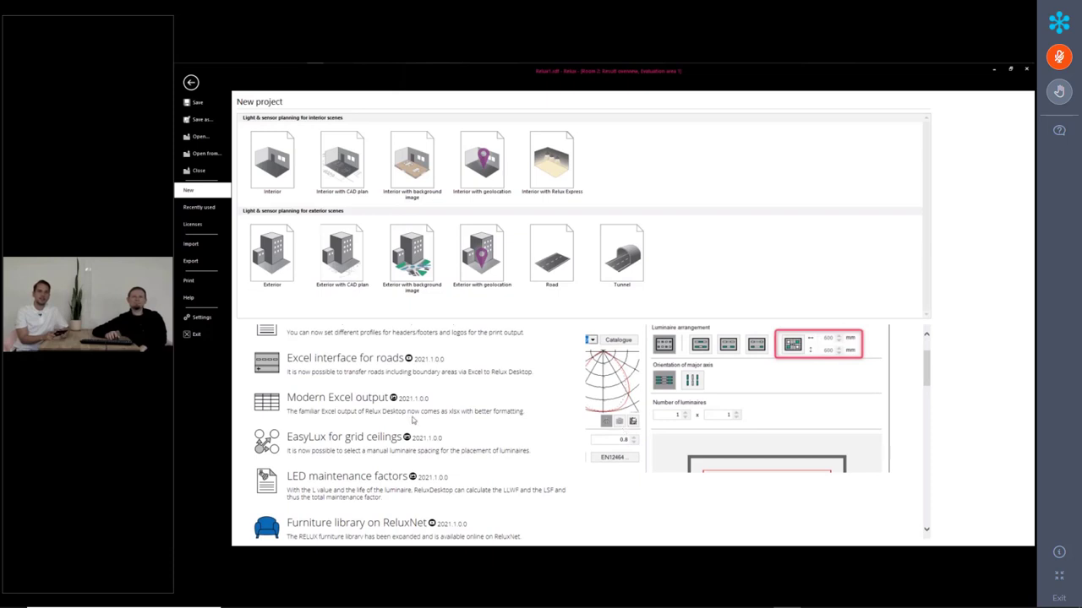
scroll(412, 420, "down", 2)
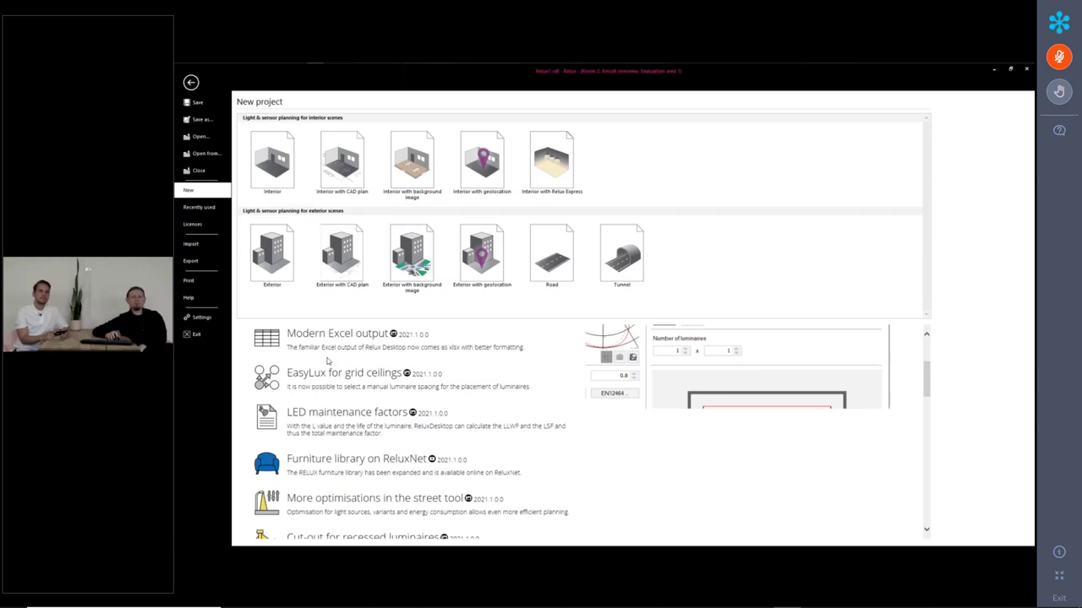
- Show Room 2 in the 3D view and enter a classical maintenance factor of 0.8 in the calculation manager
left_click(191, 82)
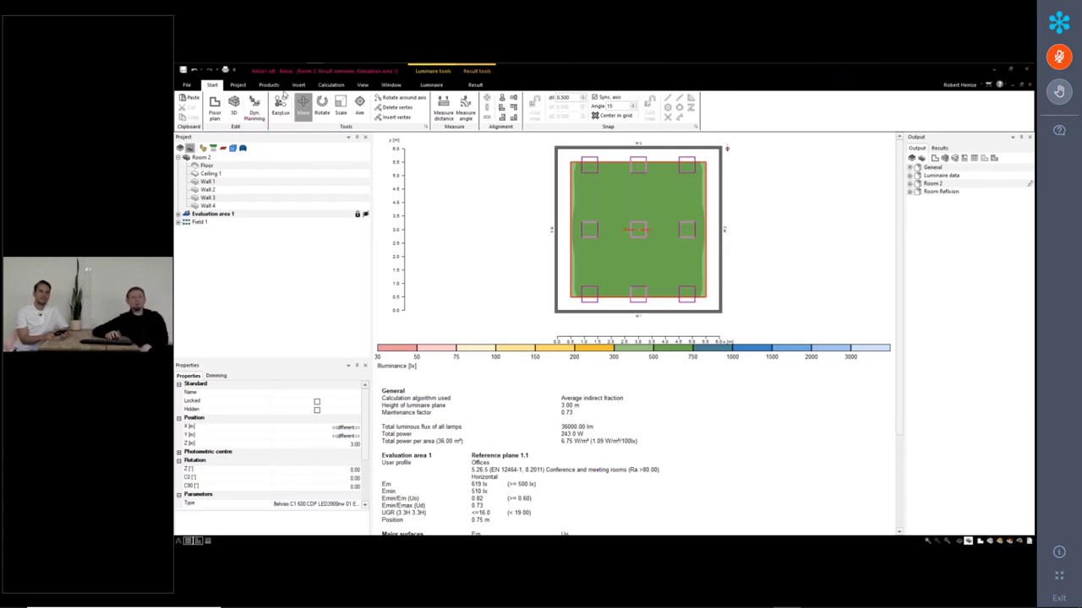
left_click(990, 541)
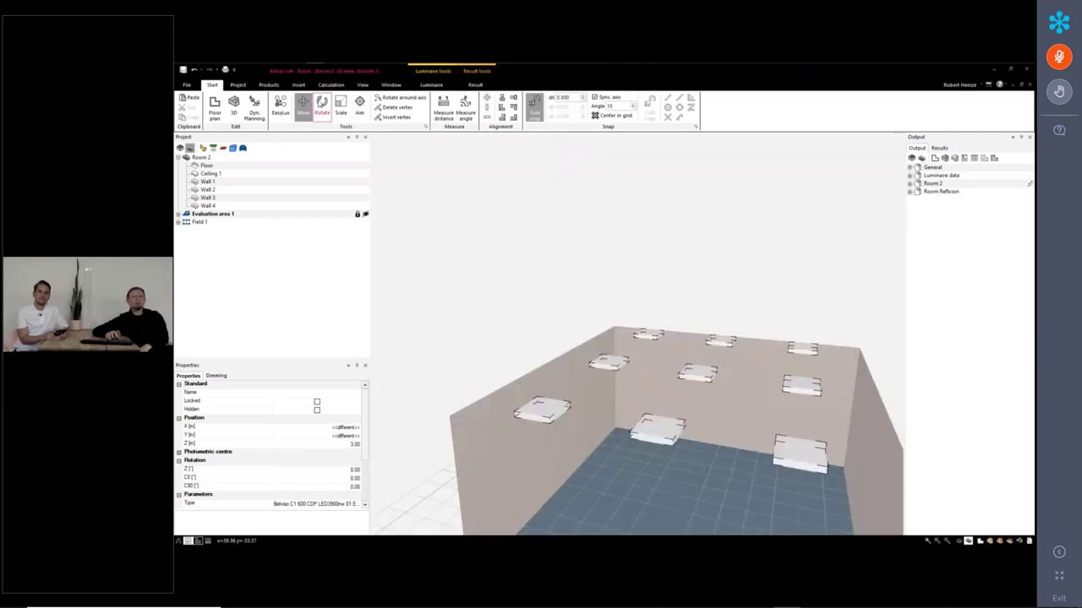
left_click(331, 85)
left_click(219, 105)
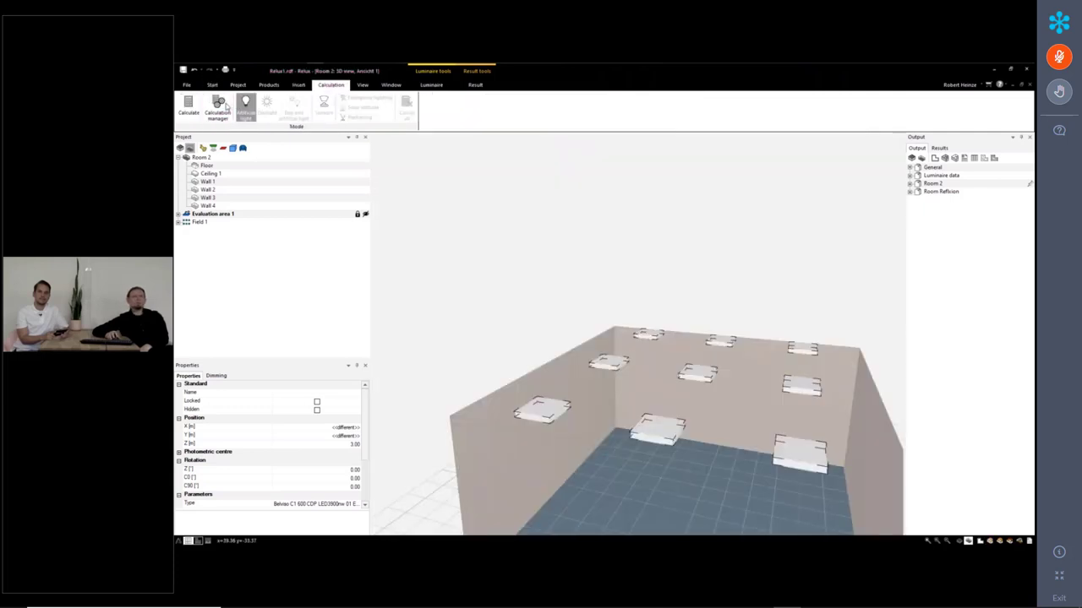
left_click_drag(590, 172, 595, 184)
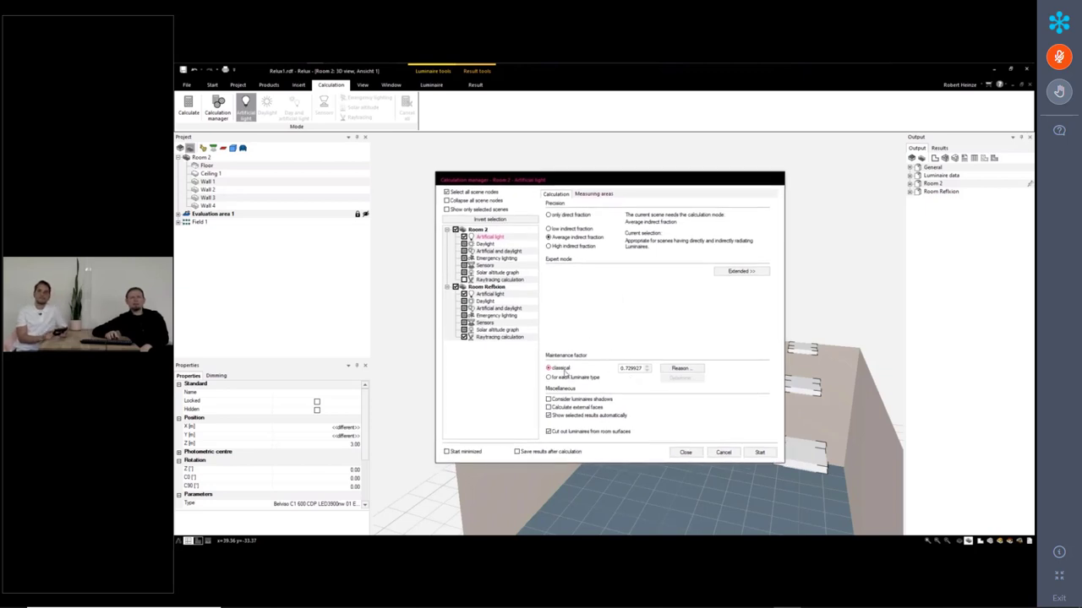
left_click_drag(624, 369, 655, 371)
type("0.8")
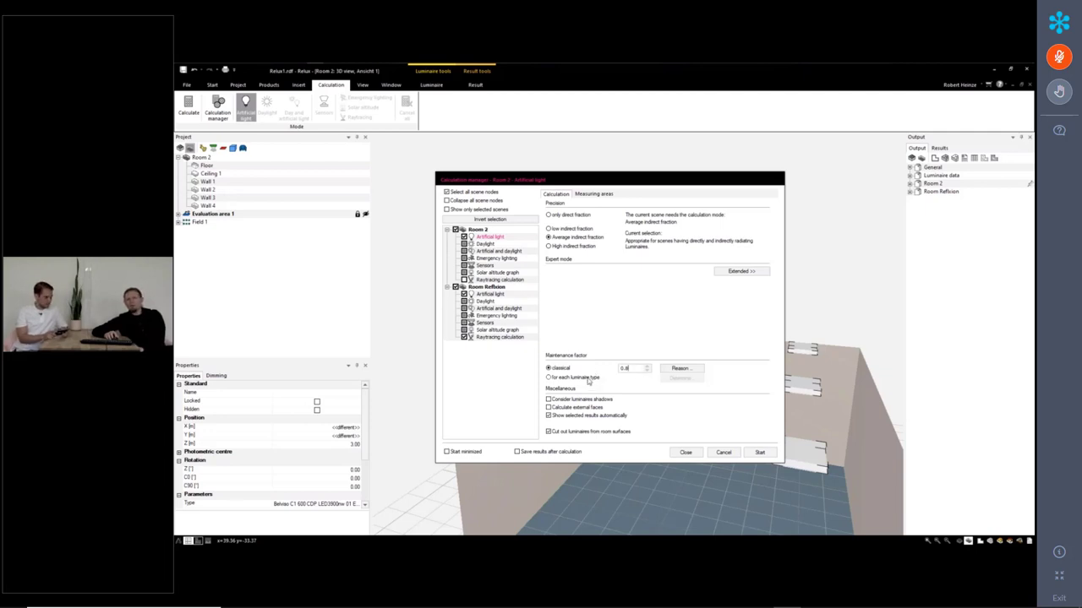
- Switch the maintenance factor to determination for each luminaire type and select the Belviso C1 600 luminaire in its settings
left_click(588, 379)
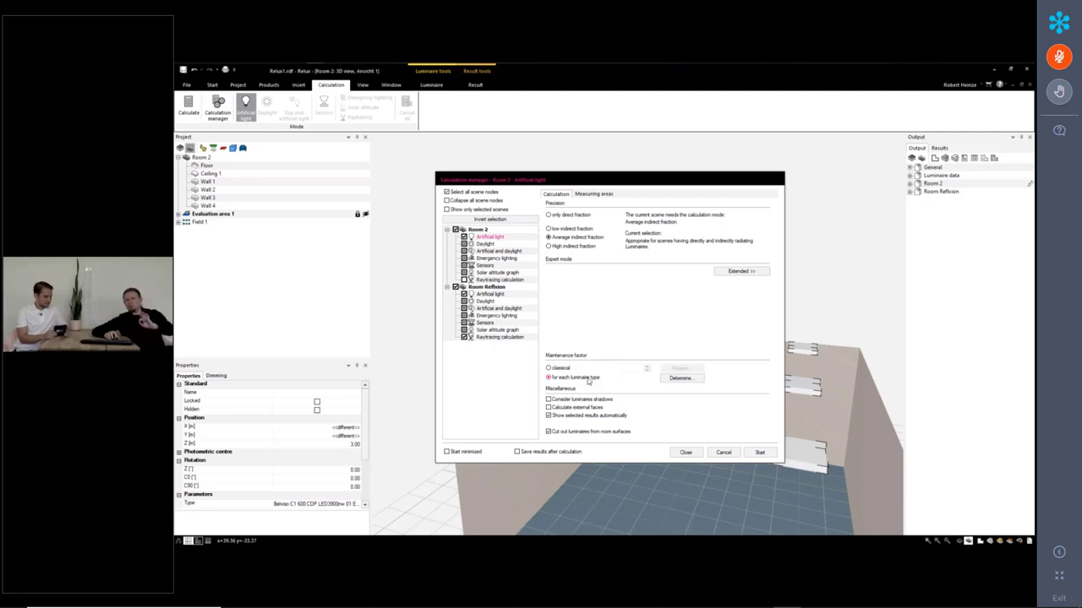
left_click(676, 379)
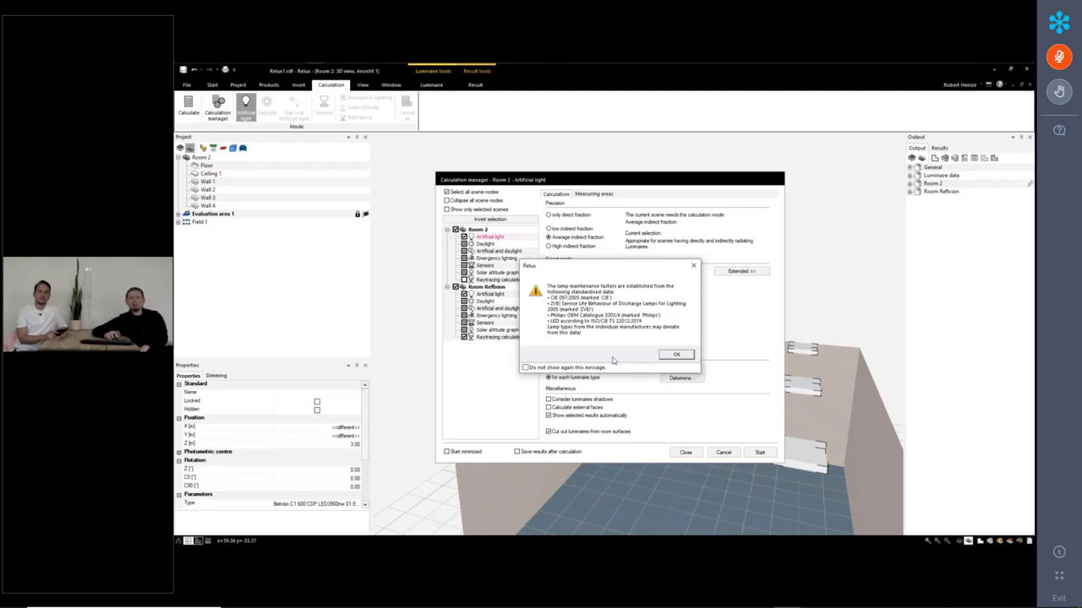
left_click(676, 354)
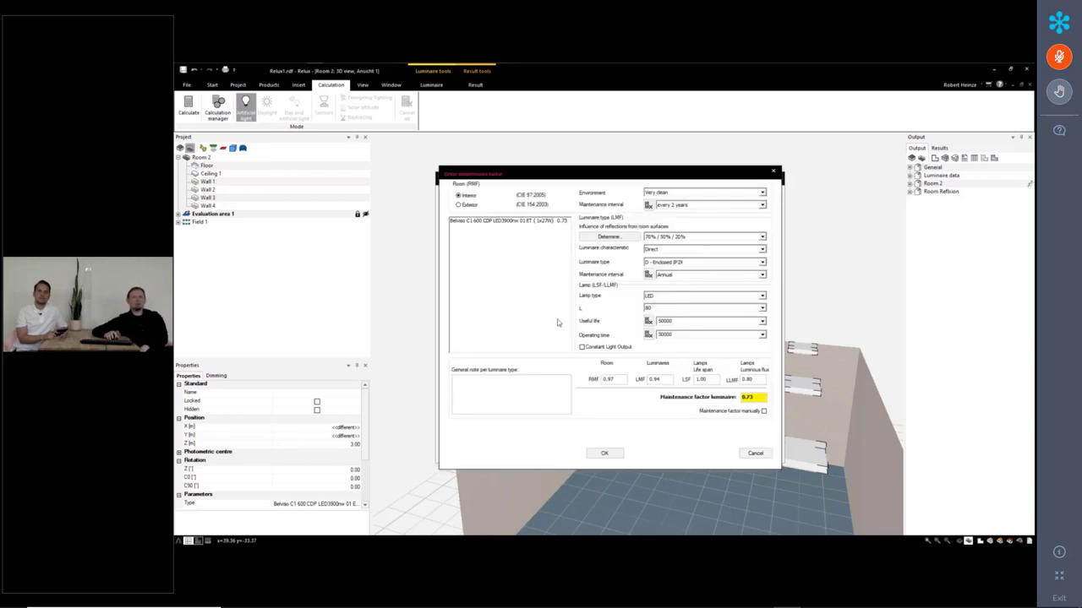
left_click_drag(609, 176, 580, 198)
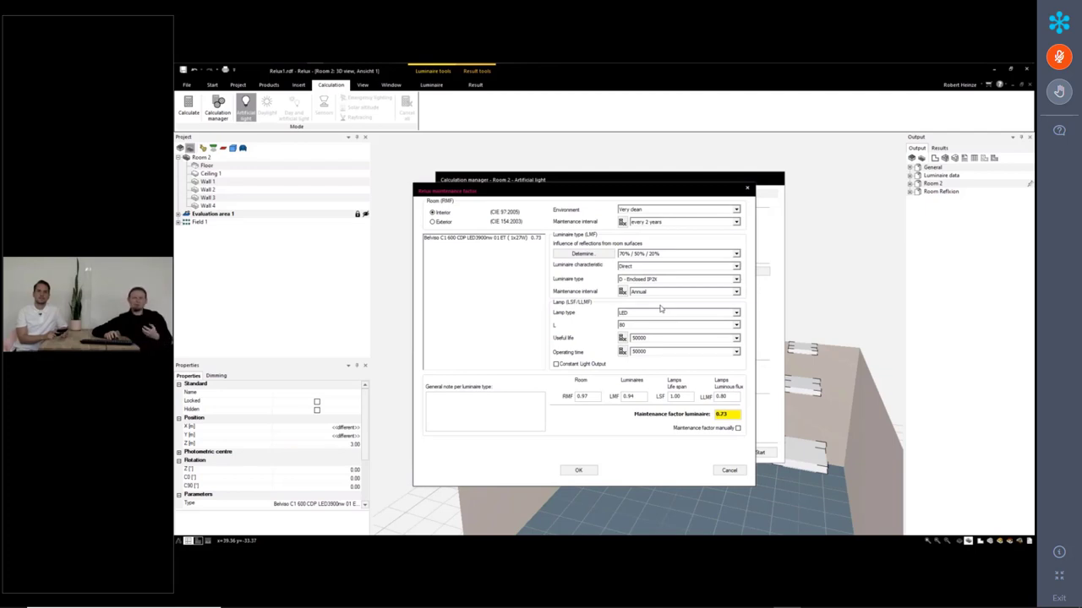
left_click(460, 240)
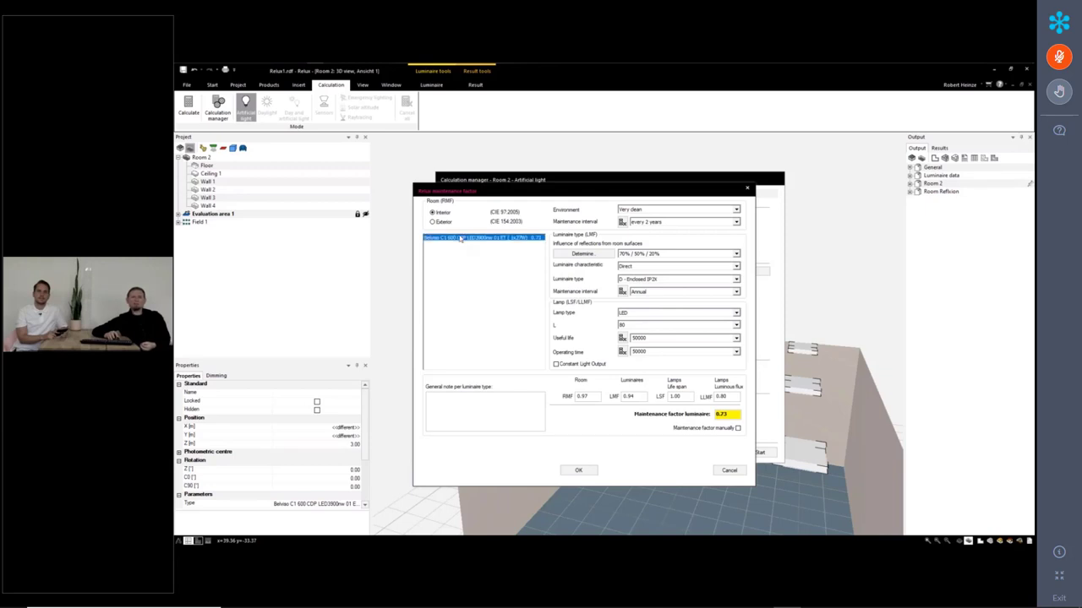
- Change the luminaire's lamp type to Fluorescent lamp 38mm standard (ZVEI) and switch it back to LED
left_click(657, 314)
left_click(657, 316)
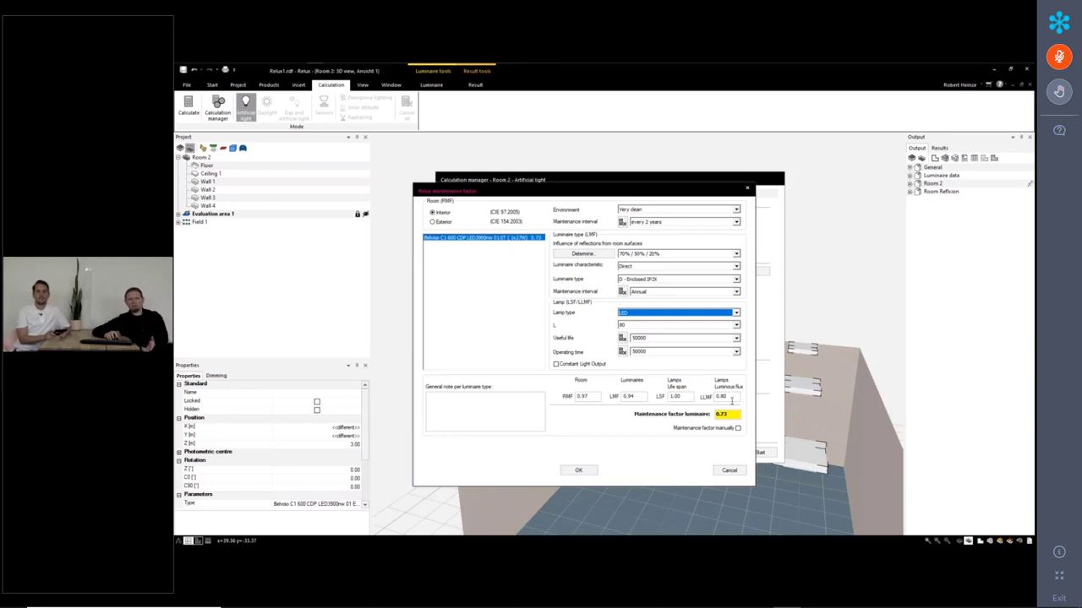
left_click(669, 316)
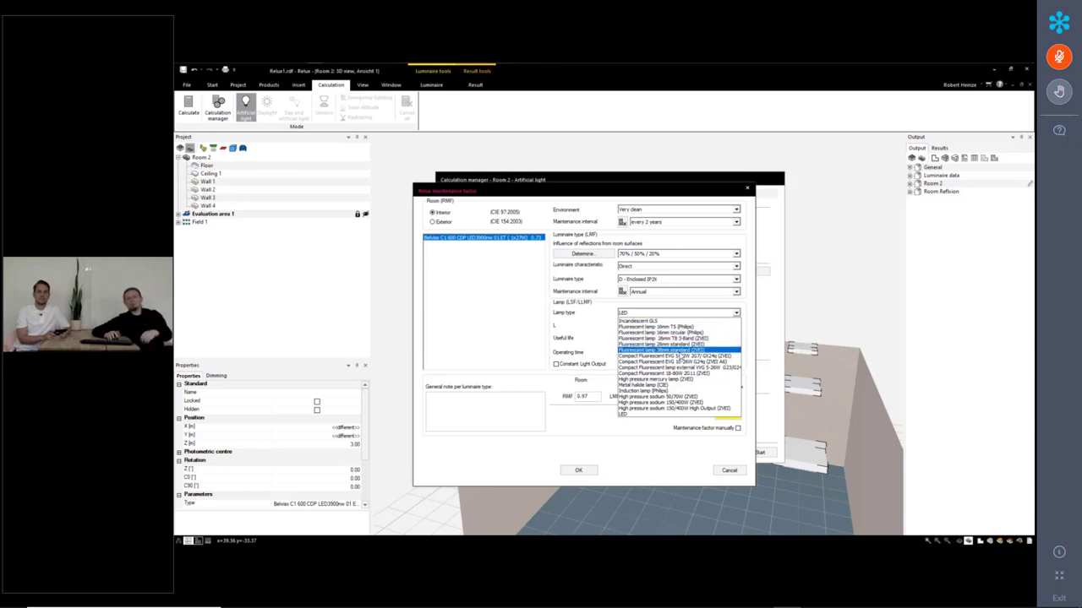
left_click(681, 353)
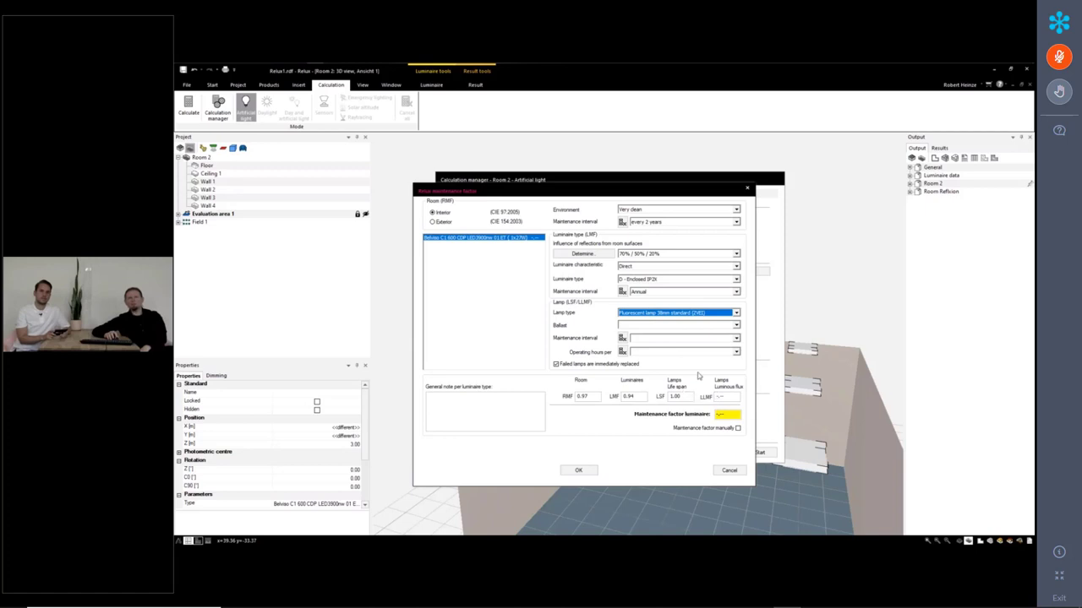
left_click(737, 314)
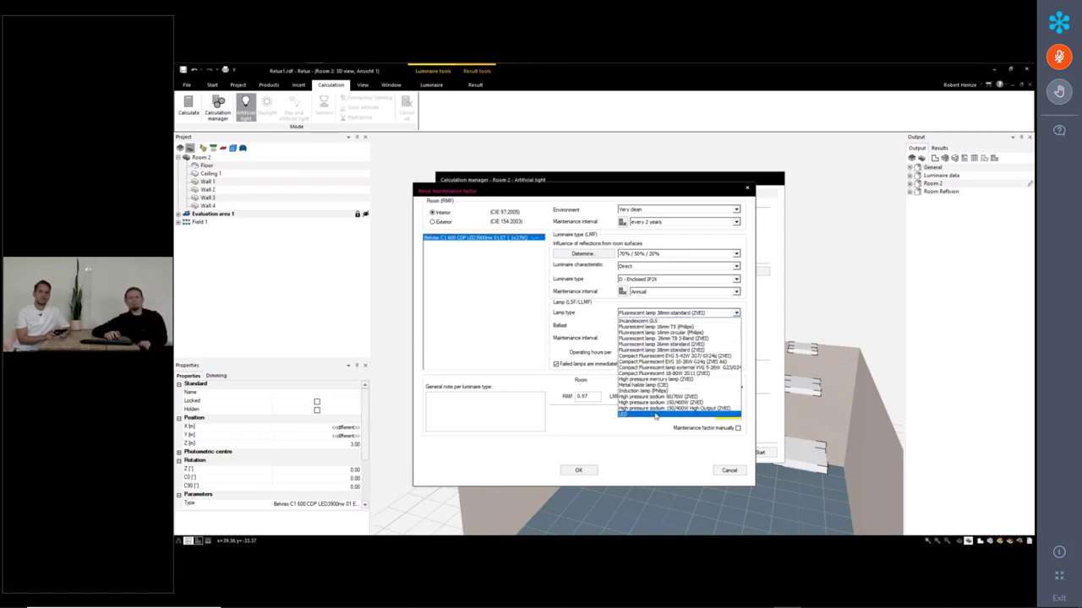
left_click(655, 415)
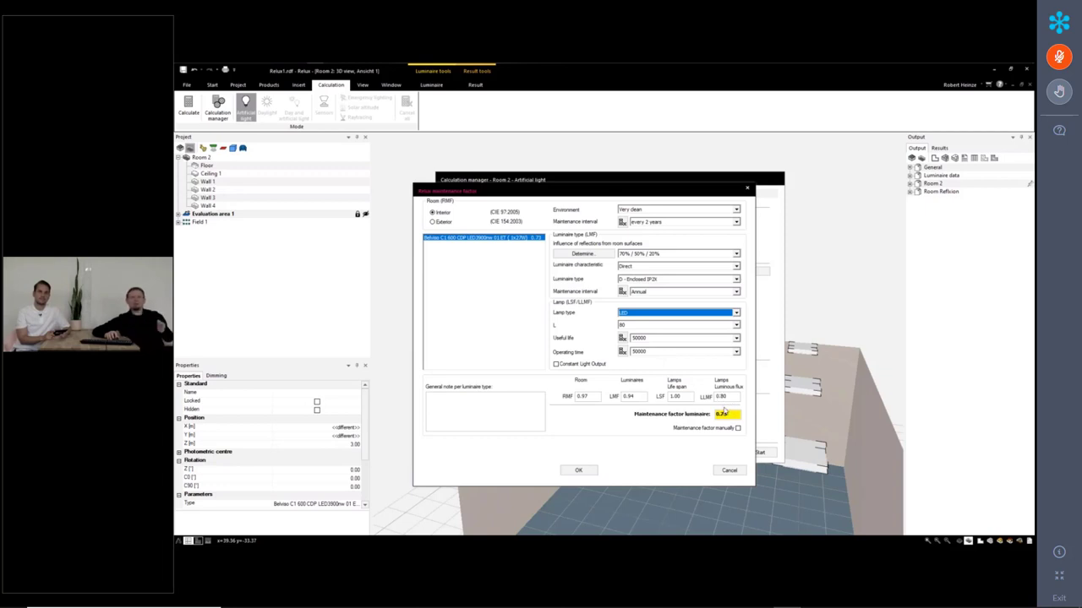
- Try an L value of 85 for the LED lamp and return it to 80
left_click(634, 327)
left_click(636, 352)
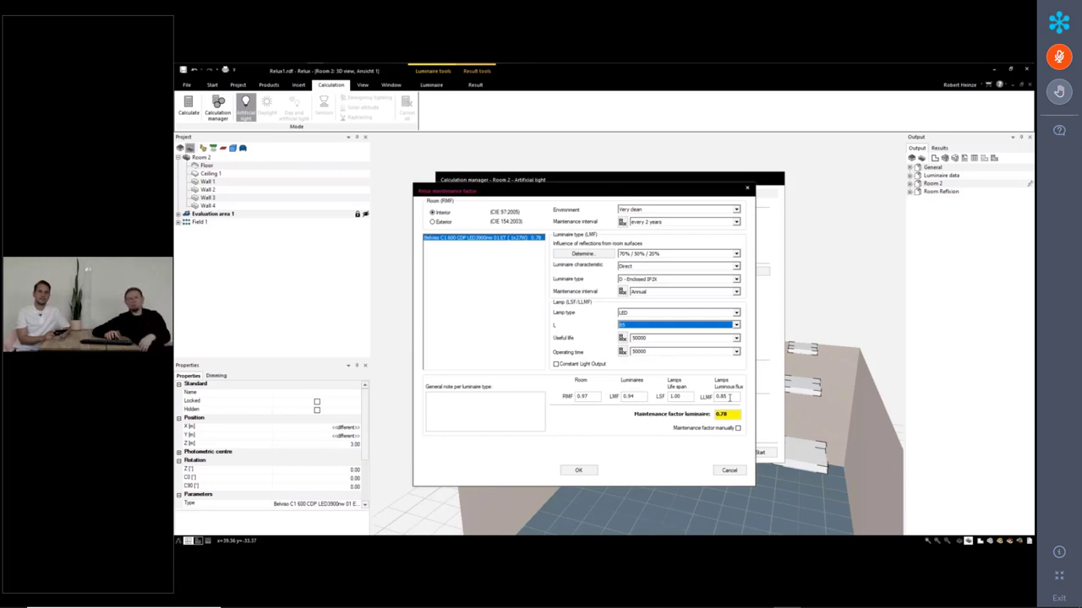
left_click(668, 326)
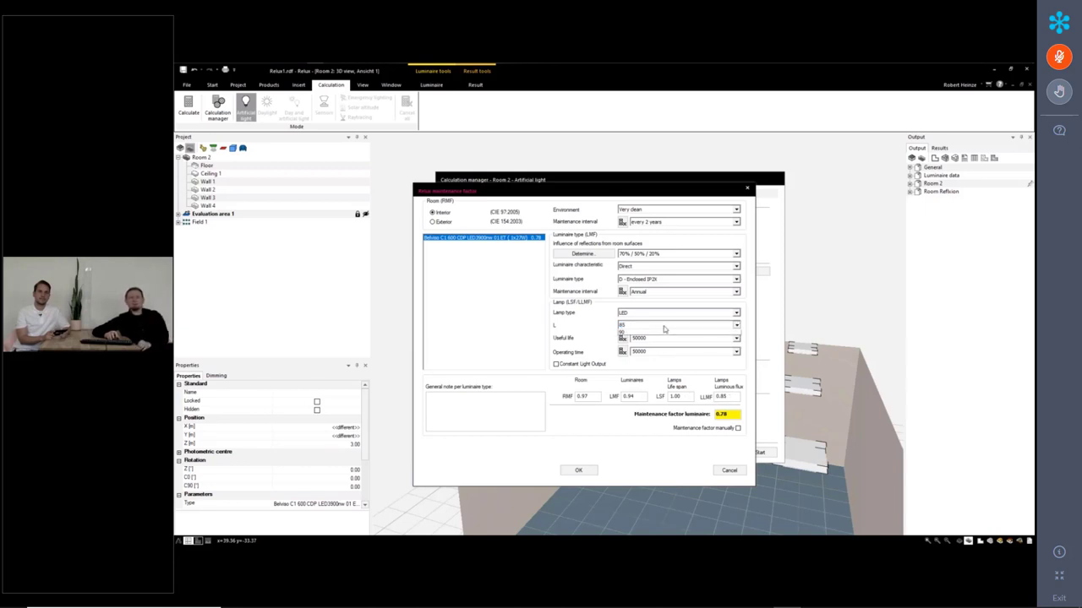
left_click(658, 346)
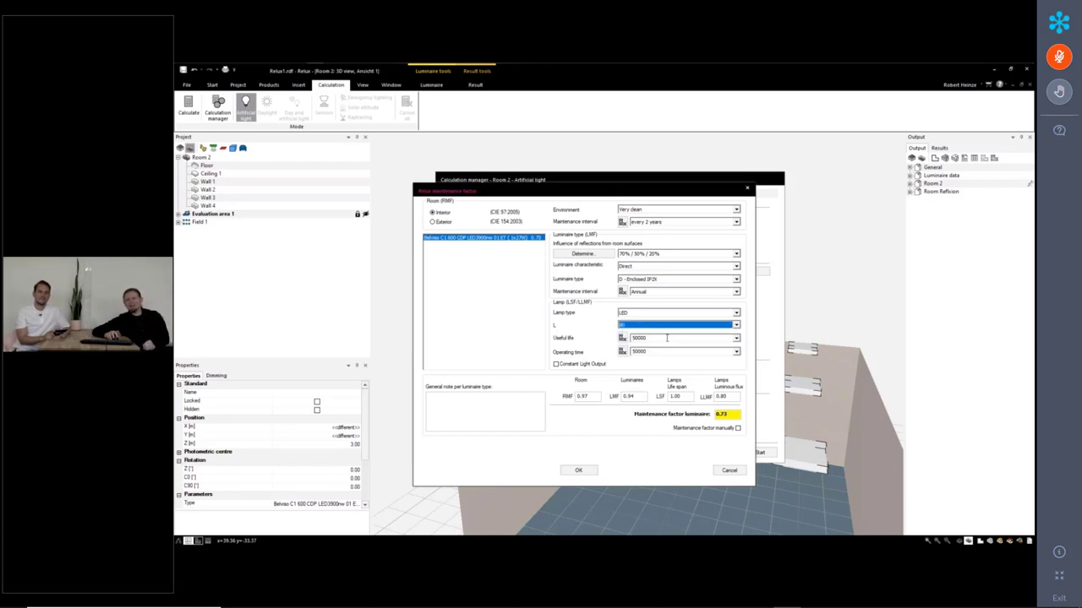
- Set the LED lamp's operating time to 25000 hours, accept the maintenance factor settings and close the calculation manager
double_click(662, 351)
left_click(735, 352)
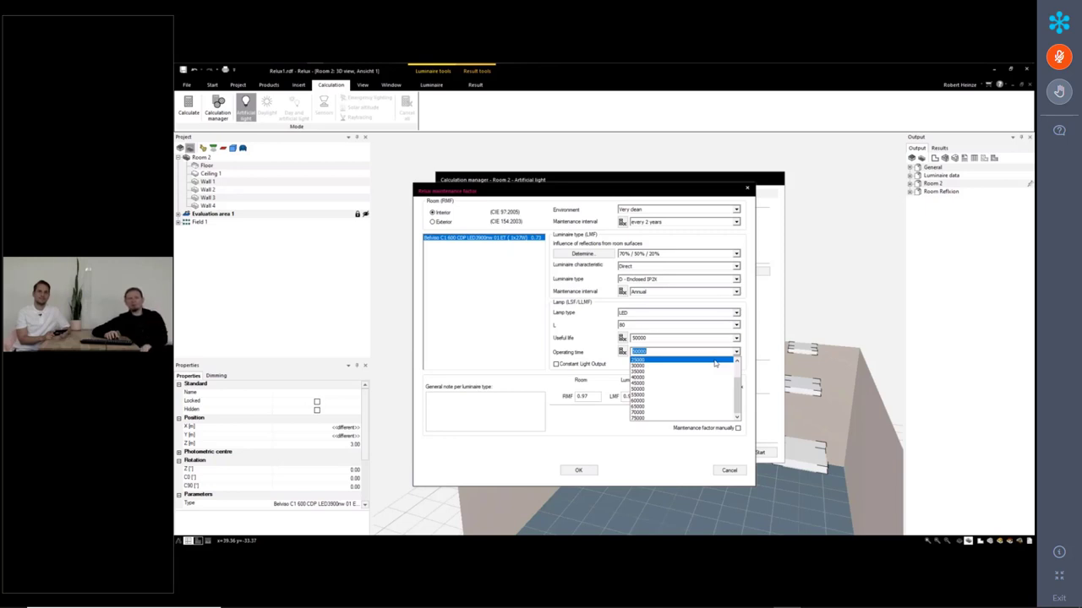
left_click(715, 360)
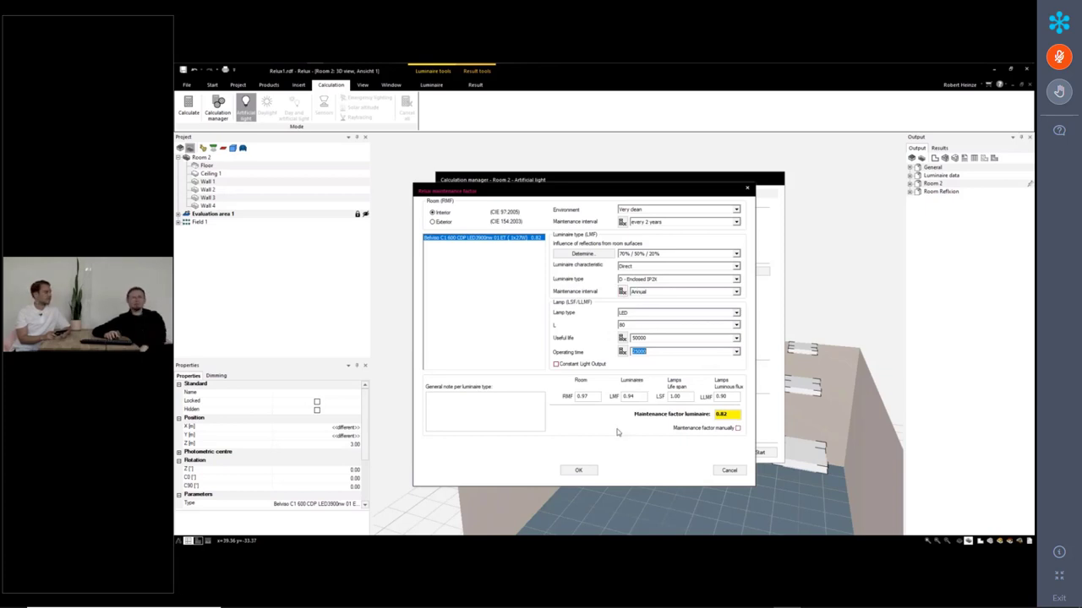
left_click(587, 471)
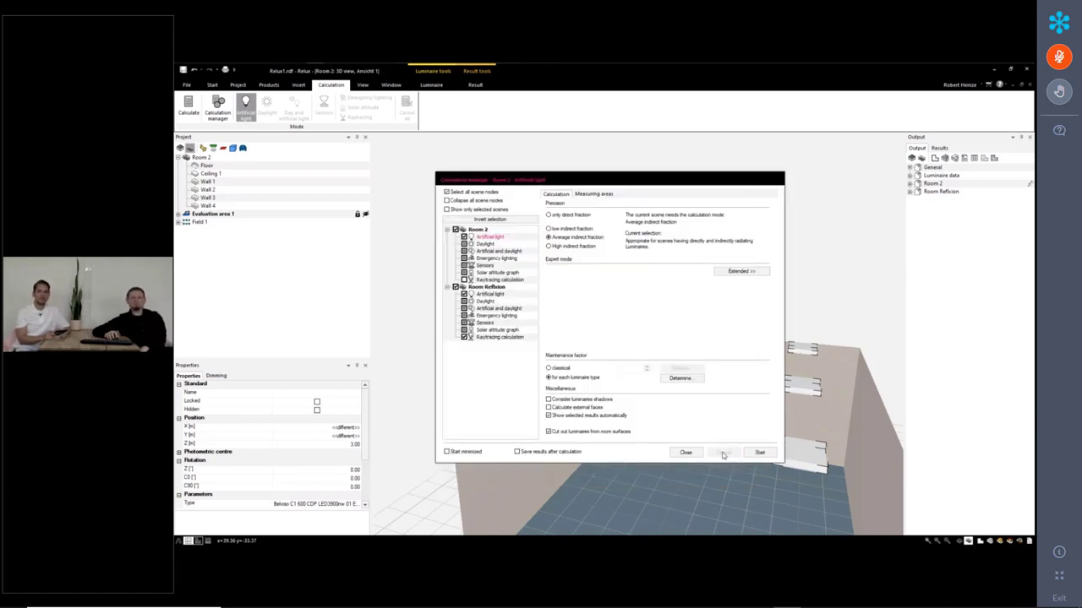
left_click(685, 453)
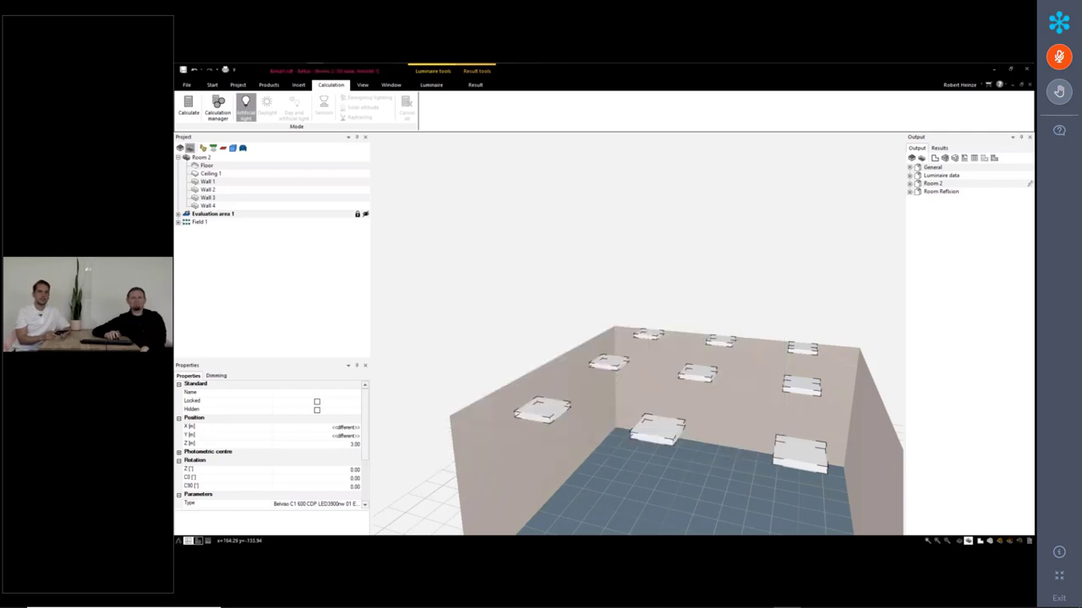
- Read the new-features list from the LED maintenance factors and furniture library entries to direct reflection calculations
left_click(185, 86)
scroll(590, 433, "down", 2)
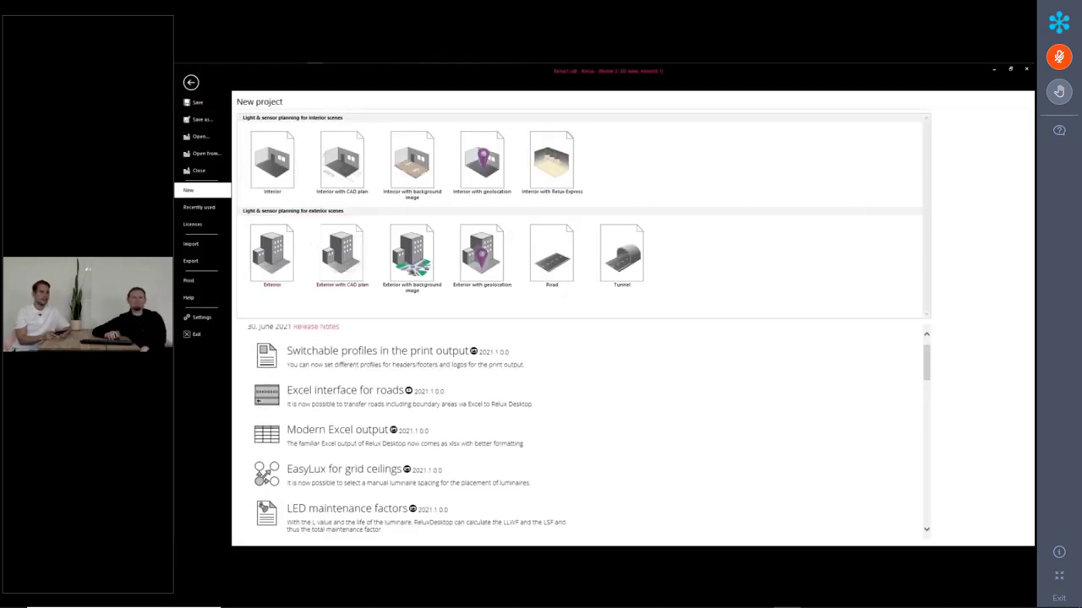
scroll(589, 433, "down", 2)
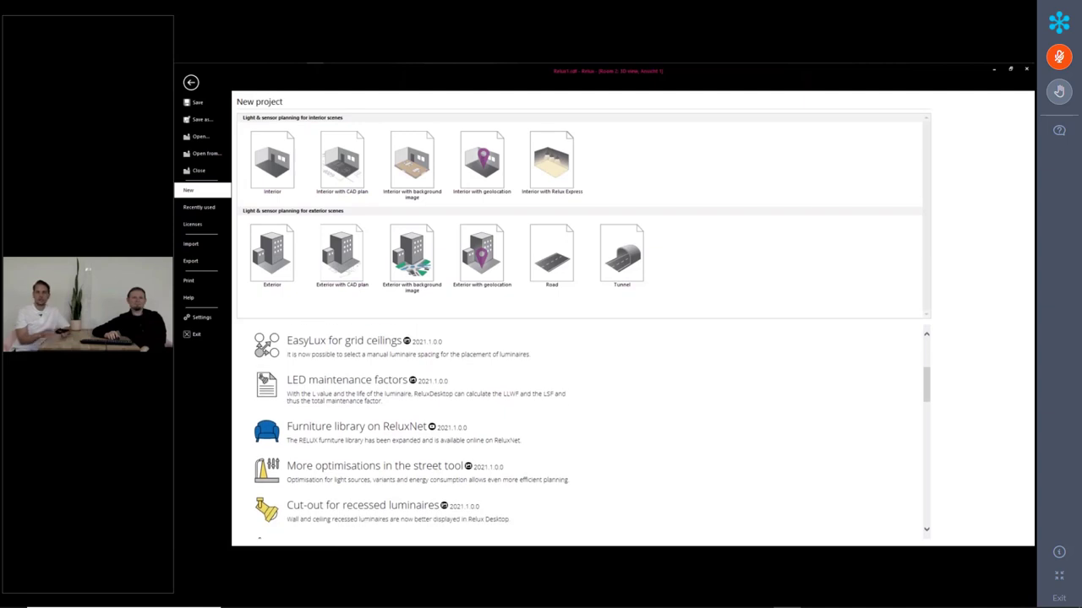
scroll(590, 432, "down", 2)
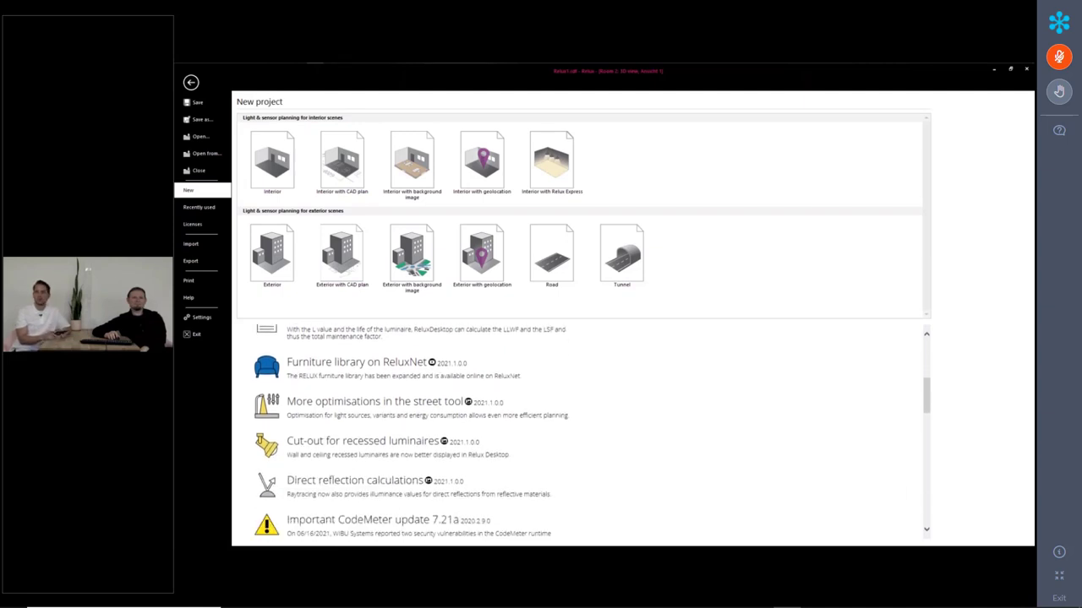
scroll(589, 432, "up", 1)
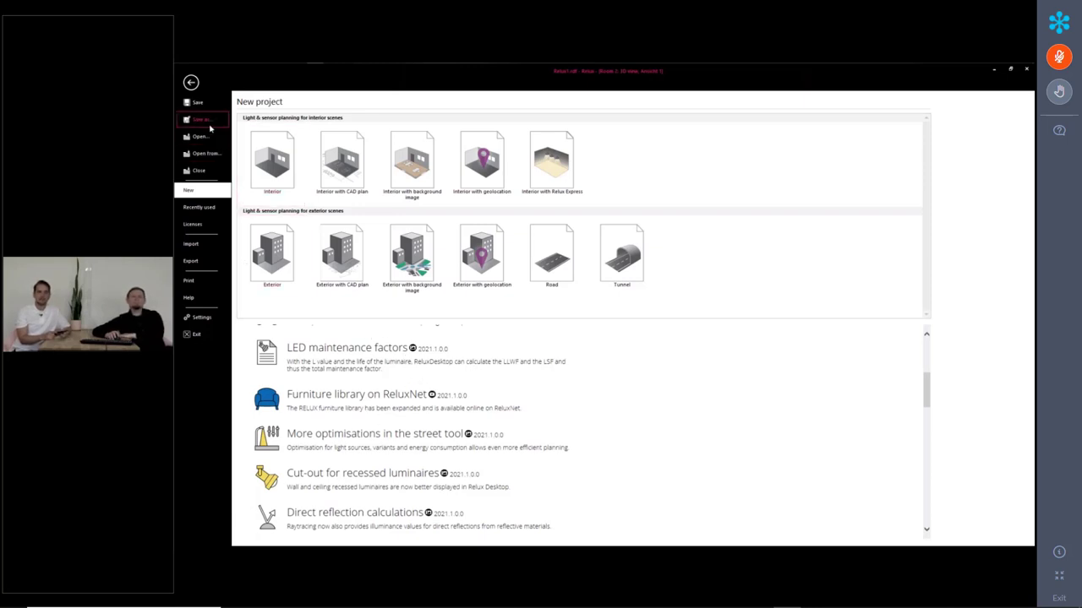
- Return to the Room 2 3D view and open the ReluxNet 3D-object catalogue in the browser to load furniture
left_click(192, 83)
middle_click_drag(569, 299, 573, 313)
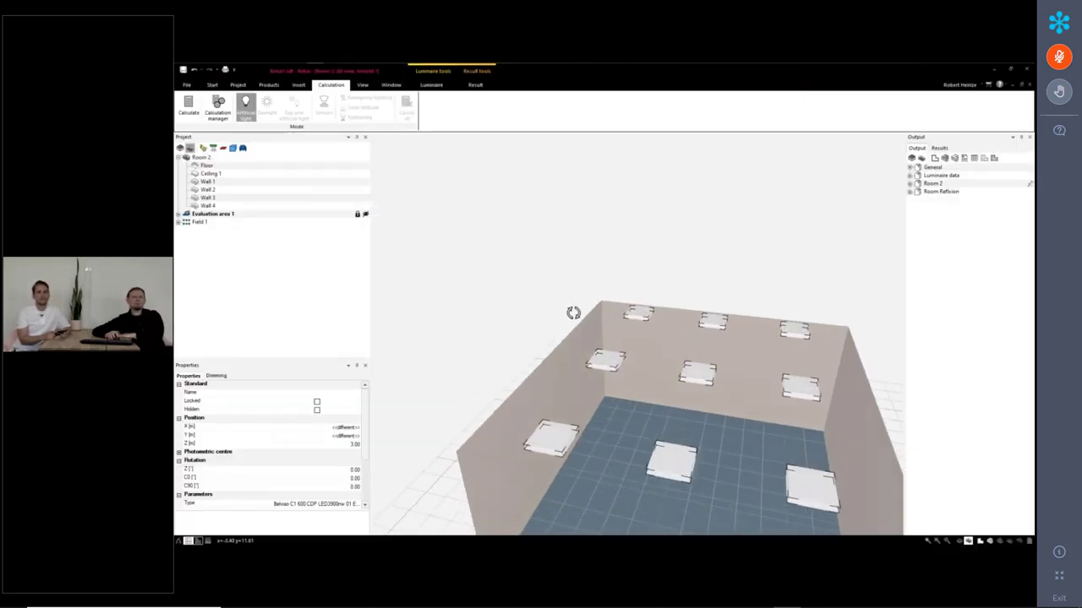
left_click(300, 85)
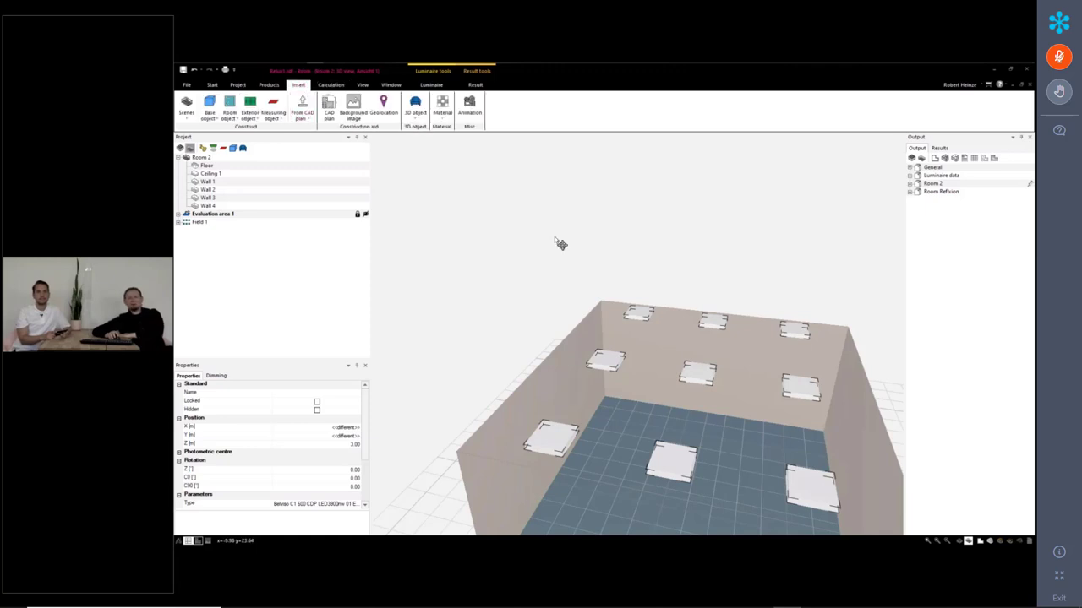
middle_click_drag(709, 440, 600, 342)
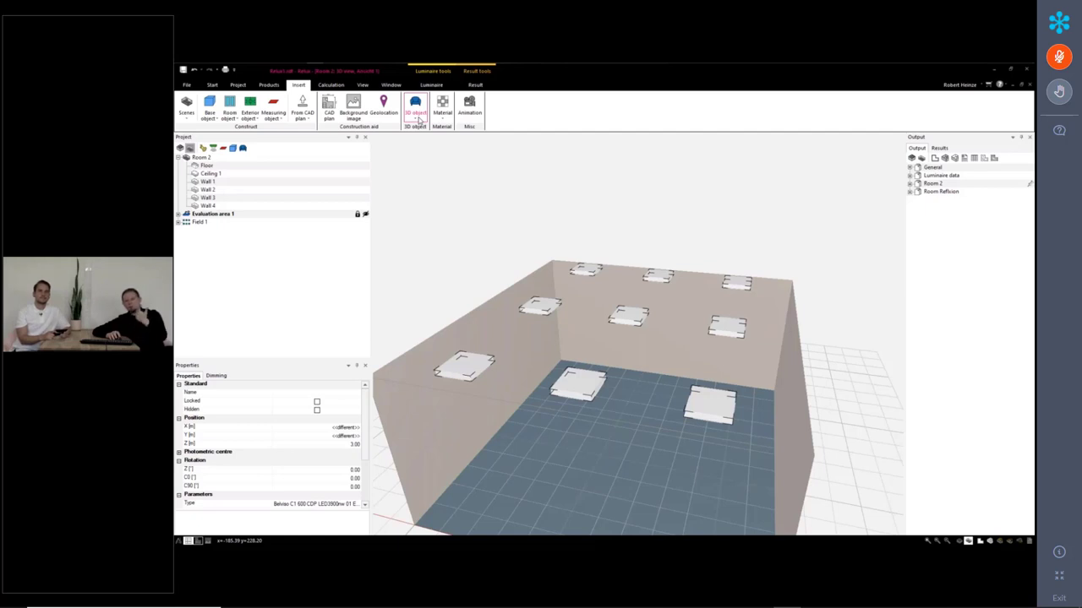
left_click(415, 110)
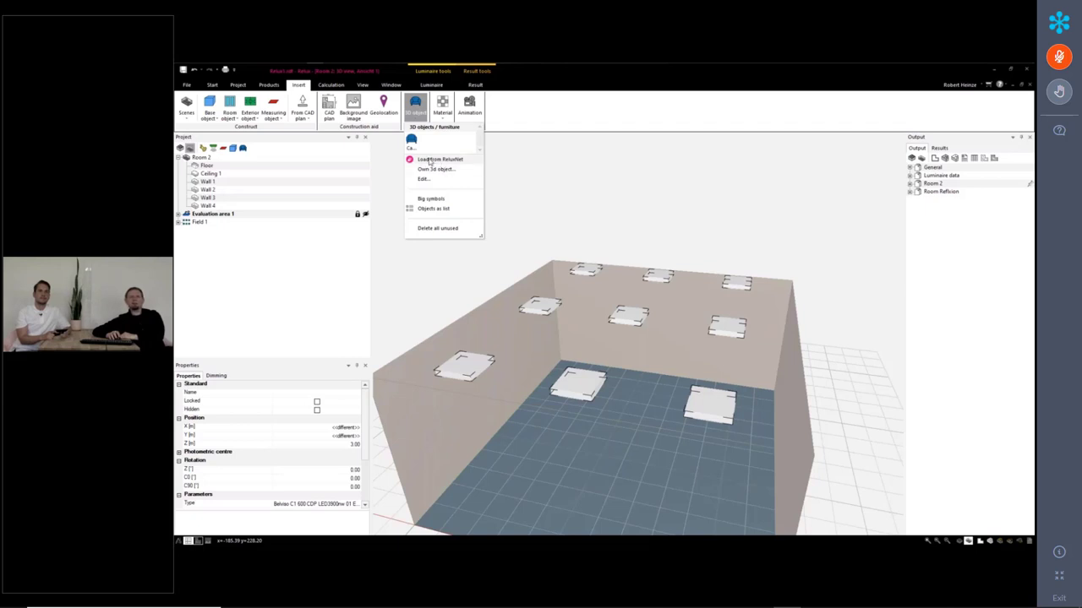
left_click(431, 160)
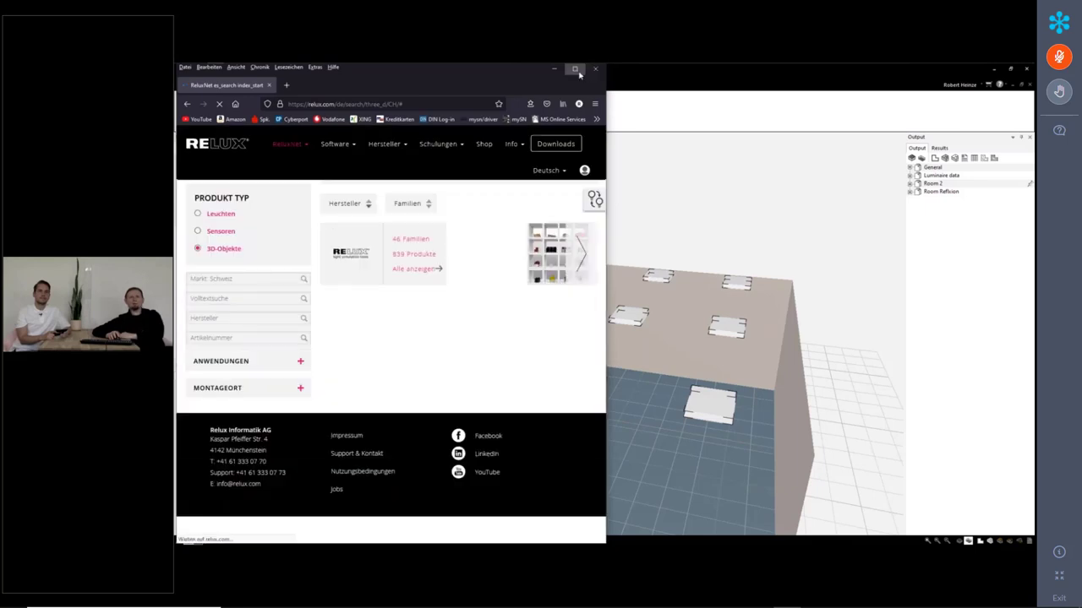
left_click(574, 69)
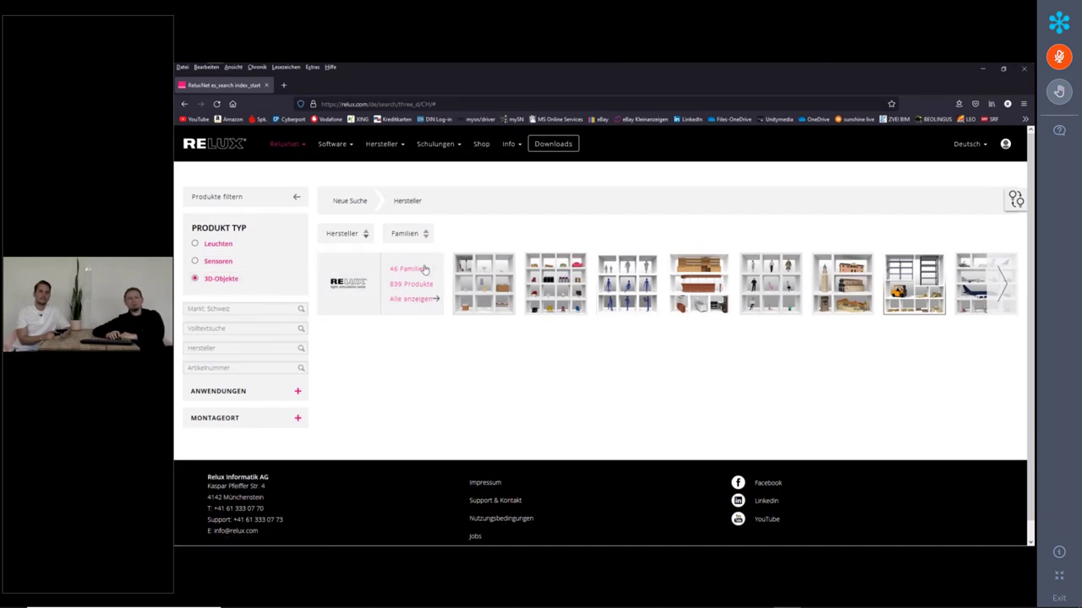
- Set the catalogue website to English and open the Recreational Furniture family of the Relux 3D-Objects
mouse_move(964, 144)
left_click(961, 163)
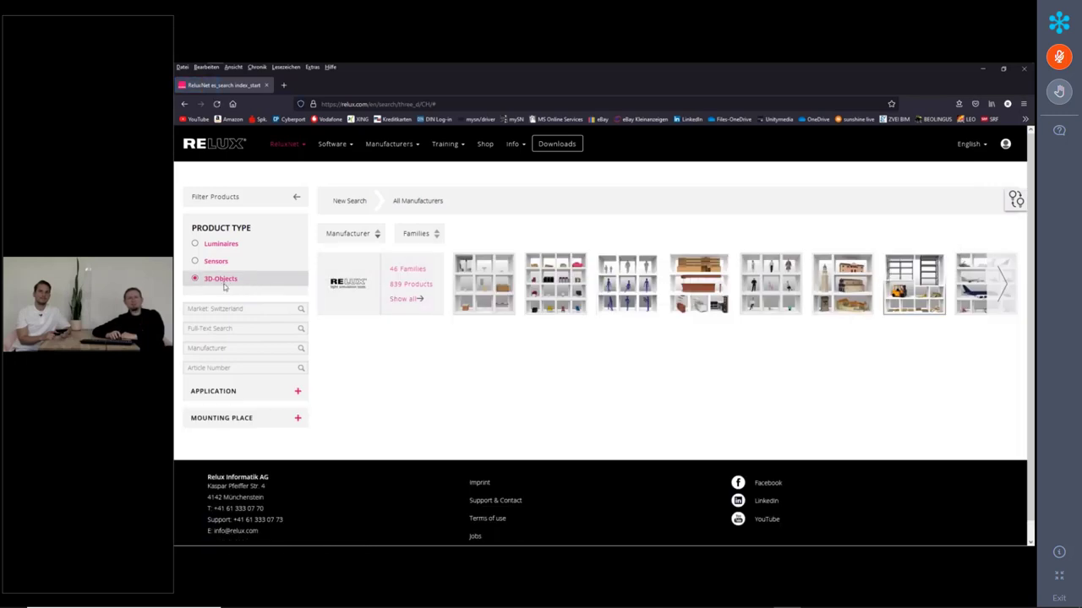
left_click(377, 291)
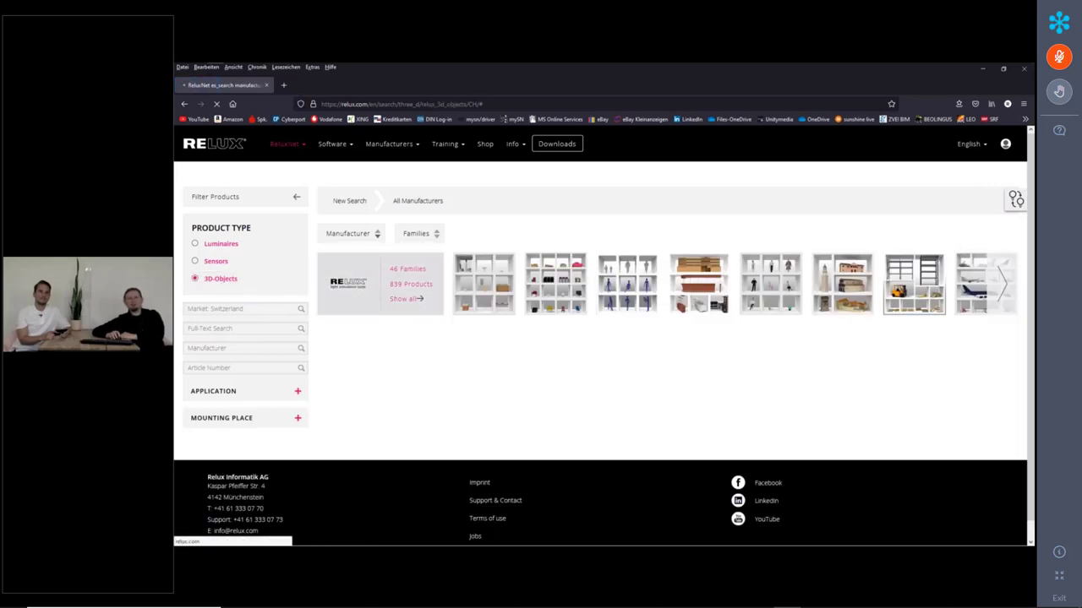
scroll(691, 352, "down", 3)
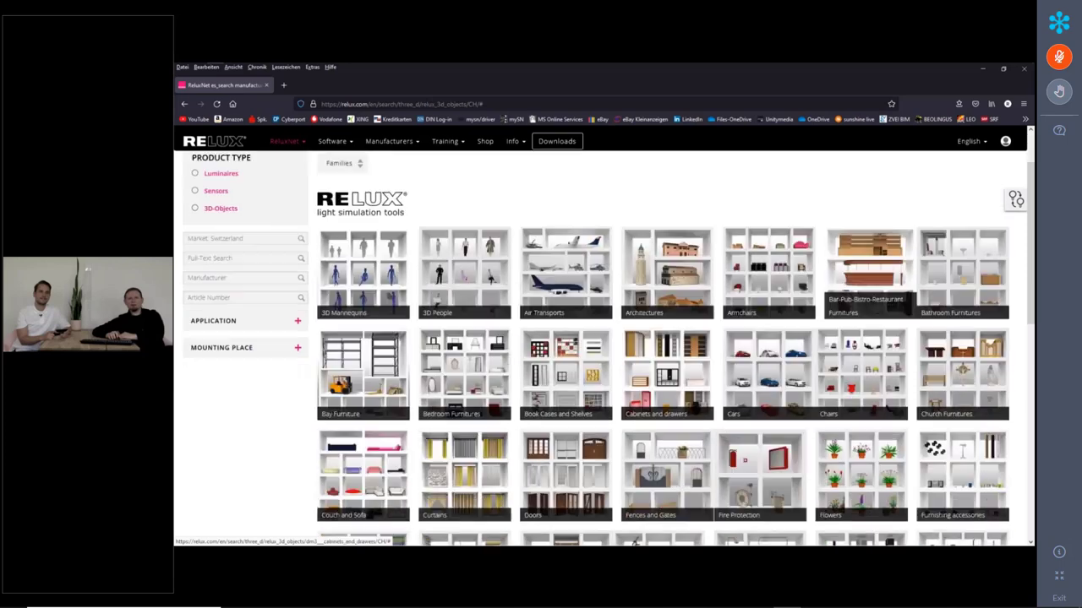
scroll(691, 352, "down", 2)
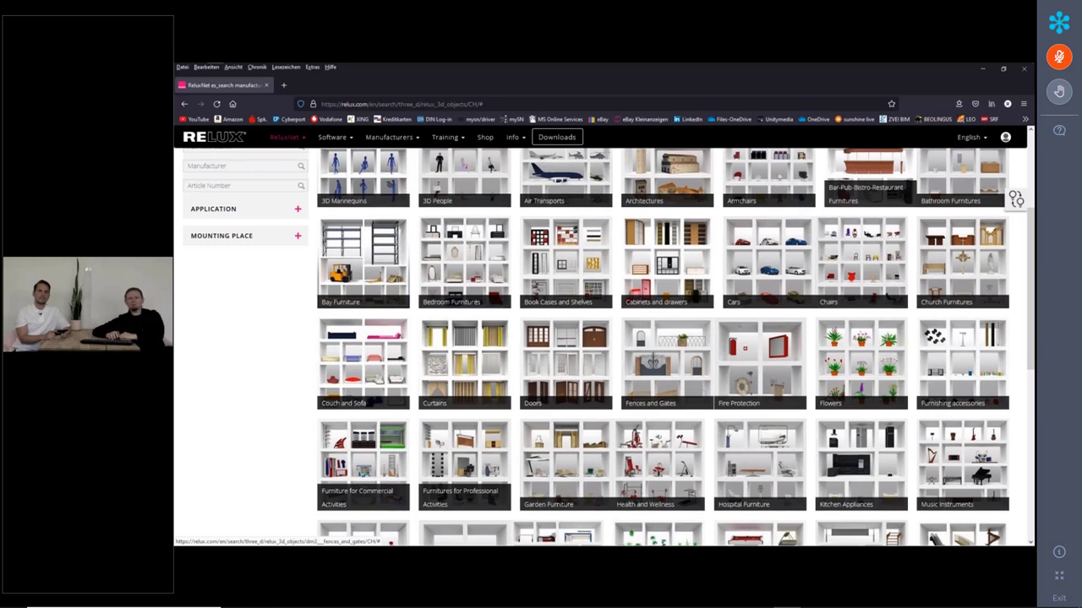
scroll(691, 352, "down", 2)
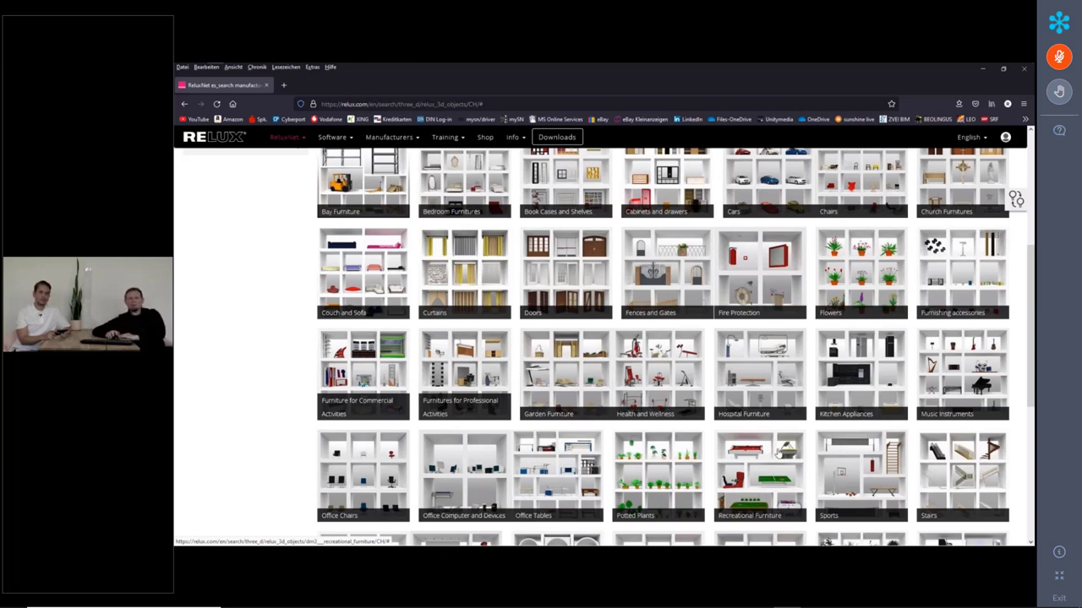
scroll(778, 454, "down", 1)
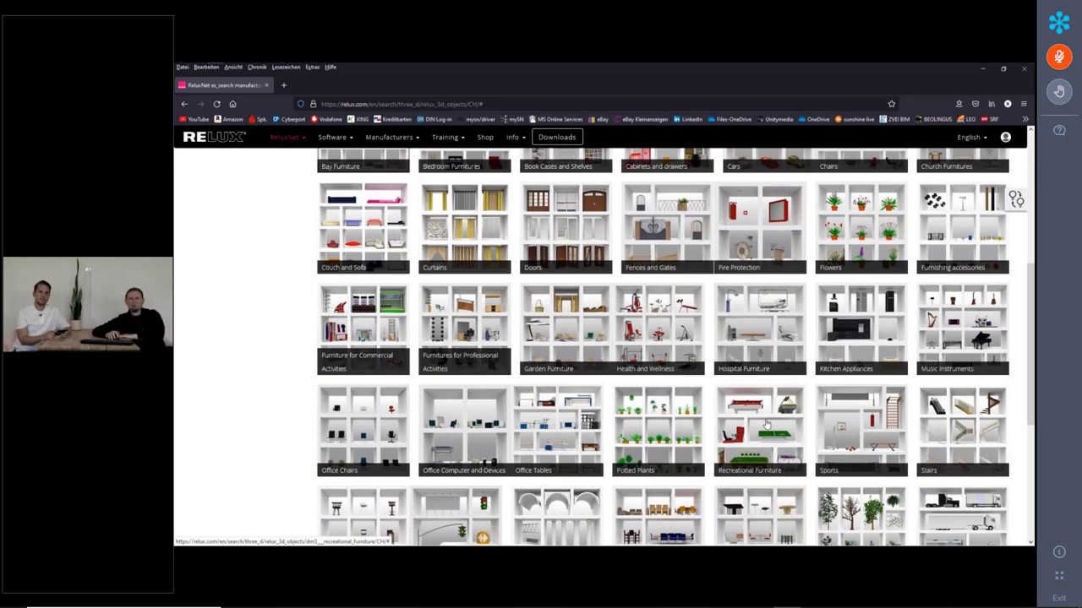
left_click(758, 431)
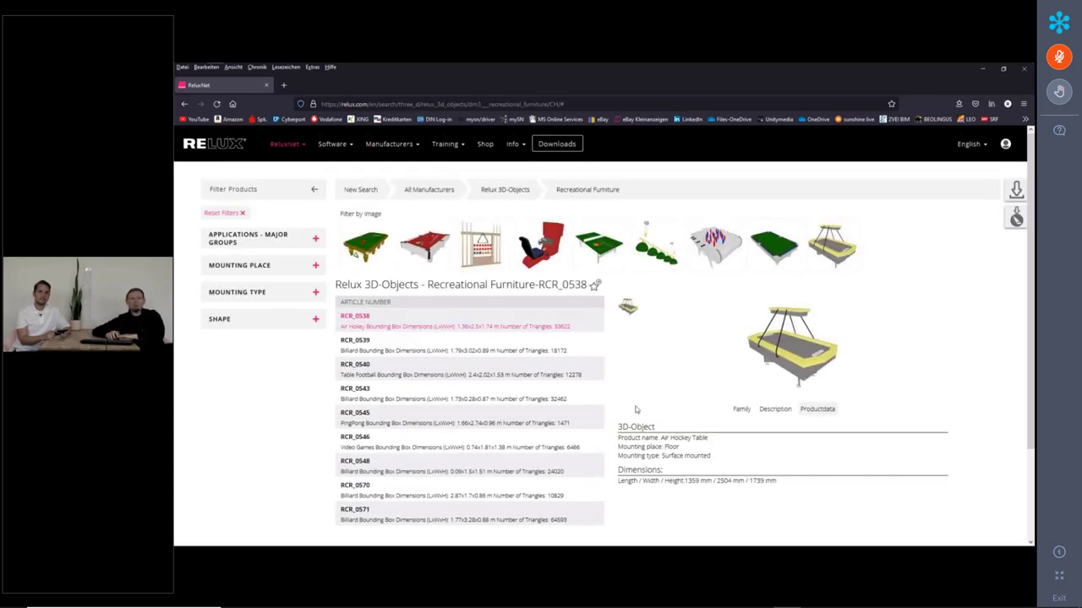
- Load the Table Football object RCR_0540 into Relux and place it on the room floor at X 1.5, Y 1.5 m
left_click(716, 250)
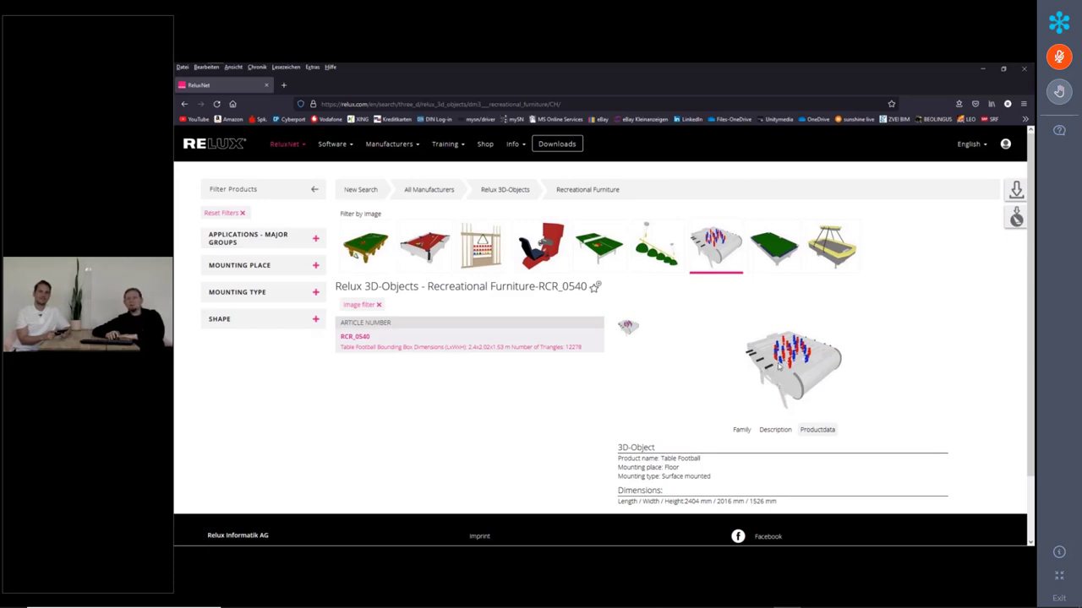
left_click(1011, 222)
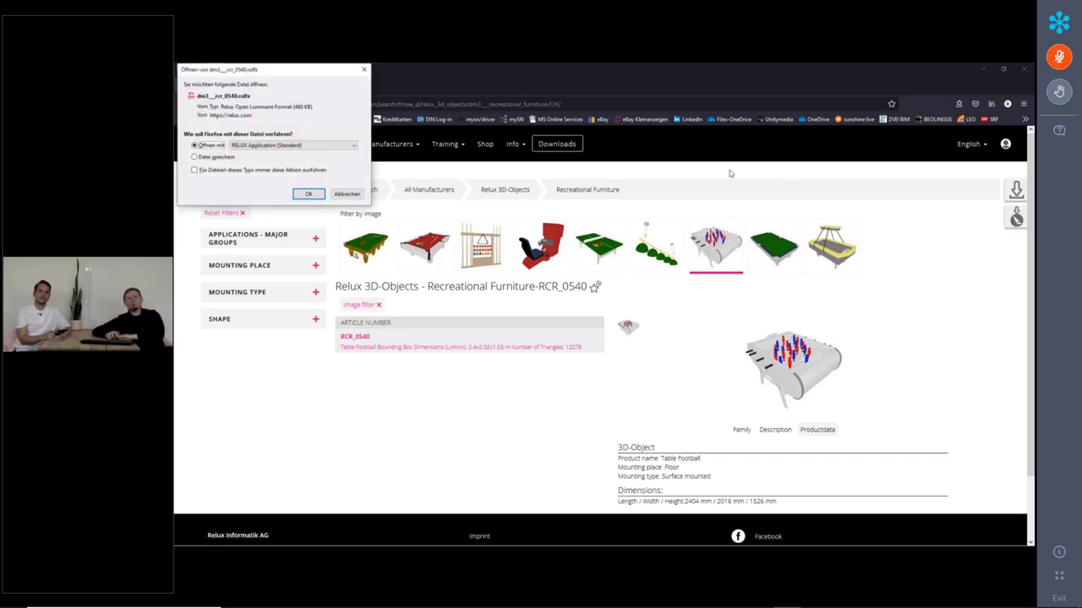
left_click(308, 194)
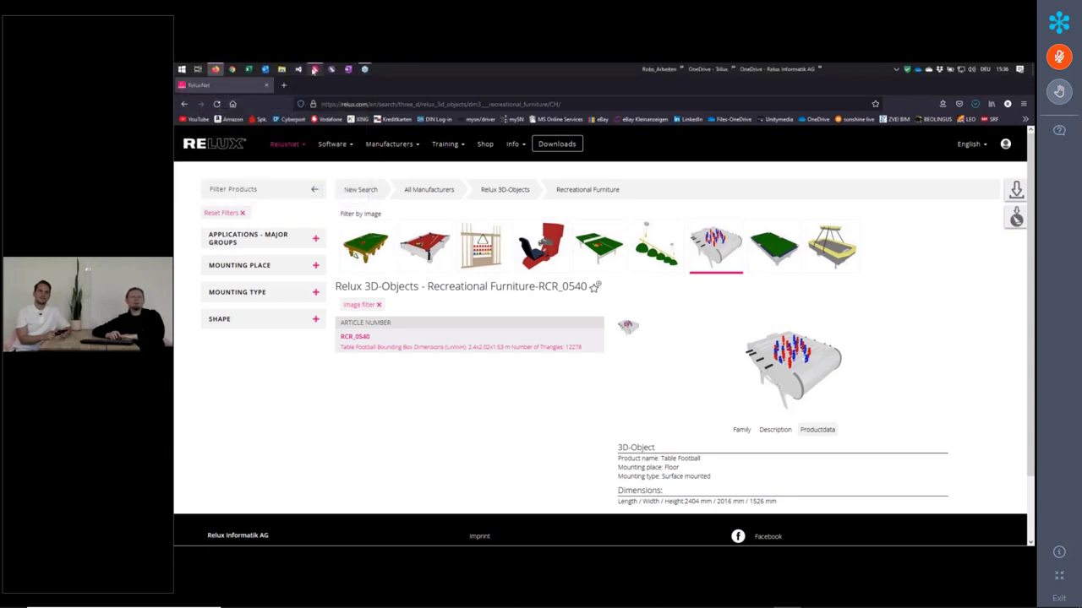
left_click(314, 69)
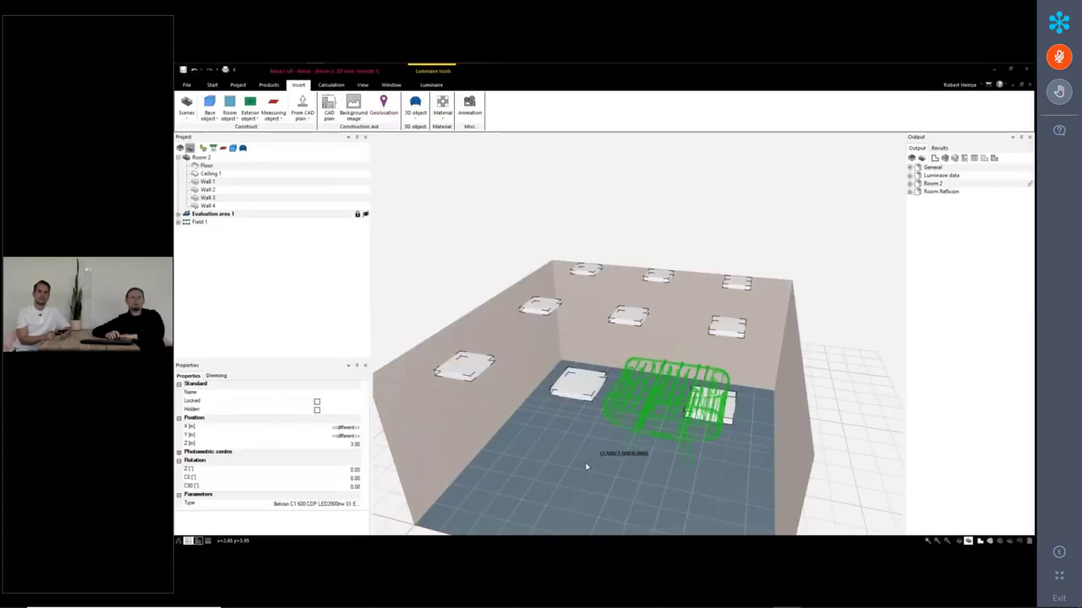
left_click(539, 480)
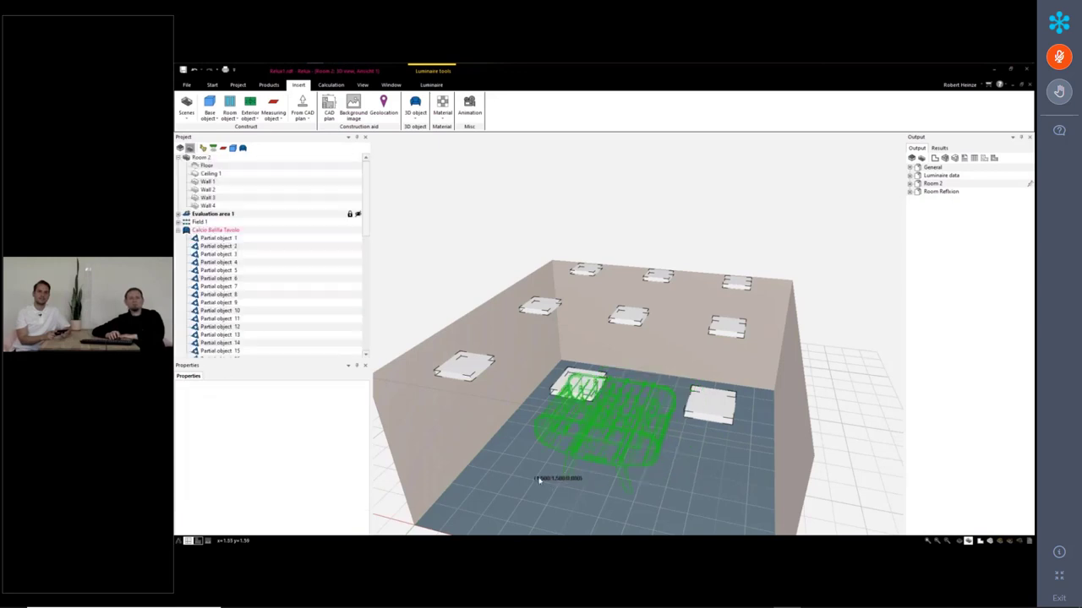
key("Escape")
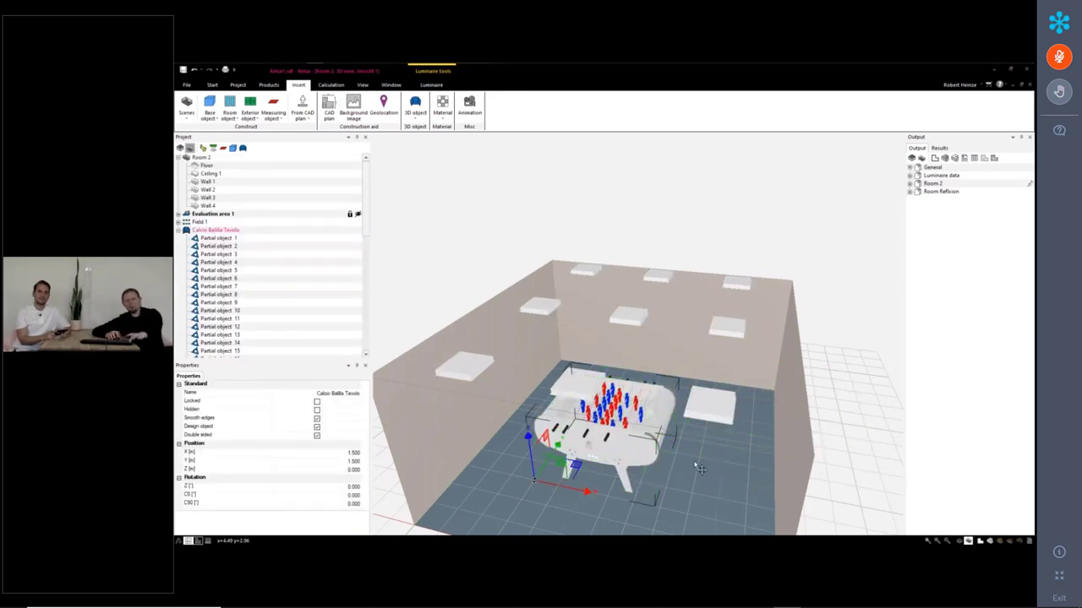
right_click_drag(670, 484, 644, 446)
scroll(644, 447, "up", 5)
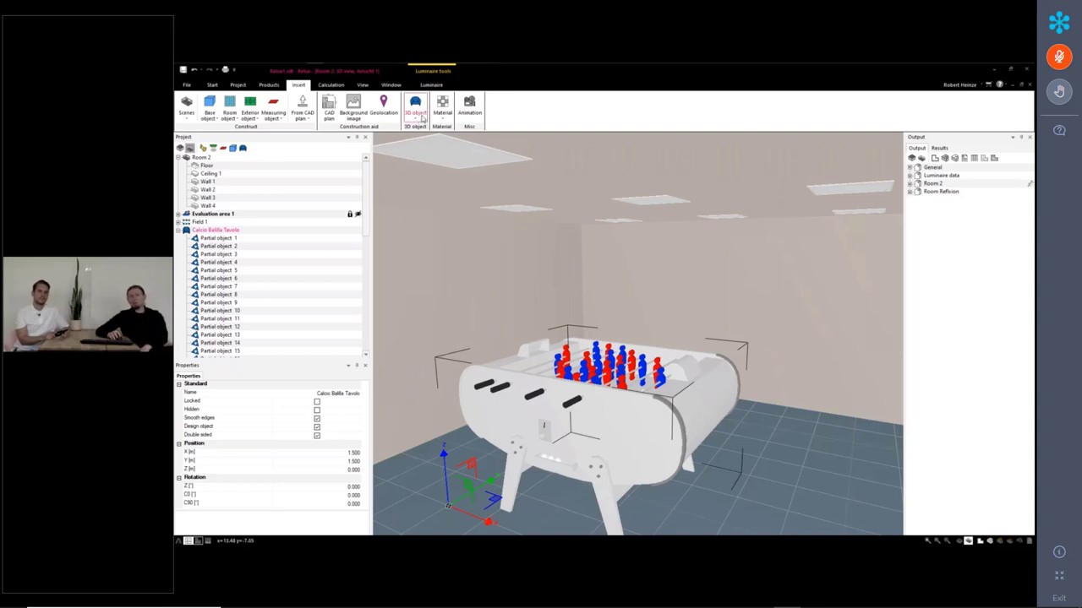
- Insert a second football table from the project's 3D objects at X 4, Y 3.5 m and delete it again
left_click(422, 118)
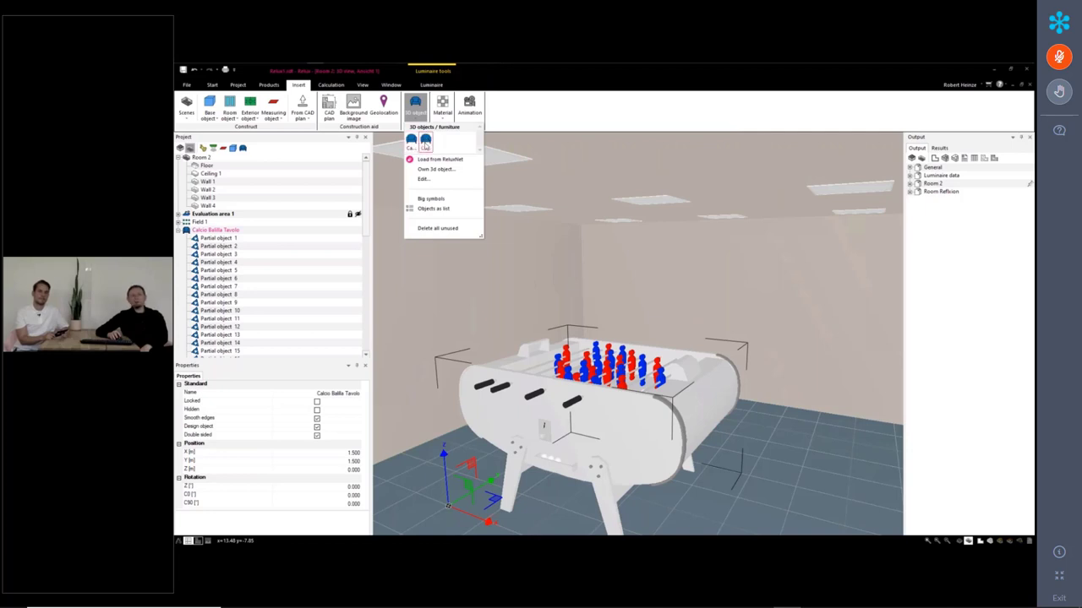
left_click(425, 146)
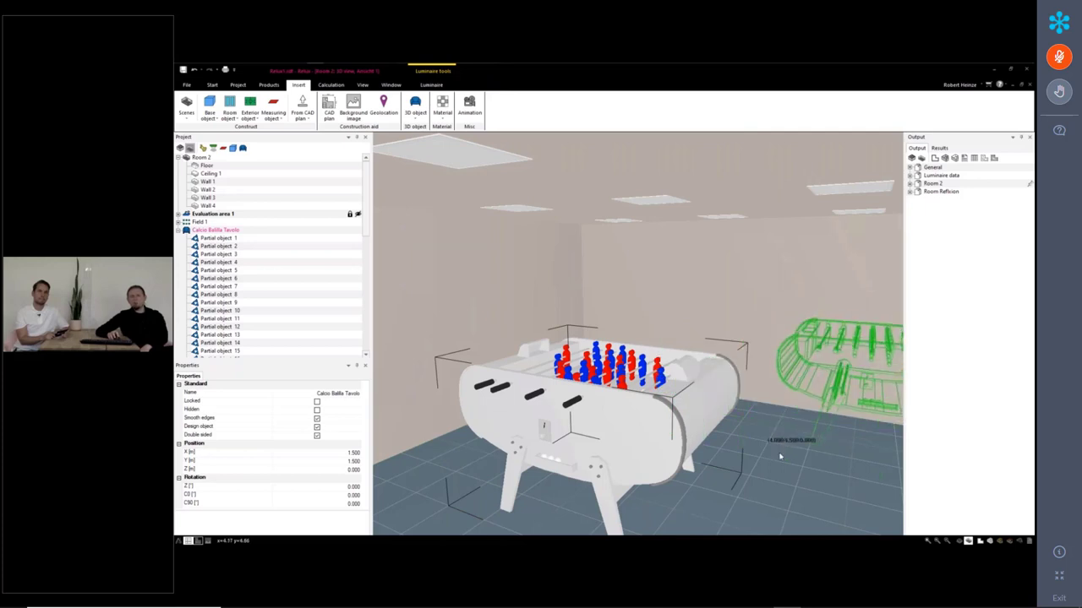
left_click(757, 475)
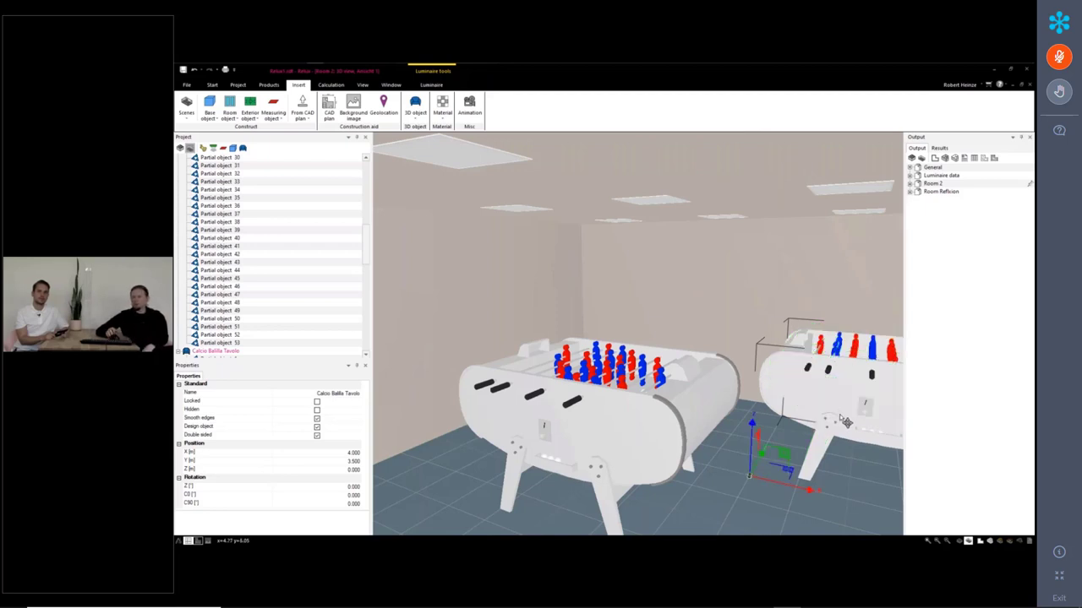
key("Delete")
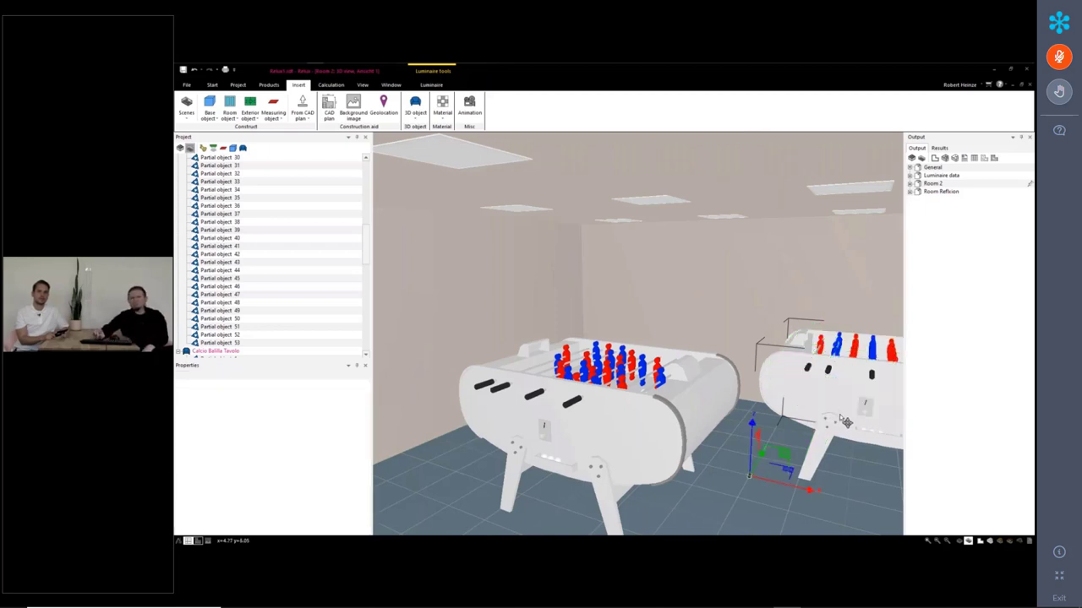
middle_click_drag(542, 427, 668, 455)
- Switch back to the ReluxNet website and examine the furniture families offered under Relux 3D-Objects
mouse_move(415, 69)
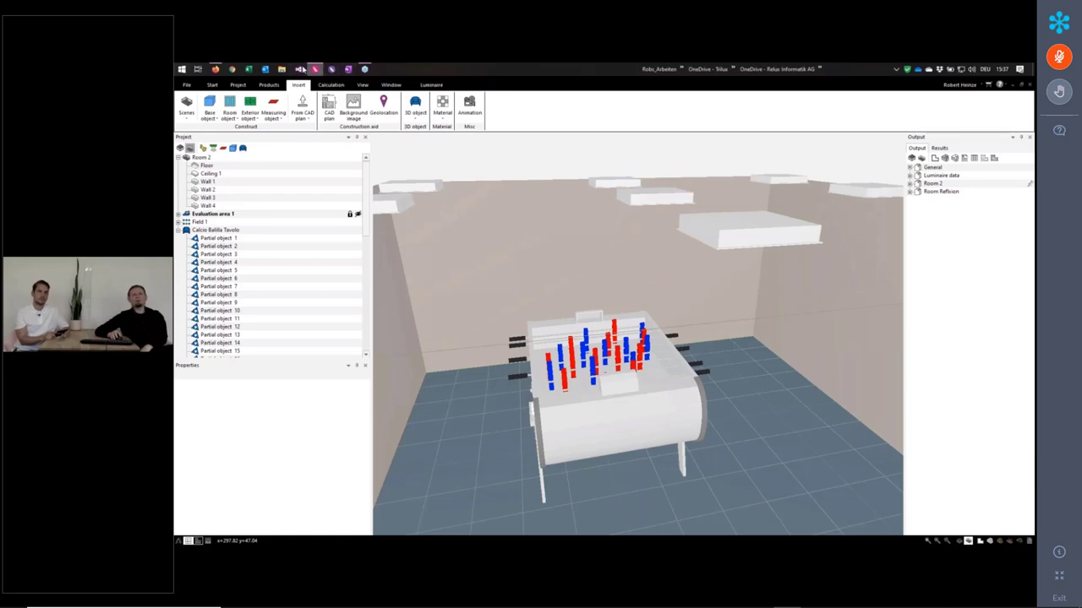
left_click(215, 70)
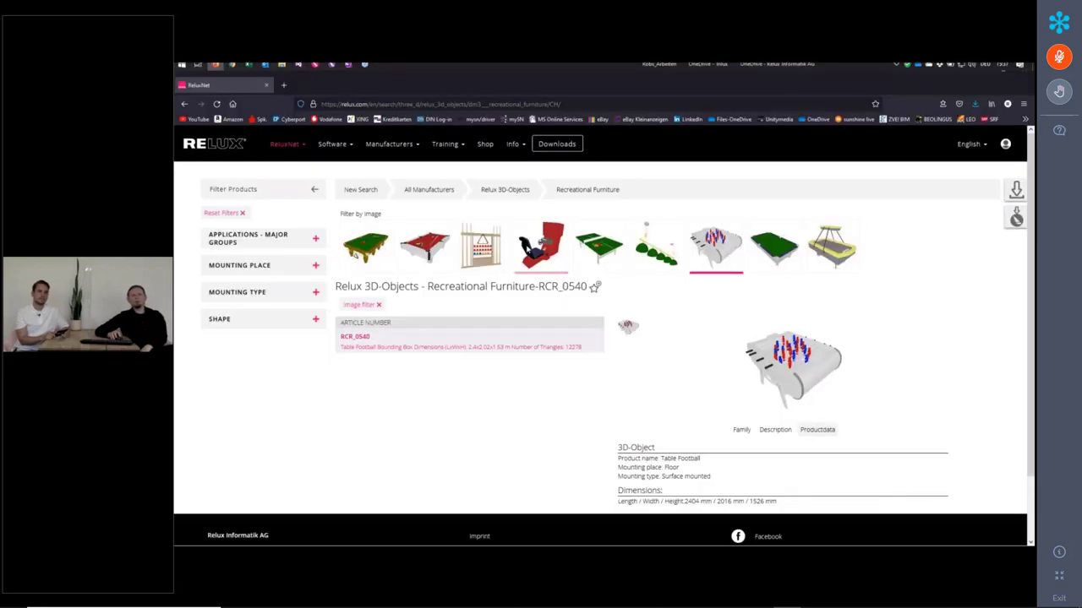
left_click(500, 191)
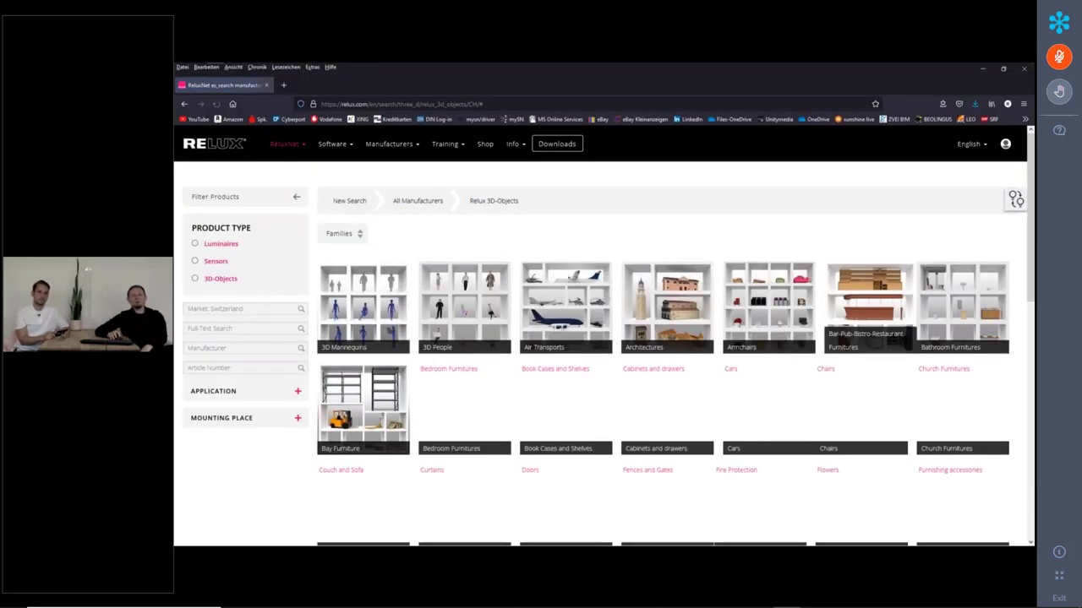
scroll(650, 385, "down", 2)
scroll(650, 384, "down", 2)
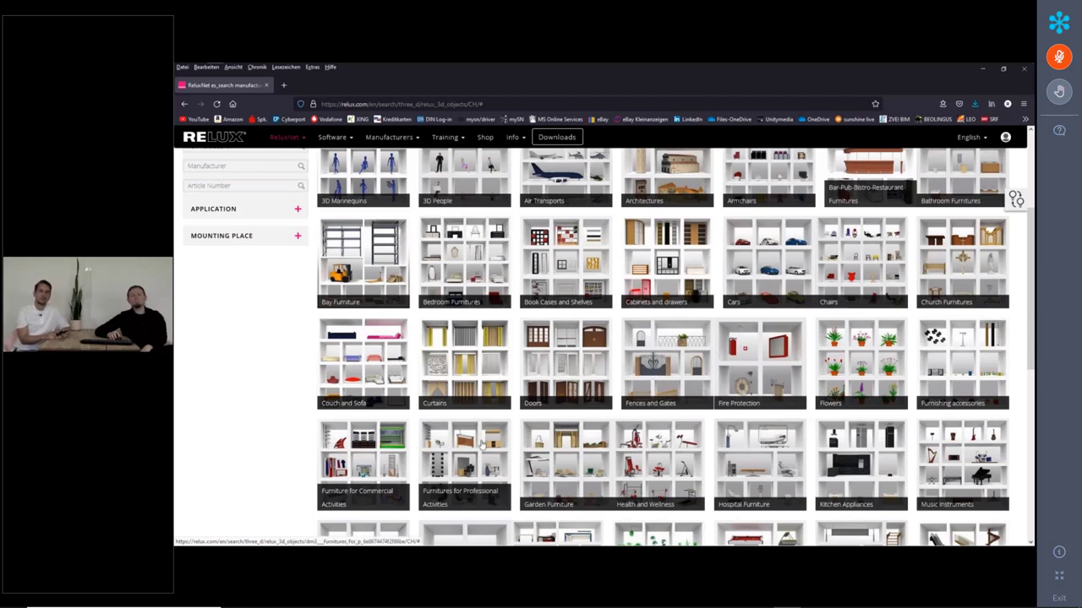
scroll(482, 446, "down", 2)
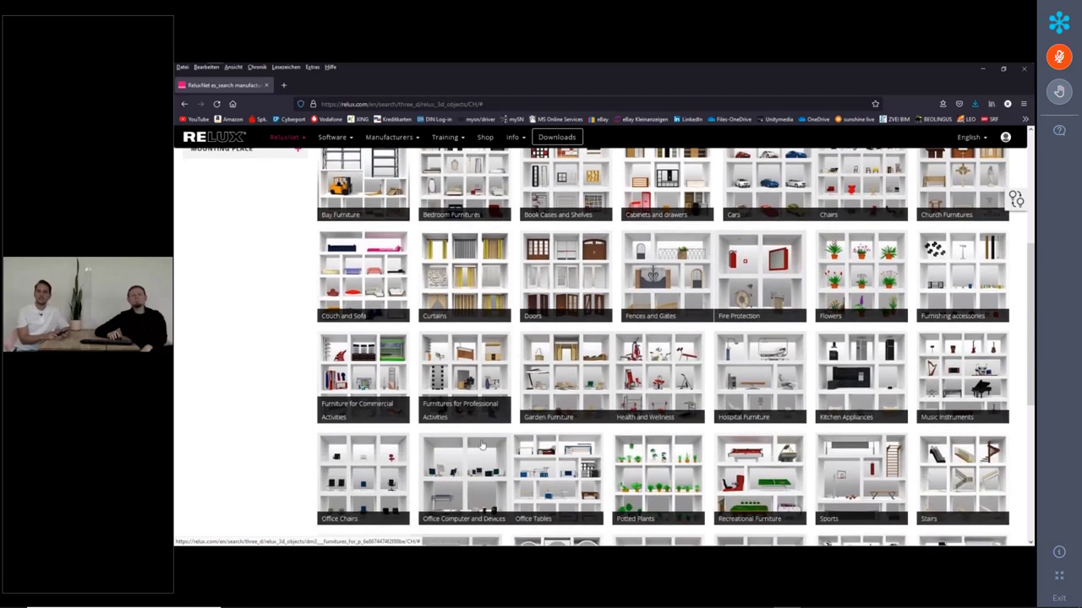
scroll(481, 445, "down", 1)
scroll(481, 445, "down", 1)
scroll(481, 445, "down", 1)
scroll(482, 446, "down", 1)
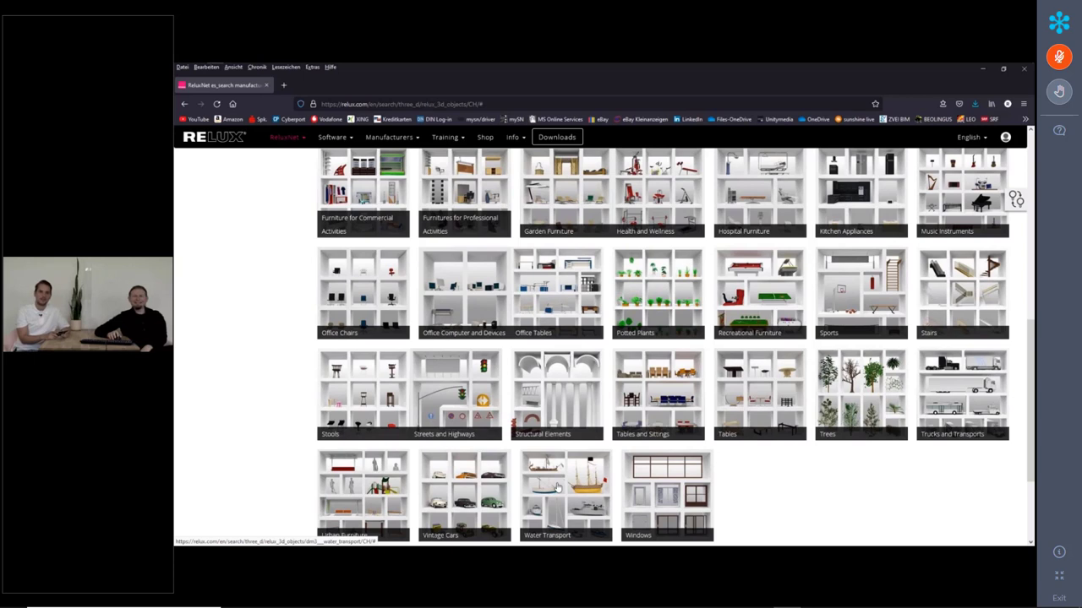
scroll(557, 487, "up", 1)
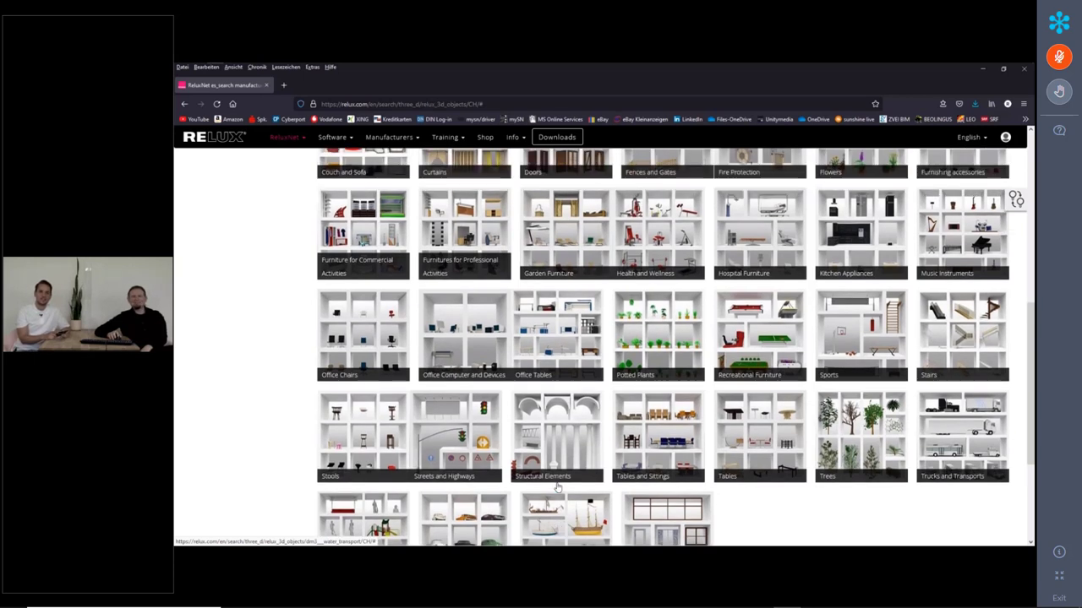
scroll(557, 487, "up", 1)
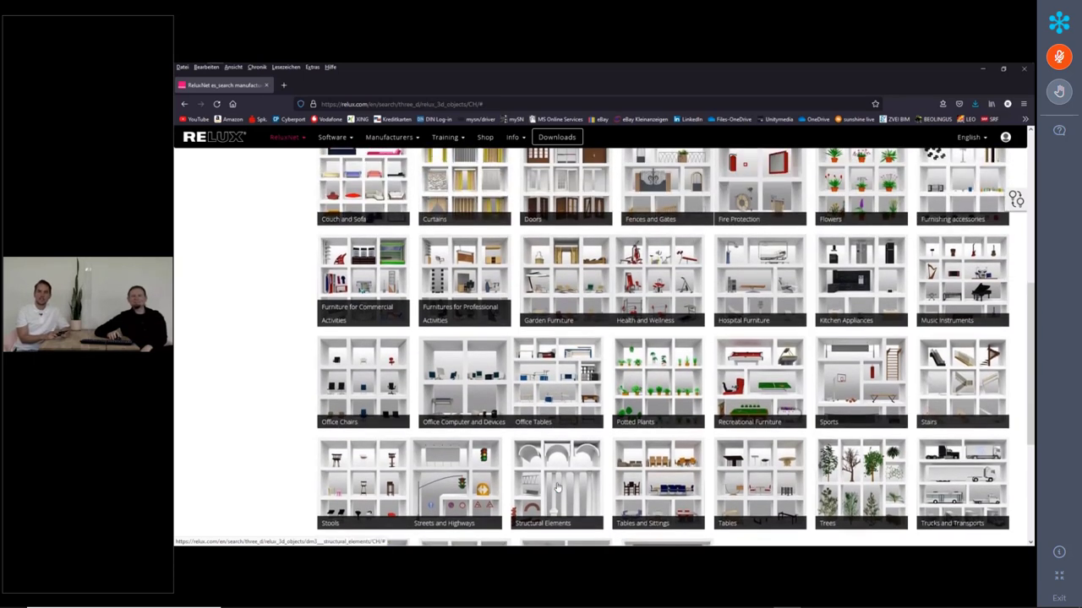
- View the Exercise Bike in the Health and Wellness family and return to the room in ReluxDesktop
left_click(683, 337)
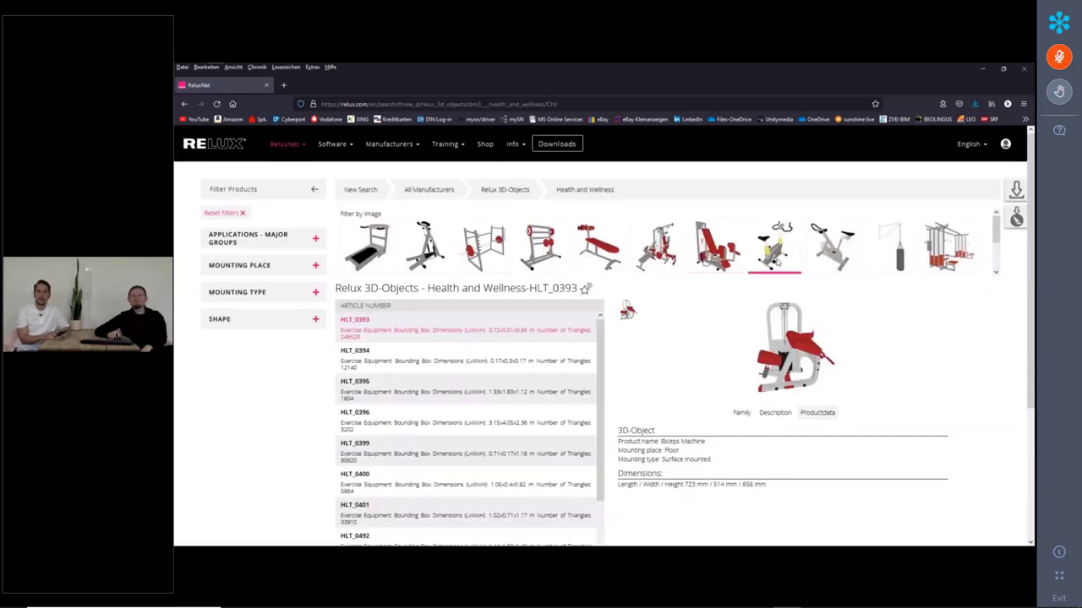
left_click(775, 254)
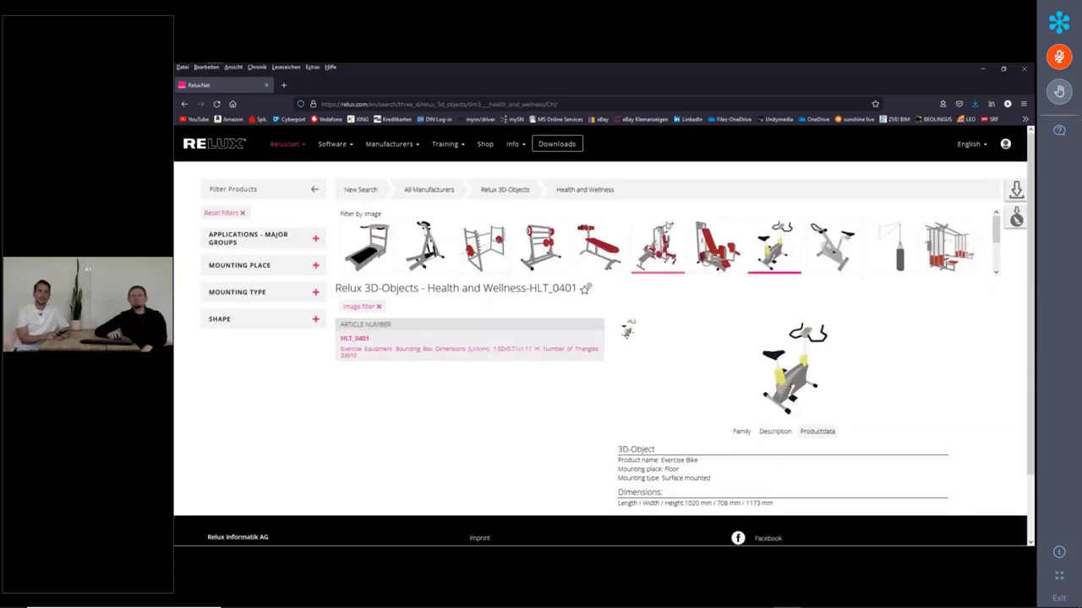
left_click(314, 70)
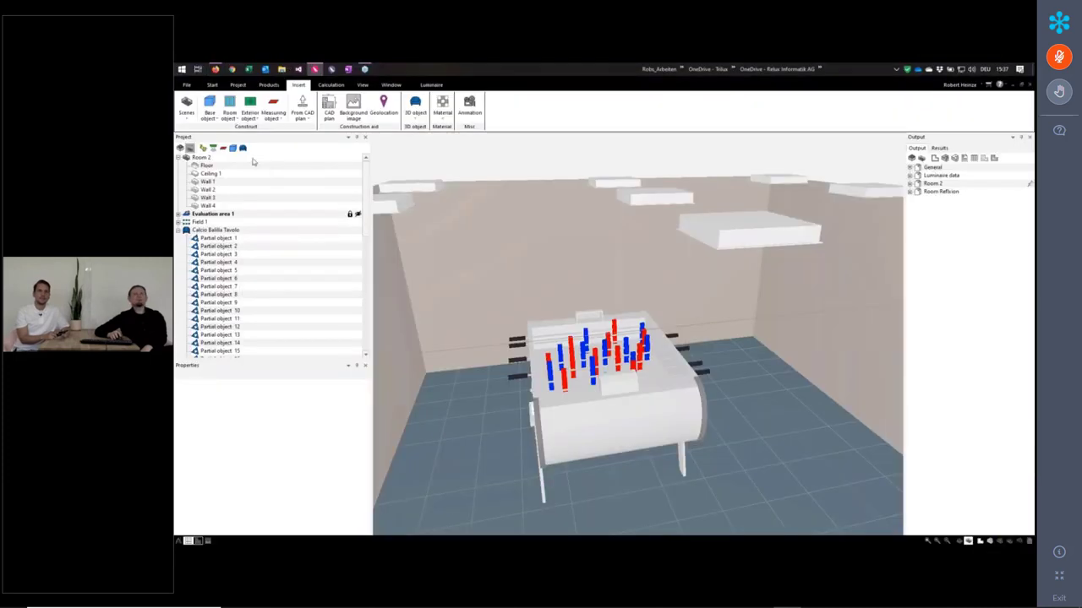
- Review the What is new list, including the Furniture library on ReluxNet entry and the items below it, and return to the room
left_click(191, 82)
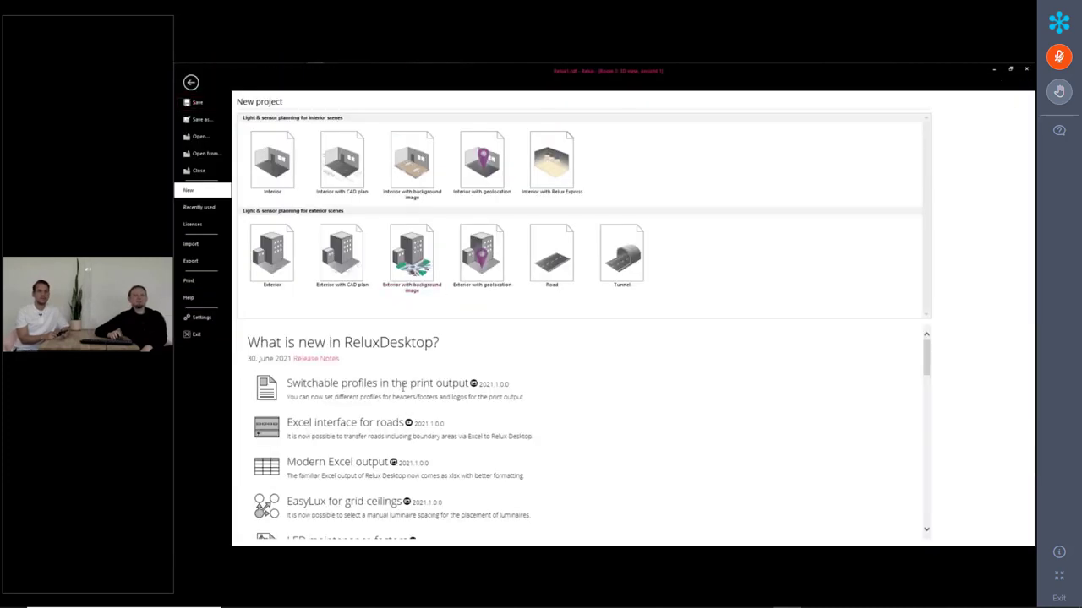
scroll(583, 431, "down", 3)
scroll(583, 431, "down", 2)
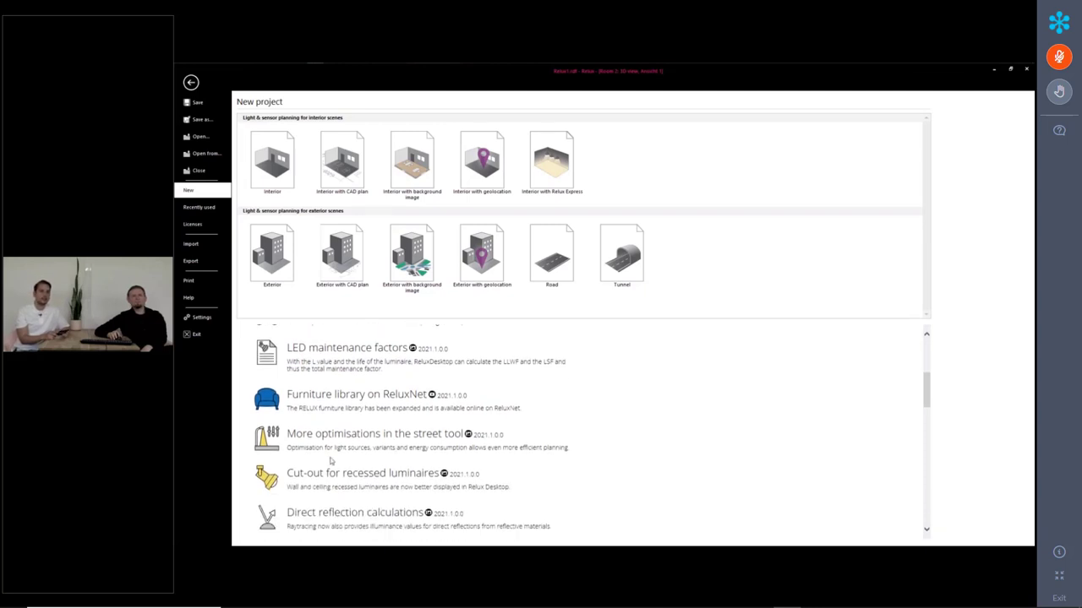
left_click(431, 395)
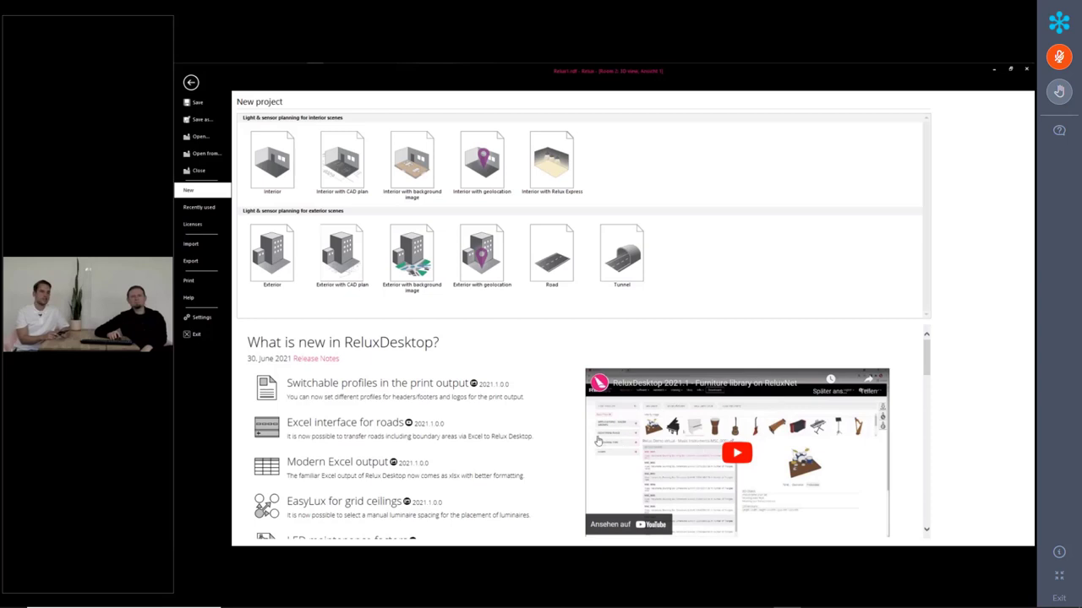
scroll(598, 441, "down", 5)
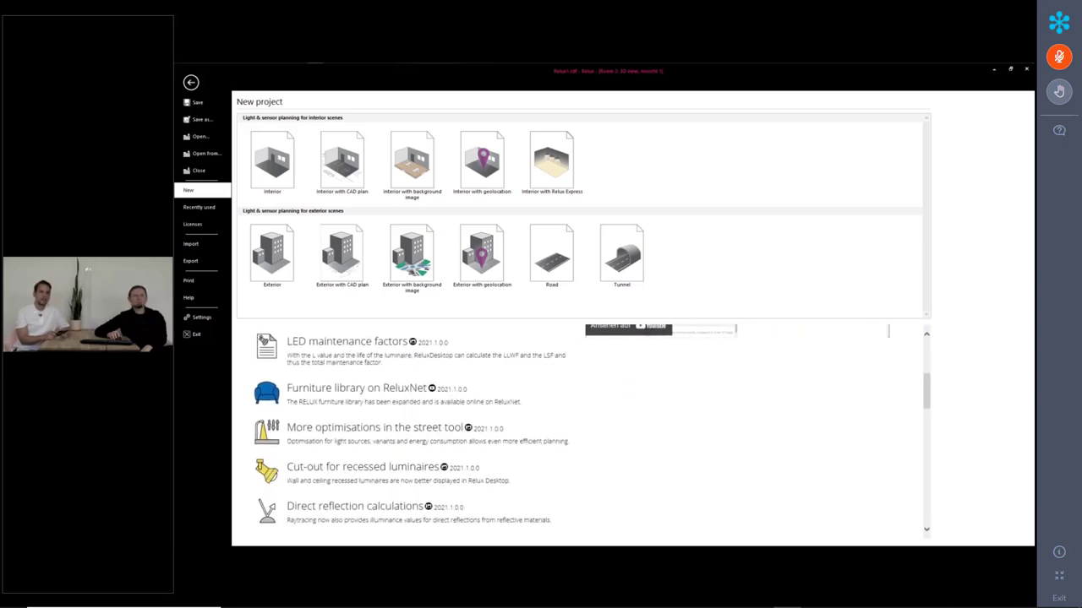
scroll(385, 462, "down", 1)
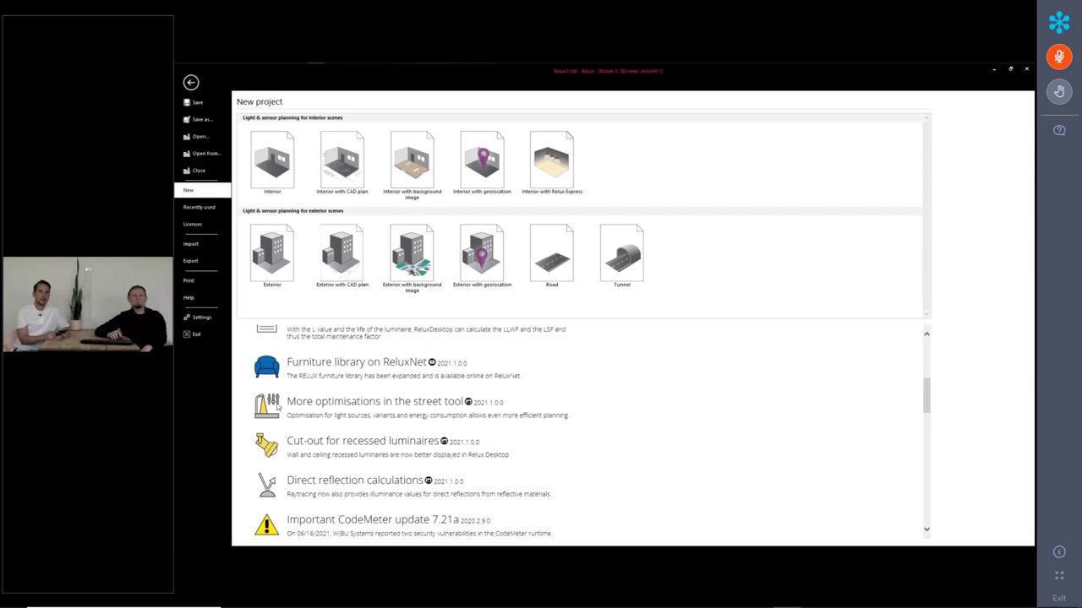
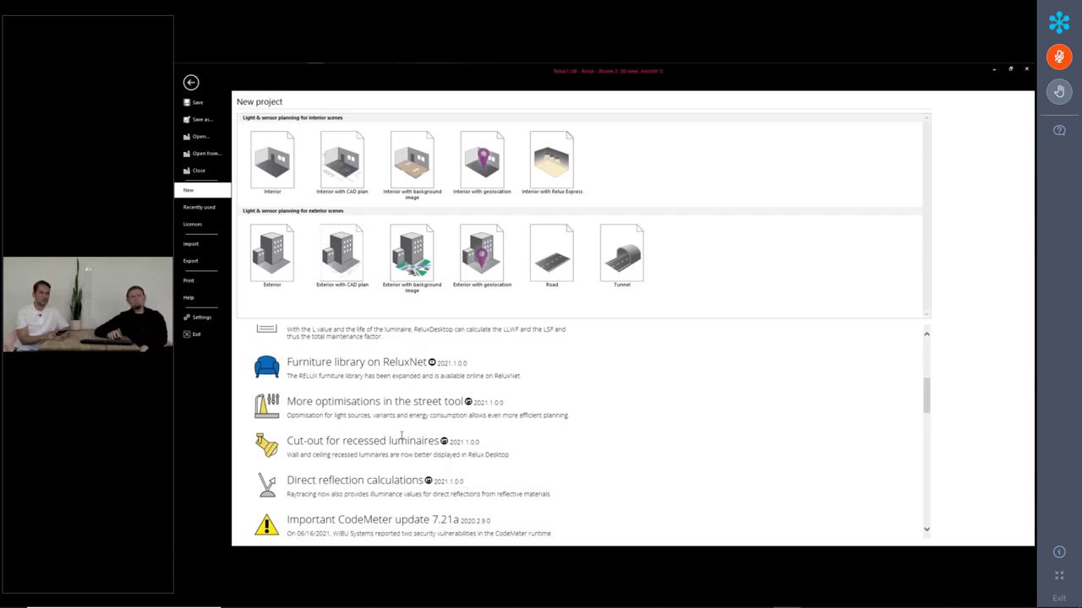
left_click(190, 82)
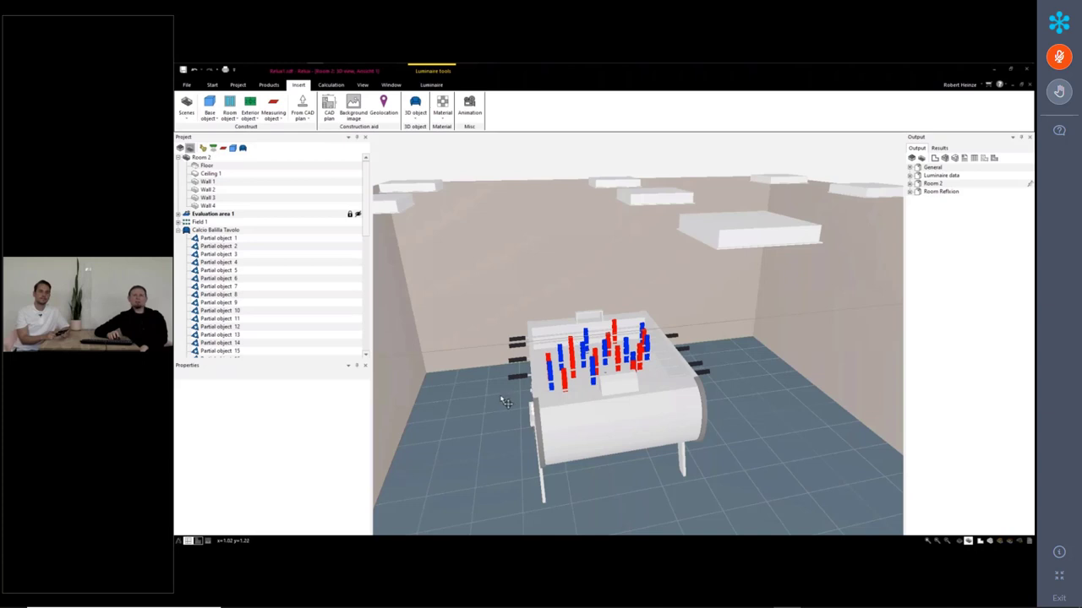
middle_click_drag(507, 398, 610, 326)
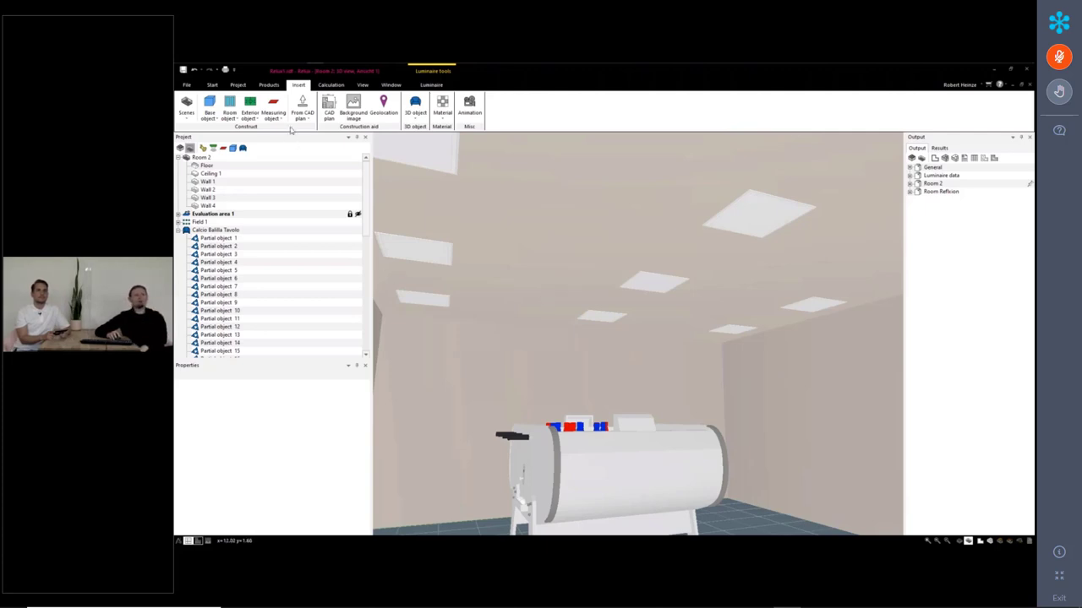
left_click(269, 84)
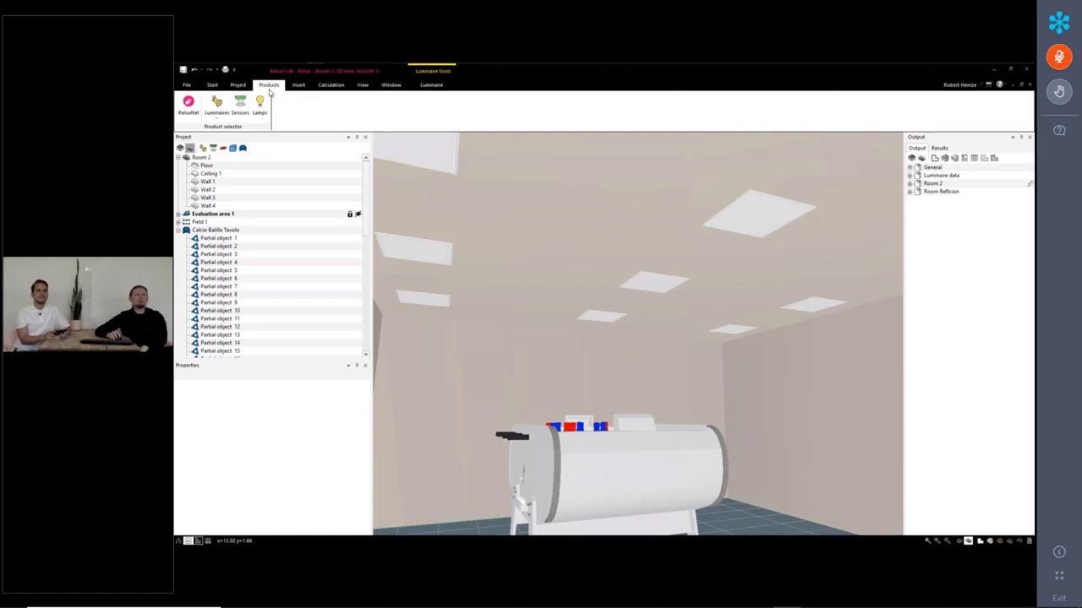
left_click(222, 114)
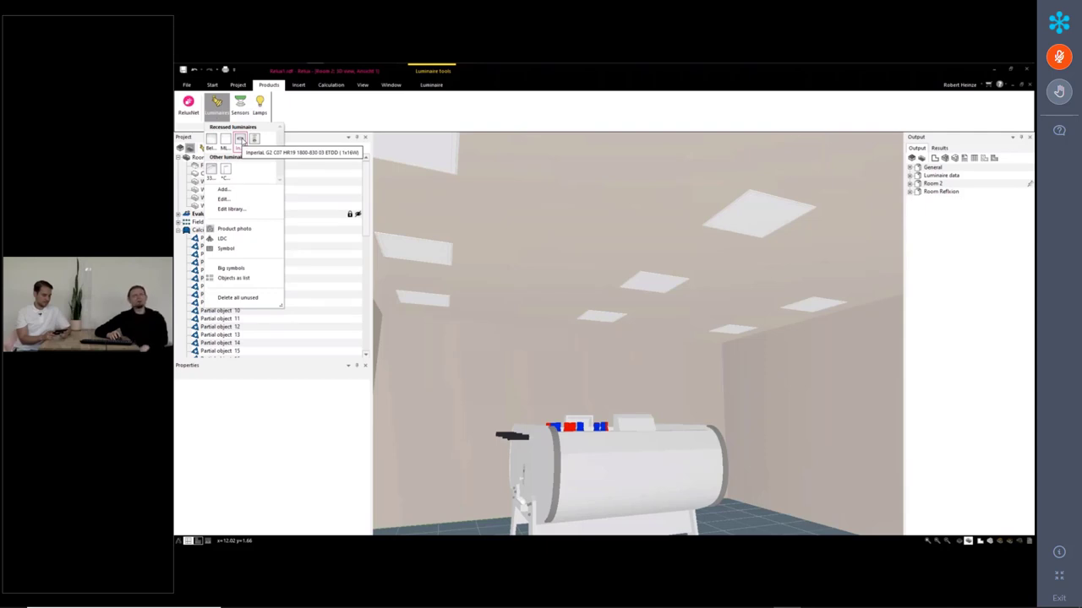
left_click(240, 138)
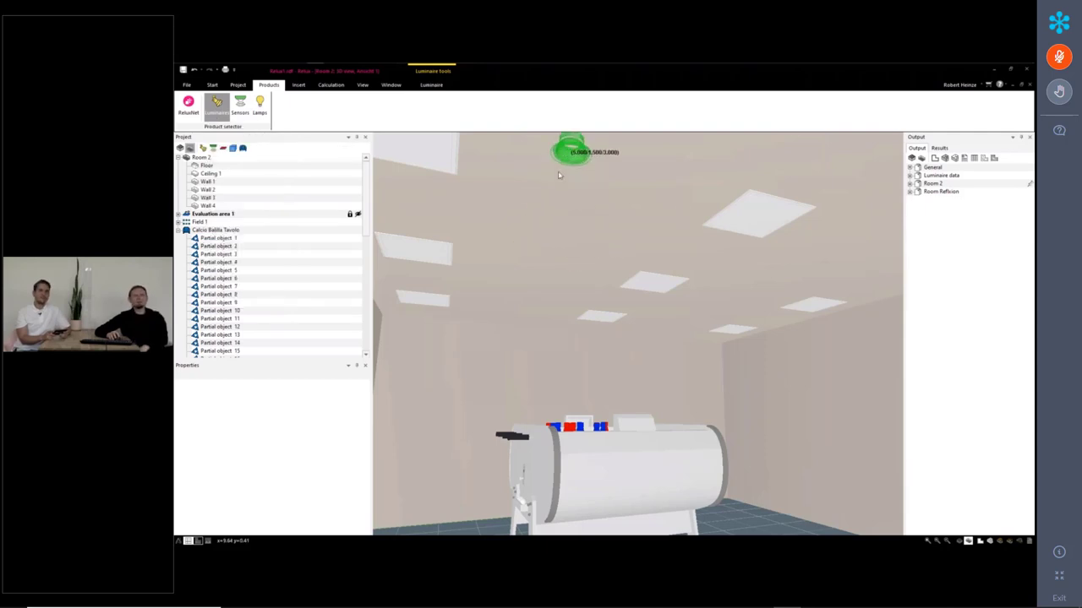
left_click(566, 203)
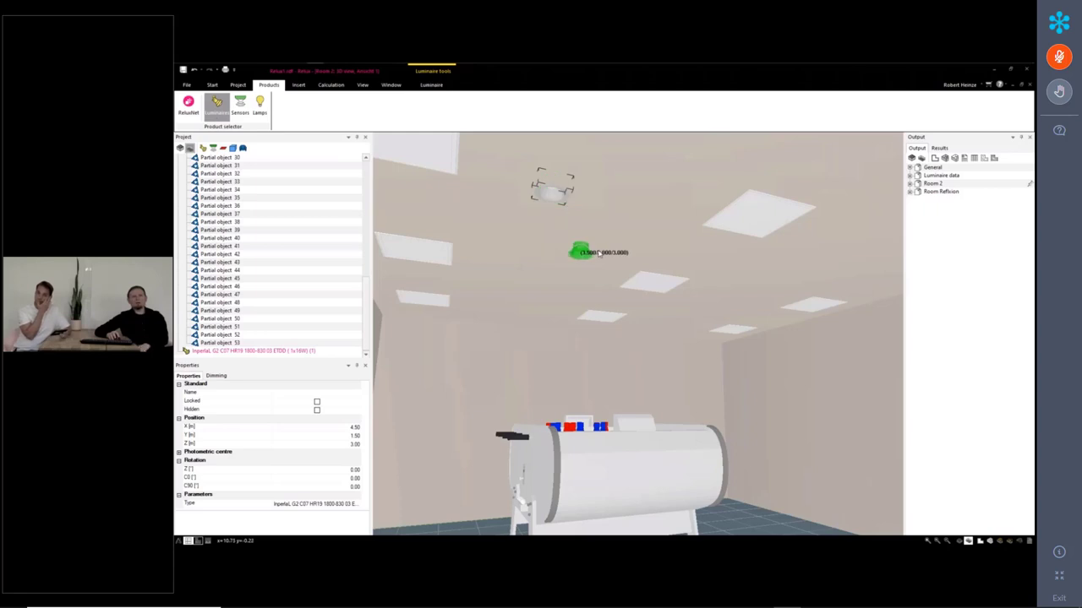
key("Escape")
- Place the recessed luminaire MLinf EL LED3600-830 M600Q in the ceiling at X 3.5, Y 1.5 m
middle_click_drag(541, 234, 566, 269)
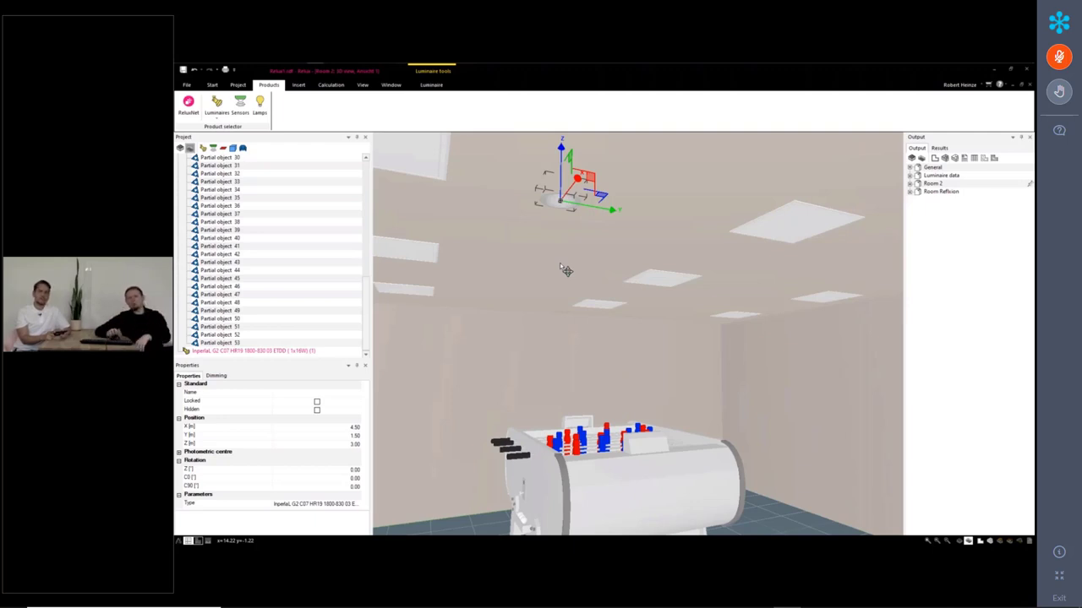
left_click(216, 105)
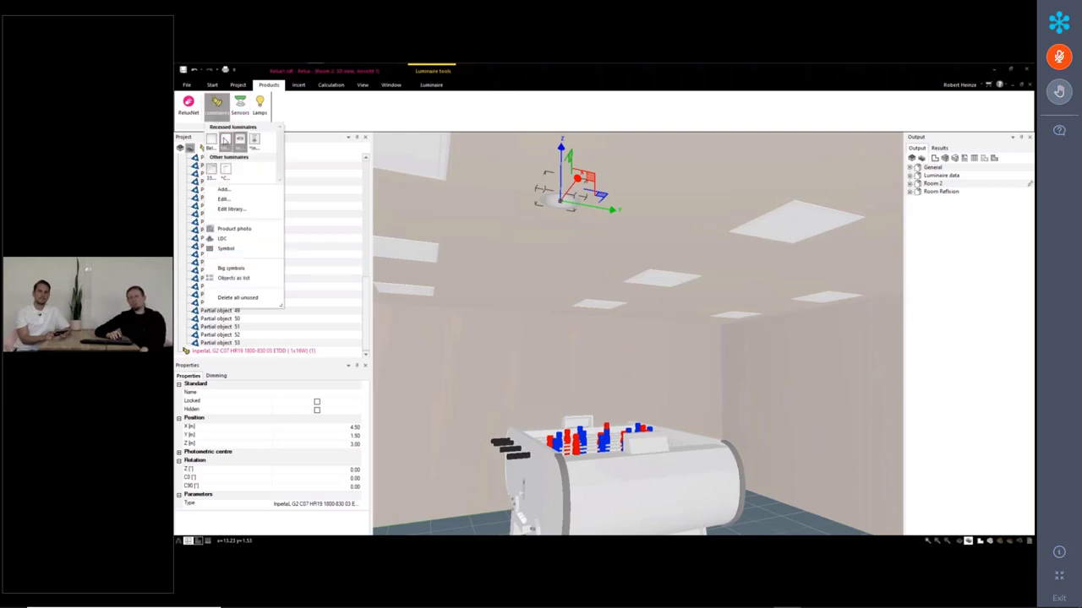
left_click(224, 141)
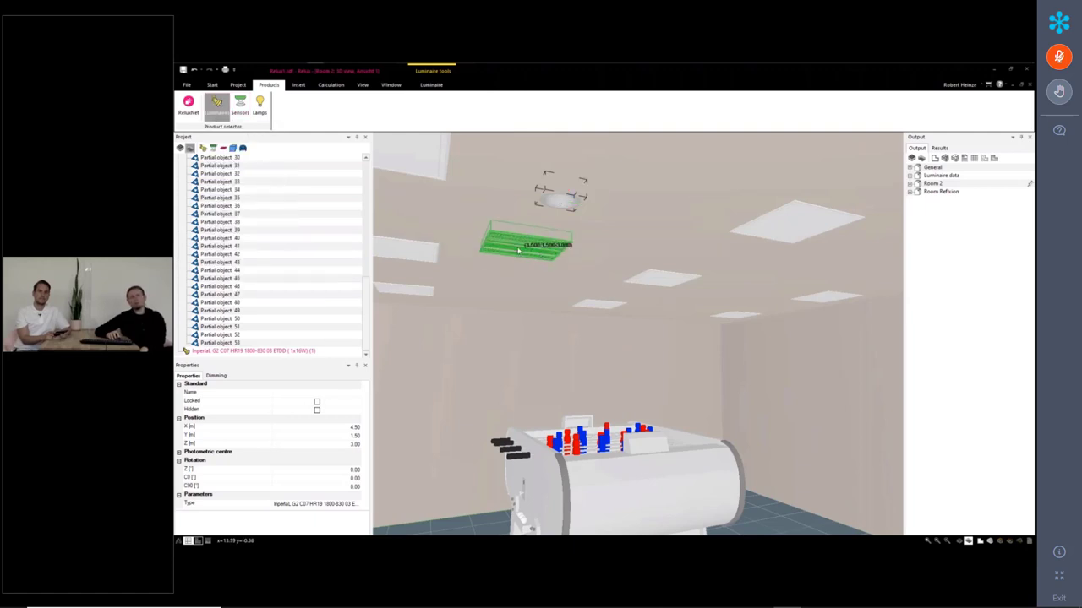
left_click(519, 250)
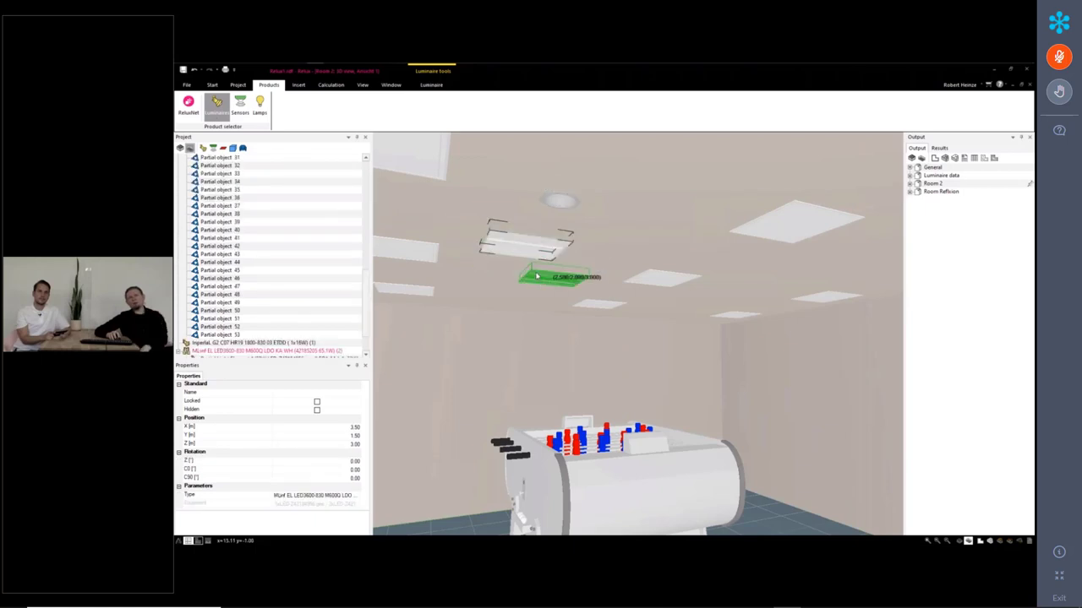
key("Escape")
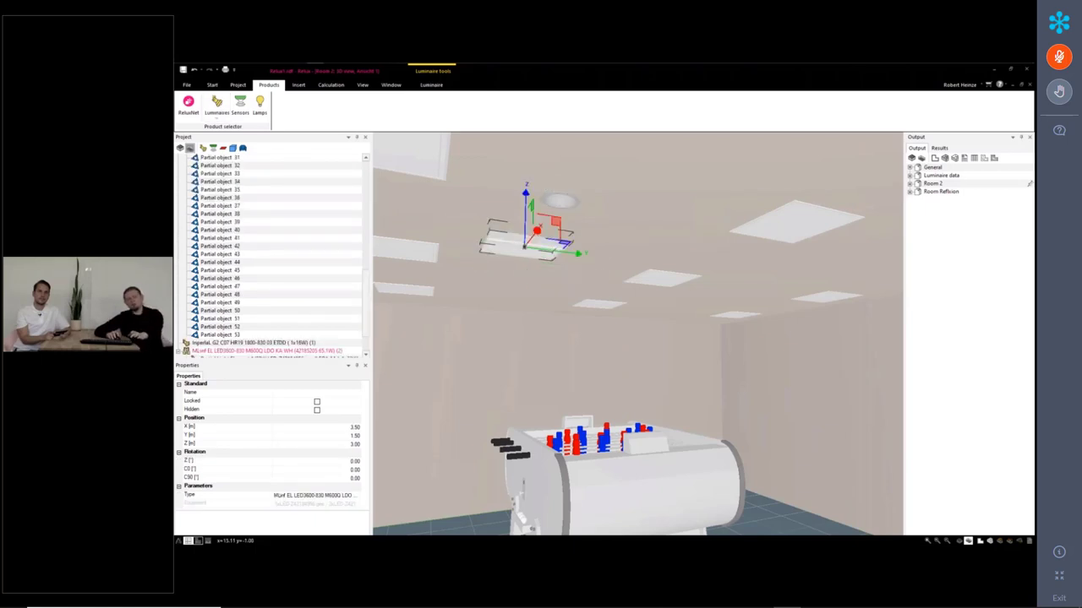
- Examine from several angles how the newly placed recessed luminaires are cut into the ceiling of Room 2
middle_click_drag(527, 285, 453, 261)
scroll(515, 280, "up", 5)
middle_click_drag(496, 222, 524, 347)
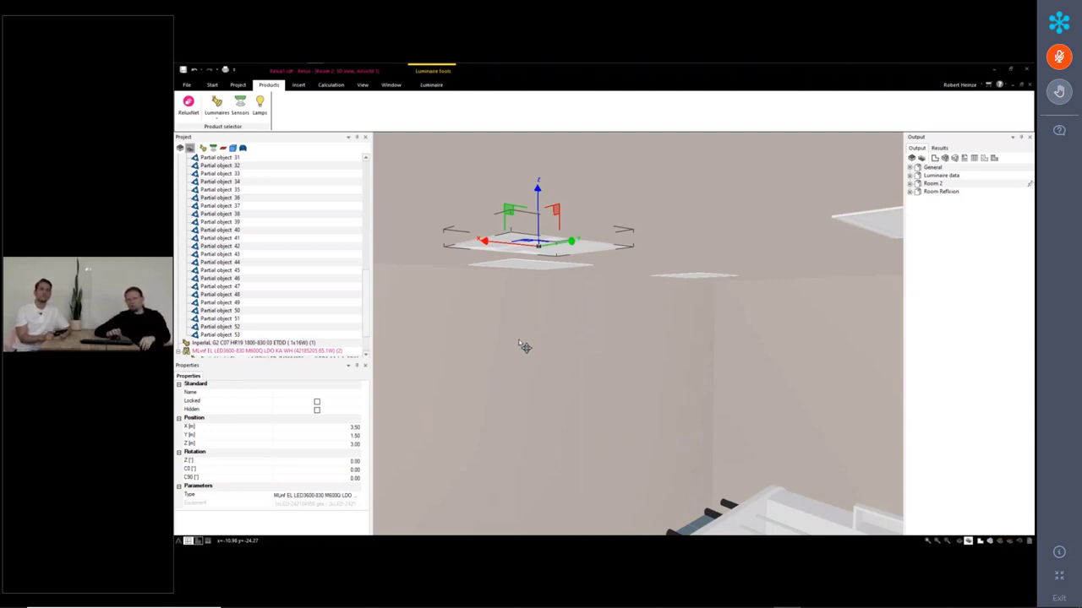
mouse_move(524, 347)
middle_mouse_down()
mouse_move(526, 363)
mouse_move(514, 343)
middle_mouse_up()
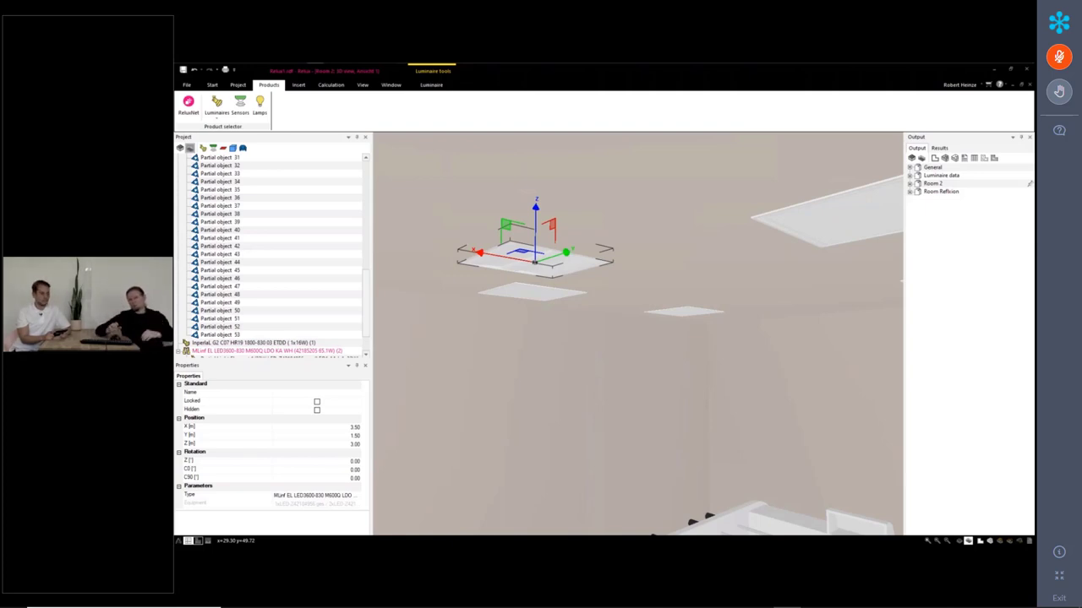
left_click(511, 350)
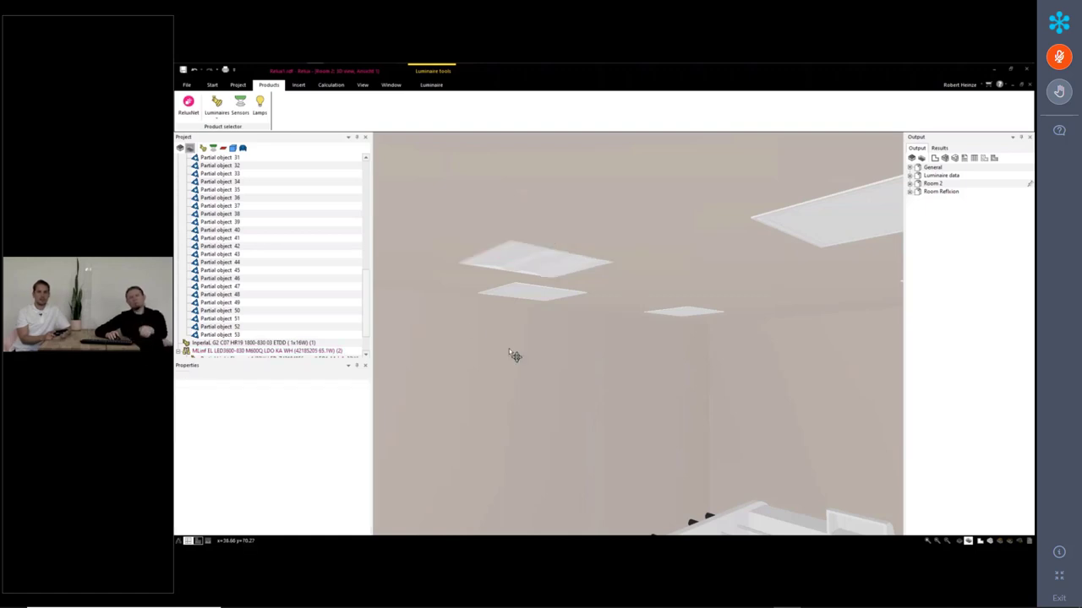
scroll(548, 358, "down", 5)
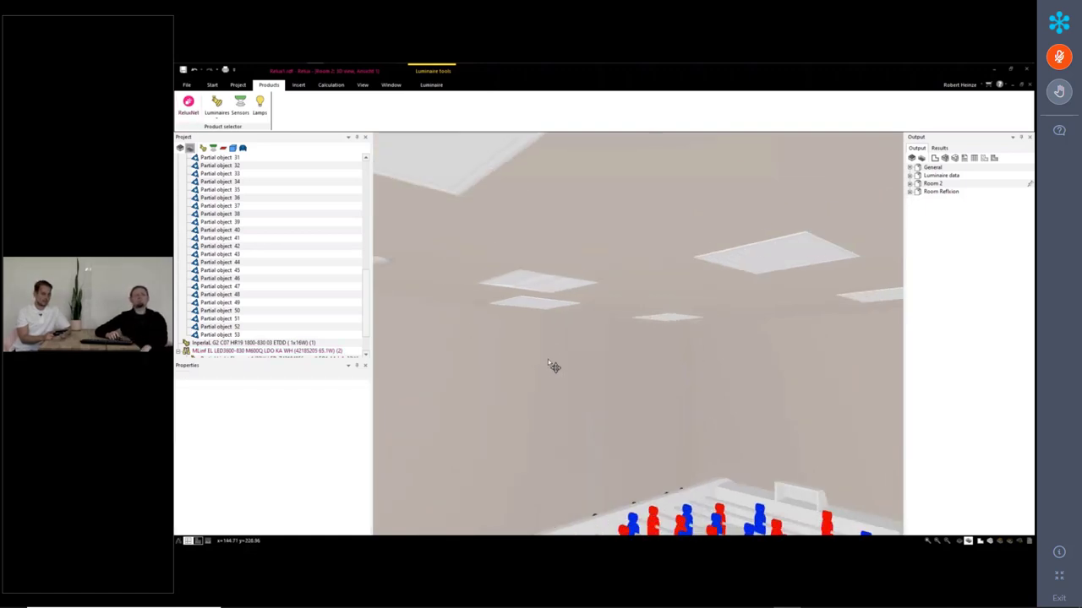
left_click_drag(562, 369, 763, 338)
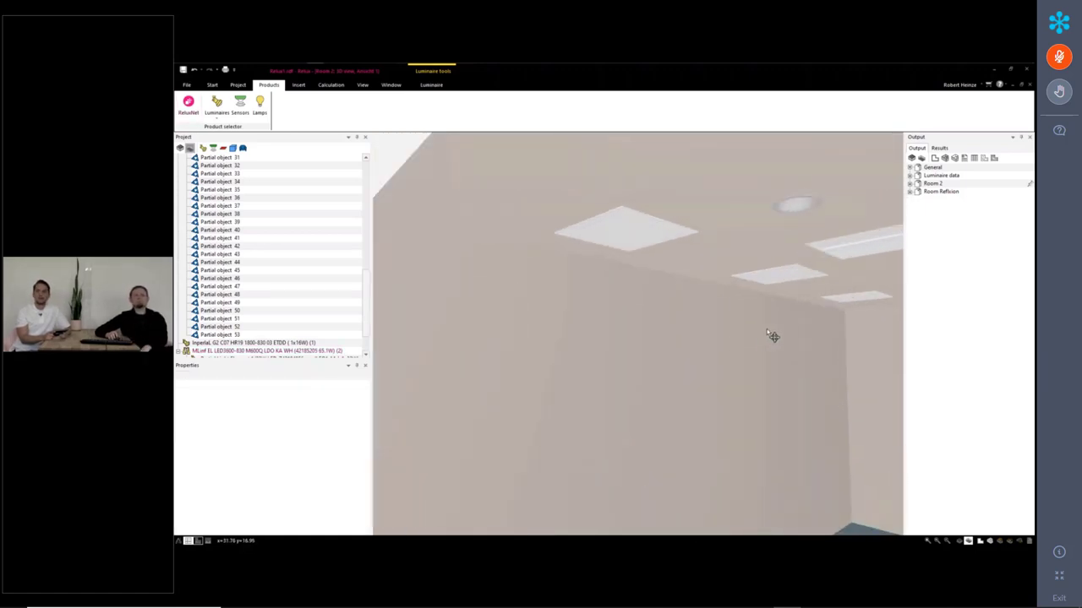
scroll(696, 332, "down", 2)
left_click_drag(696, 332, 515, 339)
scroll(514, 310, "up", 2)
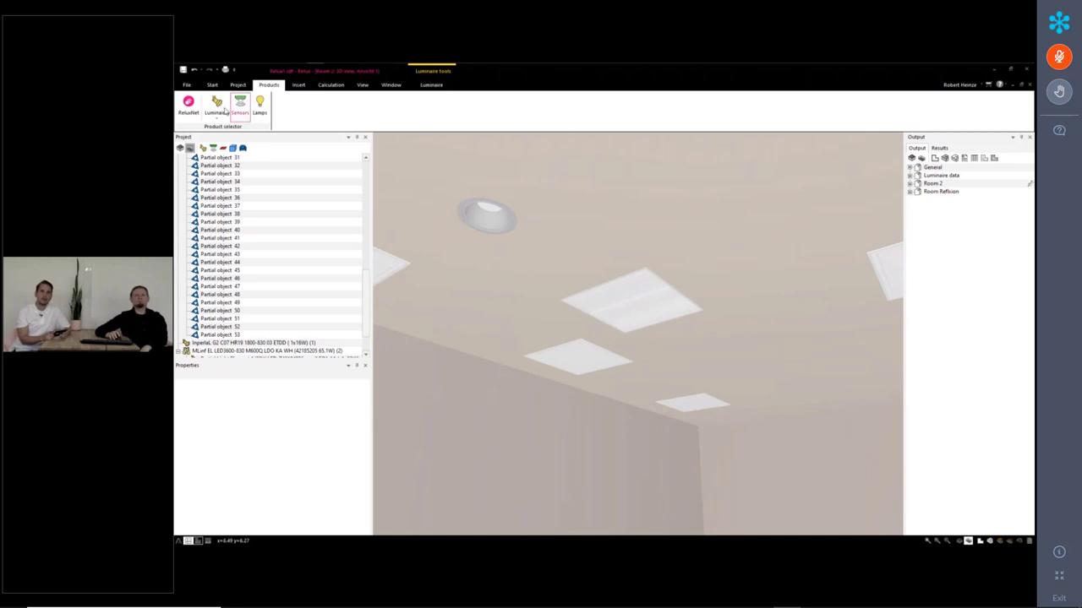
- Check the Direct reflection calculations entry in the What is new list and return to the room
left_click(187, 86)
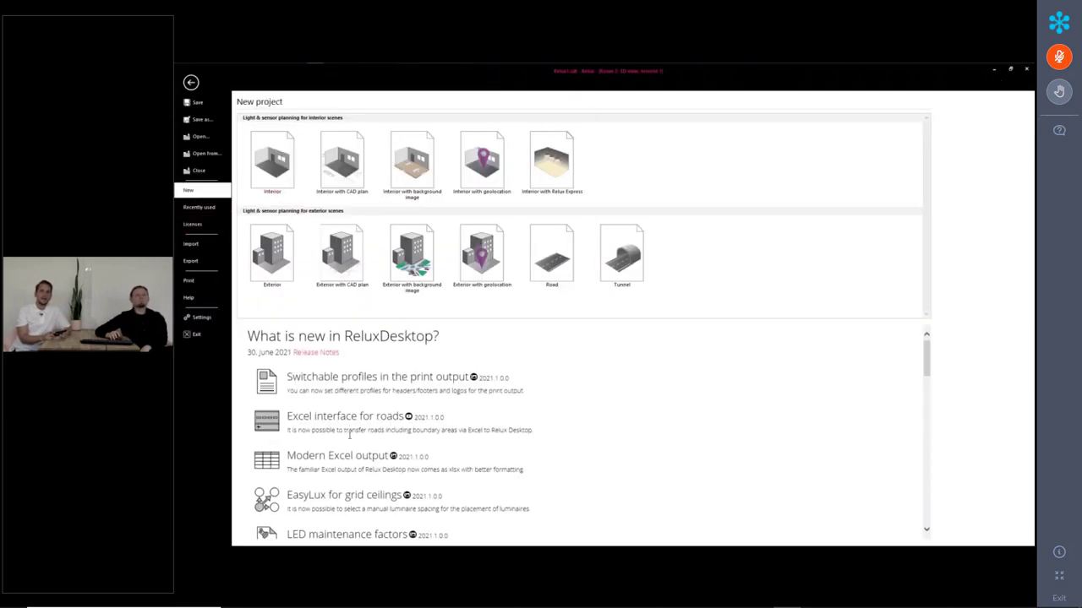
scroll(507, 423, "down", 5)
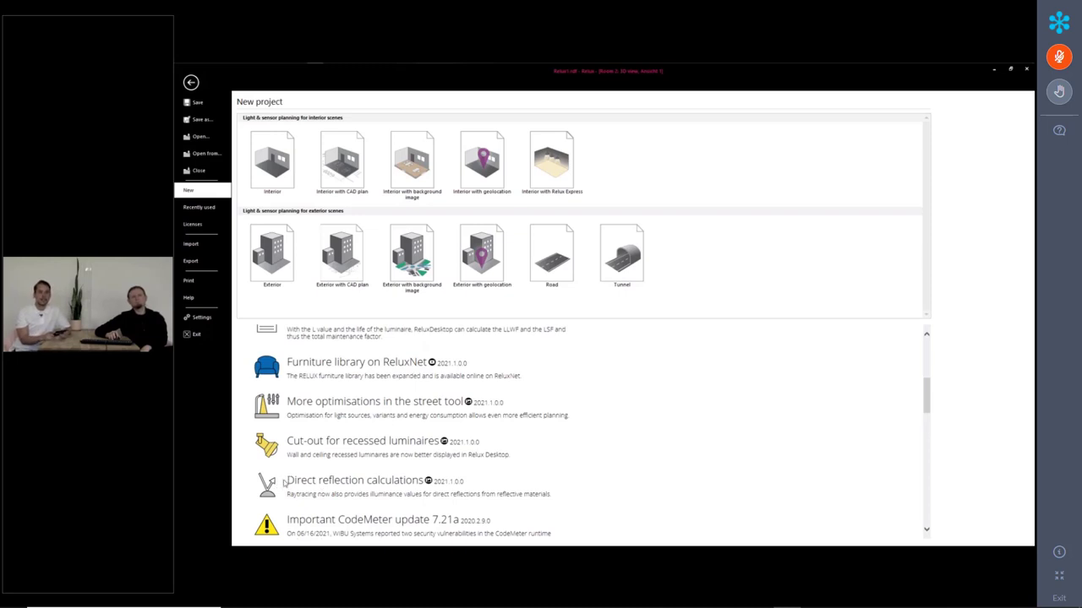
left_click(192, 83)
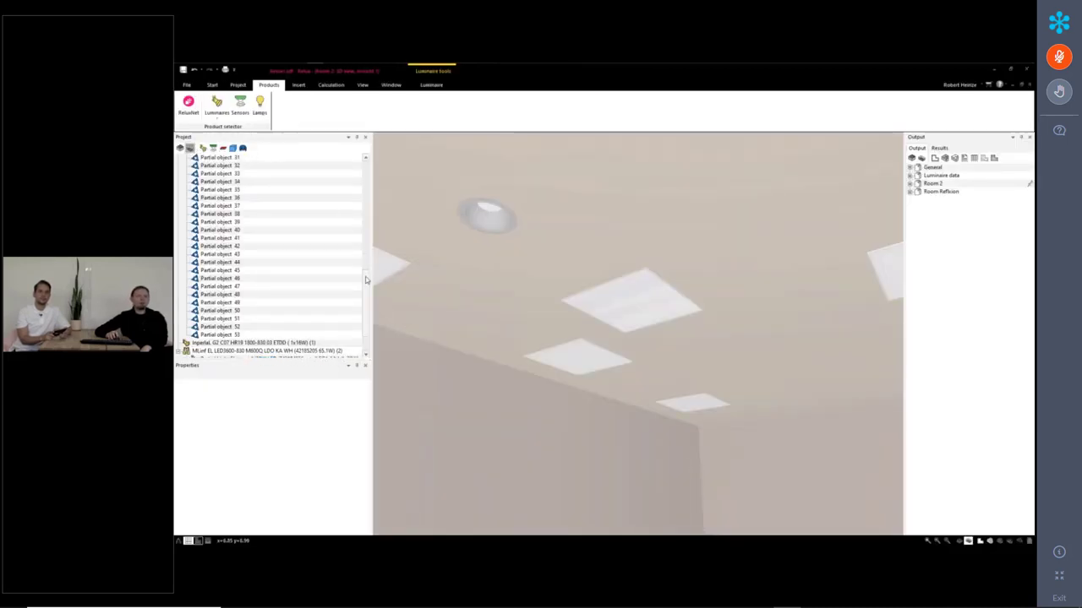
- Open the Room Reflexion scene and inspect the upward-aimed Intara IC Flood luminaire and the reflector cube below the ceiling
left_click_drag(365, 280, 366, 165)
left_click(180, 149)
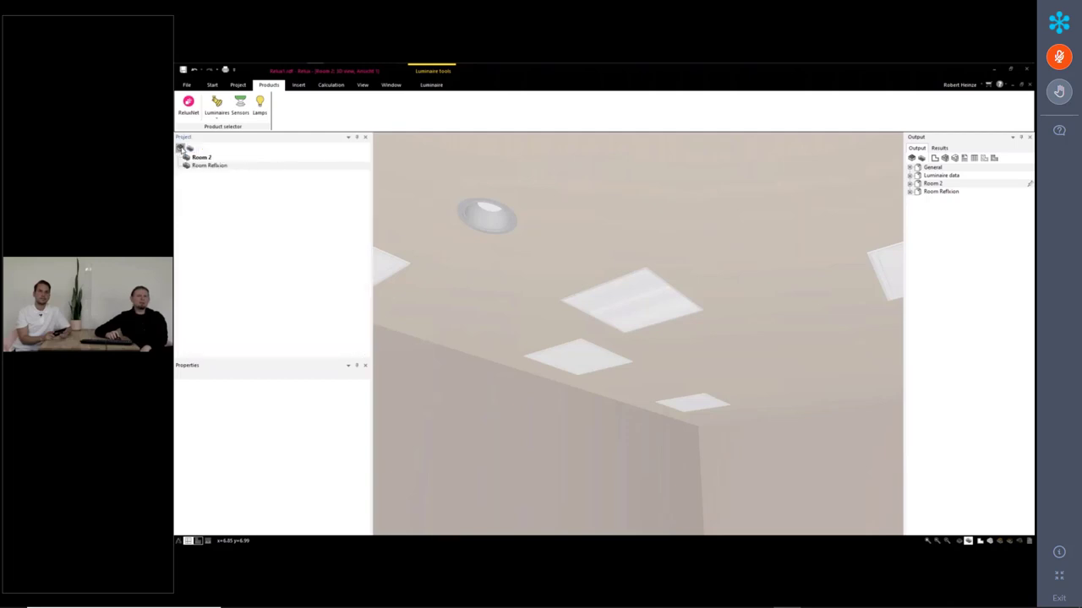
left_click(207, 165)
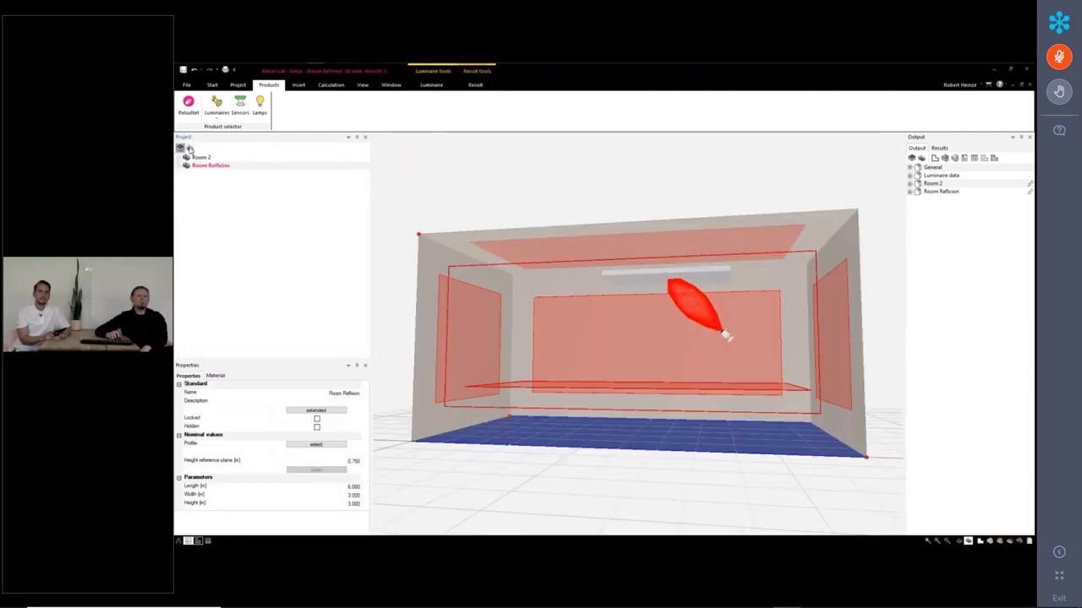
left_click(190, 148)
mouse_move(648, 384)
middle_mouse_down()
mouse_move(676, 352)
mouse_move(665, 395)
middle_mouse_up()
scroll(665, 390, "up", 5)
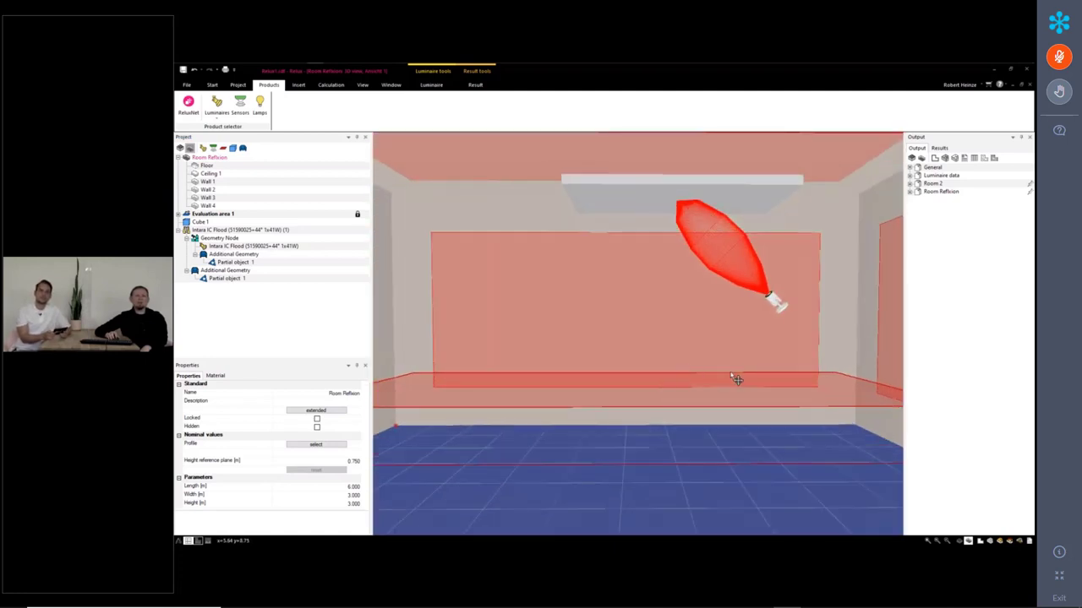
middle_click_drag(739, 379, 705, 281)
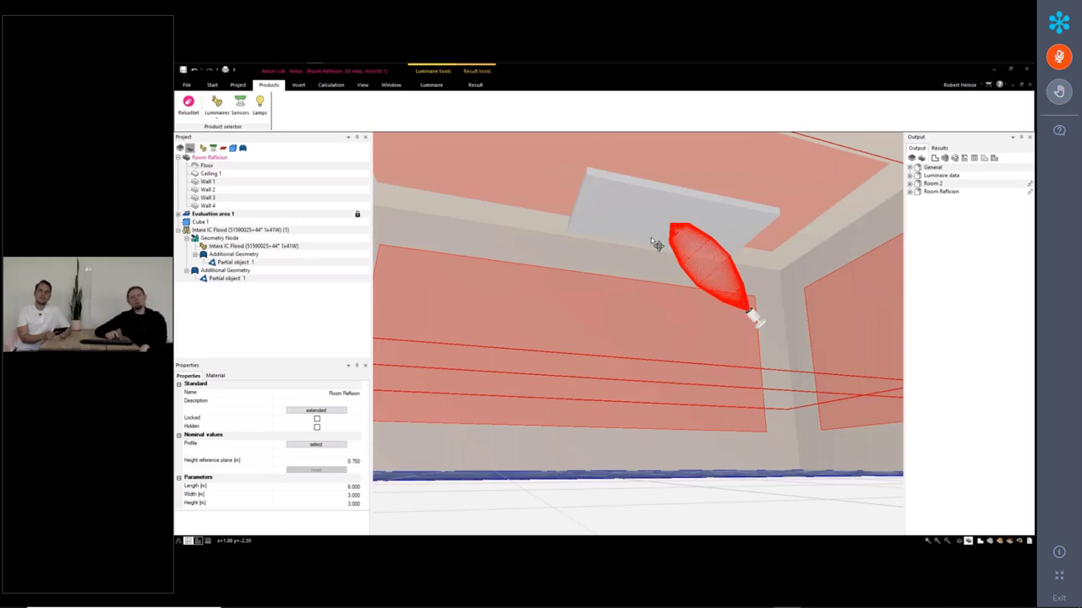
middle_click_drag(630, 285, 653, 221)
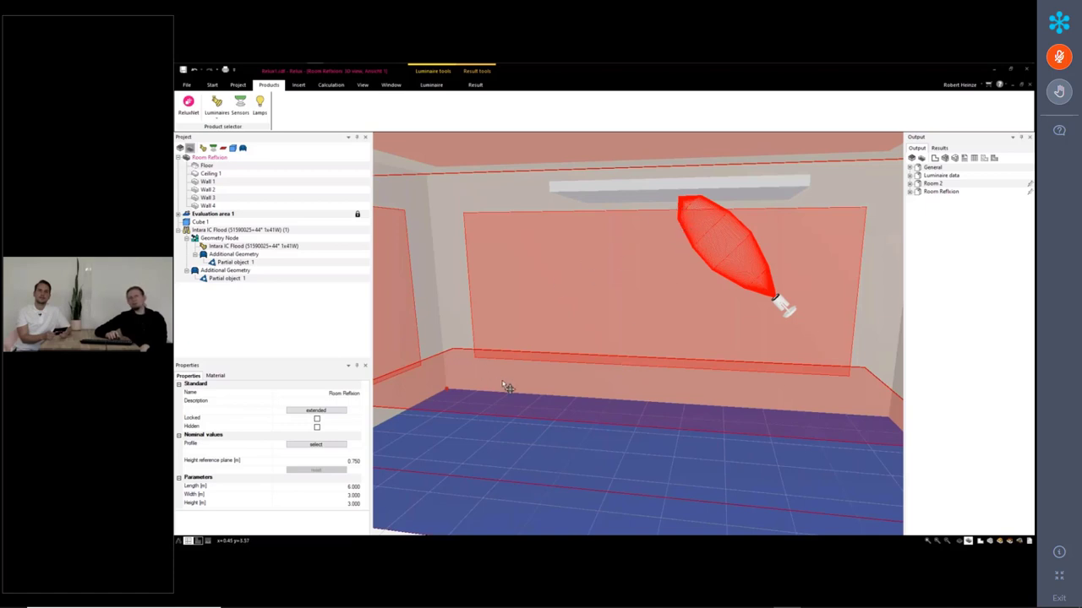
- Display the calculated pseudo-colour illuminance for Reference plane 1.1 of Room Reflexion
left_click(910, 194)
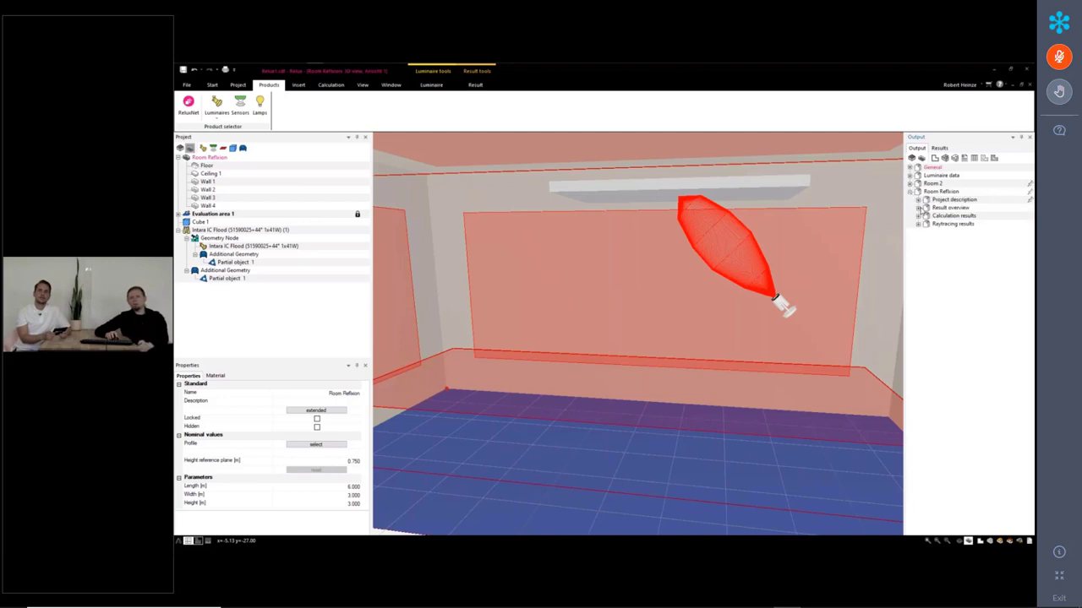
left_click(918, 216)
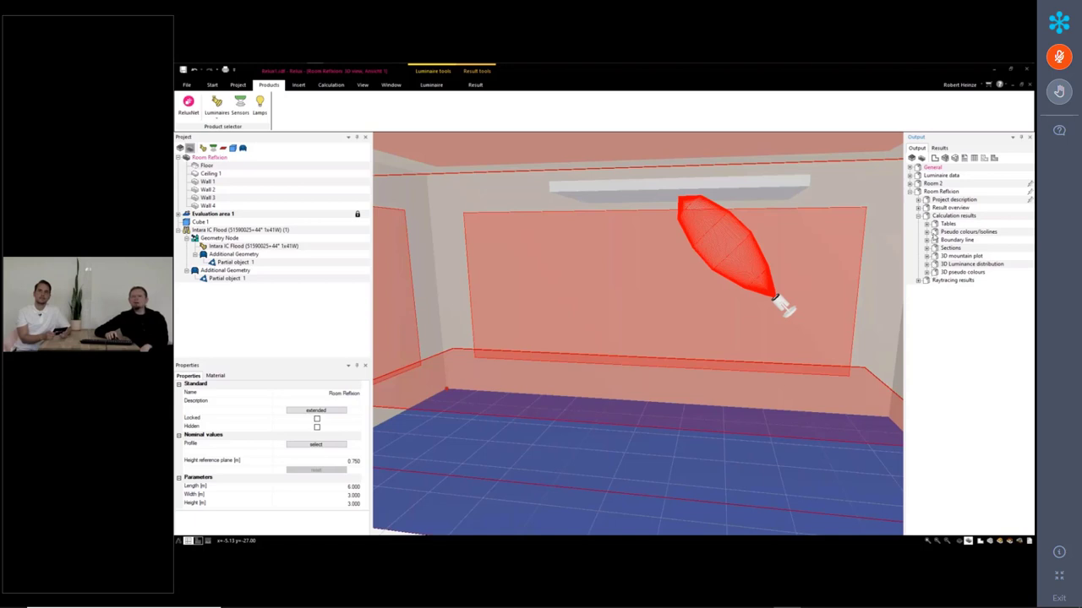
left_click(929, 233)
left_click(934, 240)
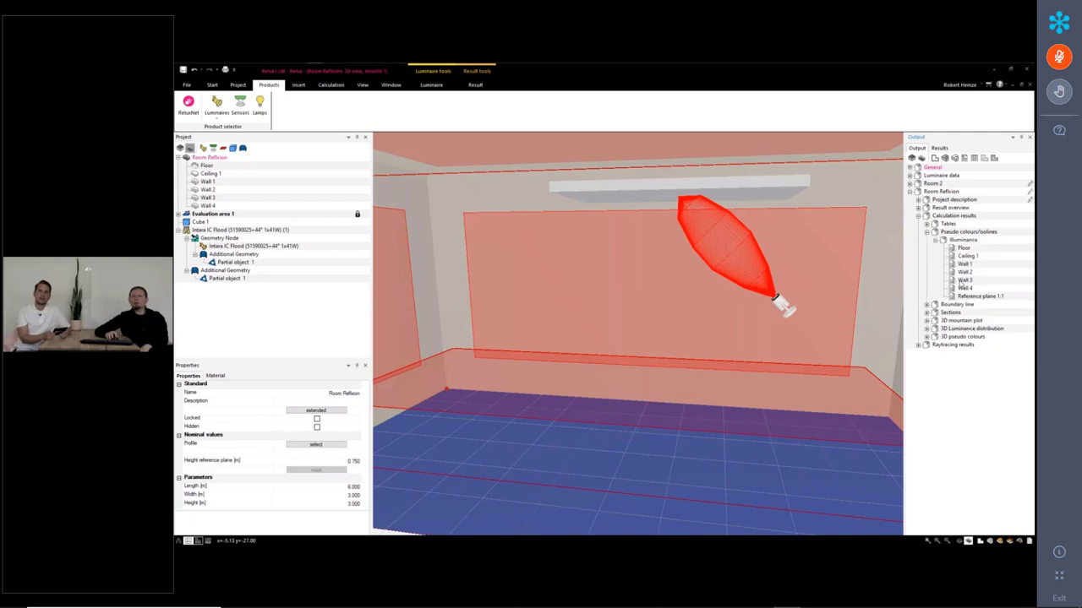
left_click(972, 297)
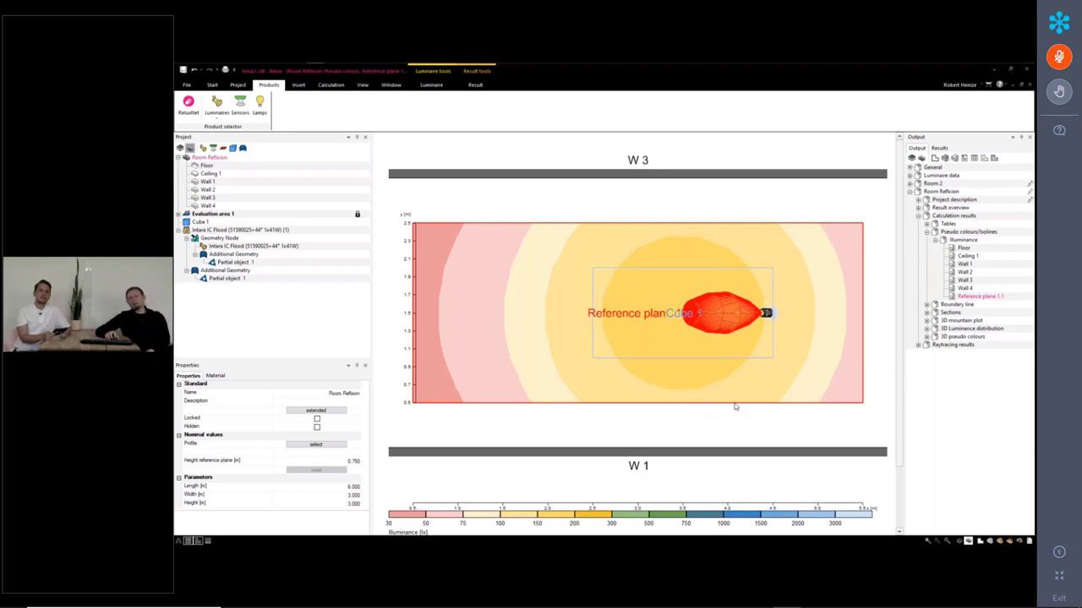
- Display the raytracing pseudo-colour illuminance result for Reference plane 1.1 of Room Reflexion
left_click(919, 346)
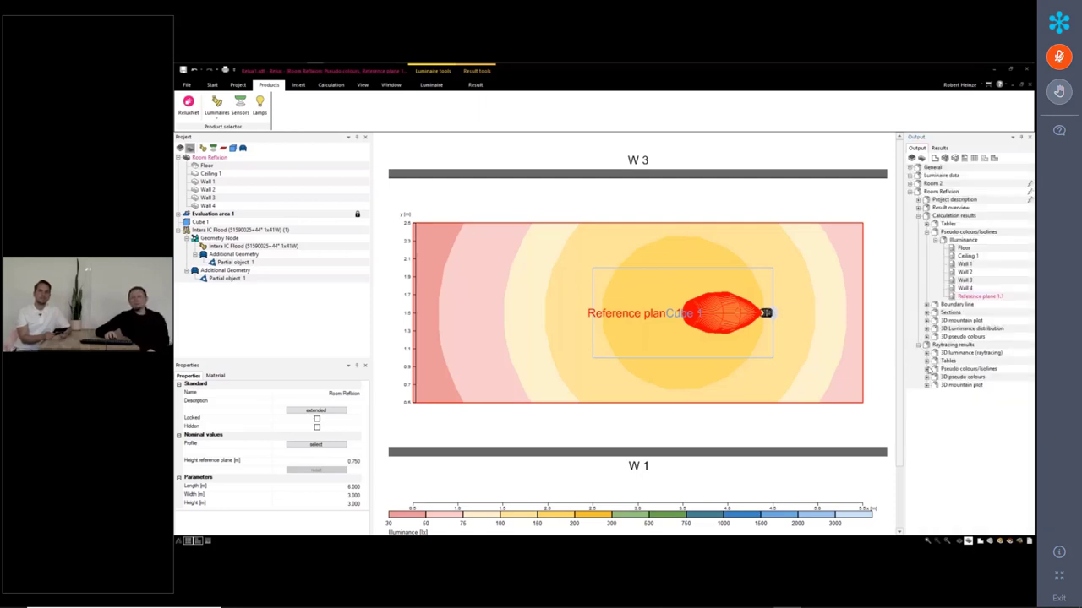
left_click(927, 369)
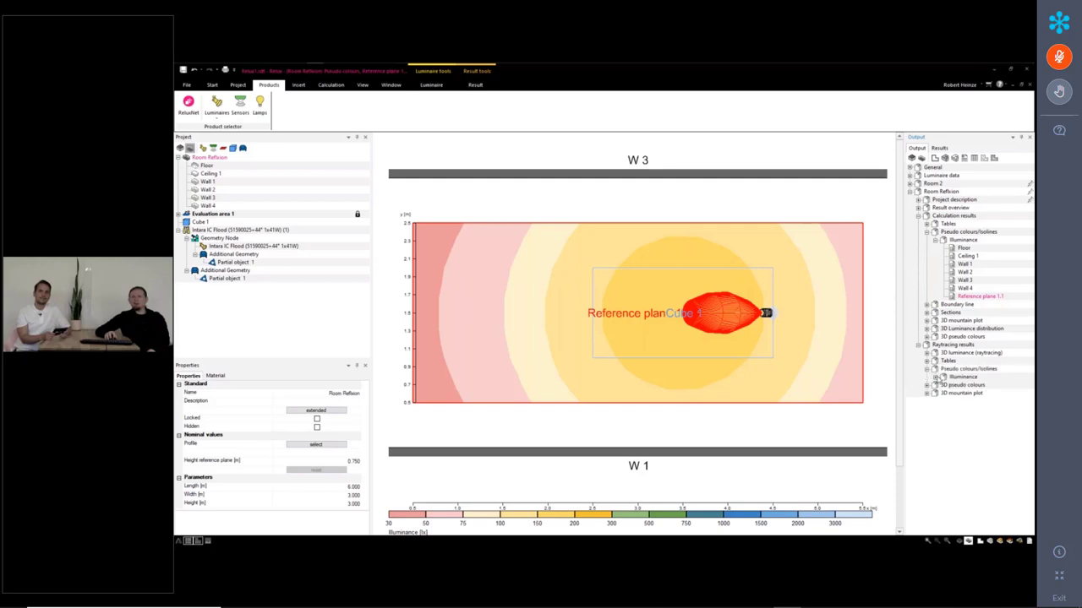
left_click(934, 377)
left_click(976, 386)
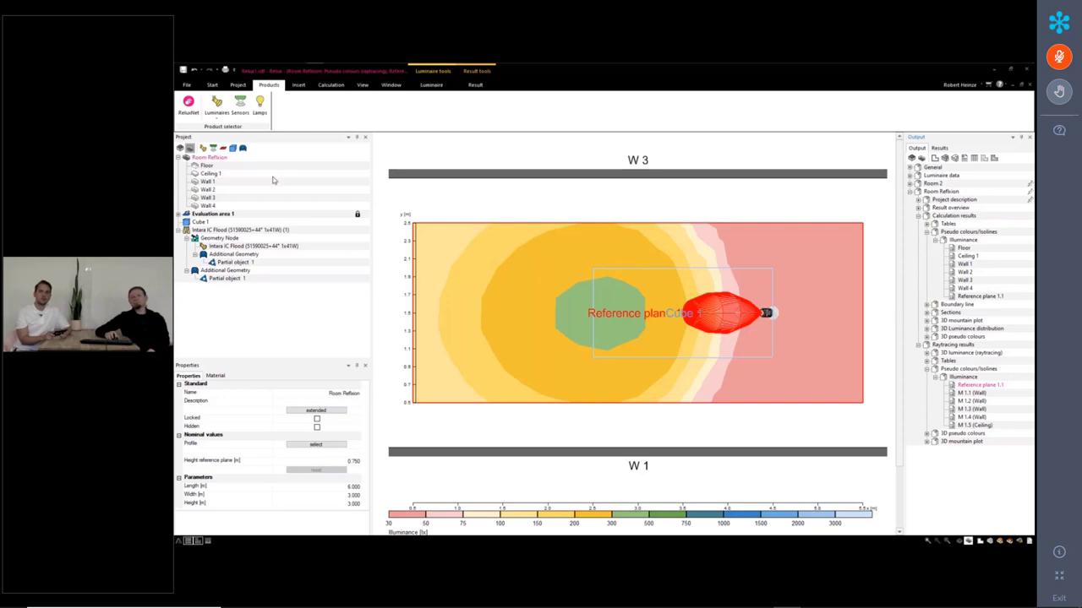
- Review the 2021.1 feature entries in the What is new in ReluxDesktop list
left_click(185, 86)
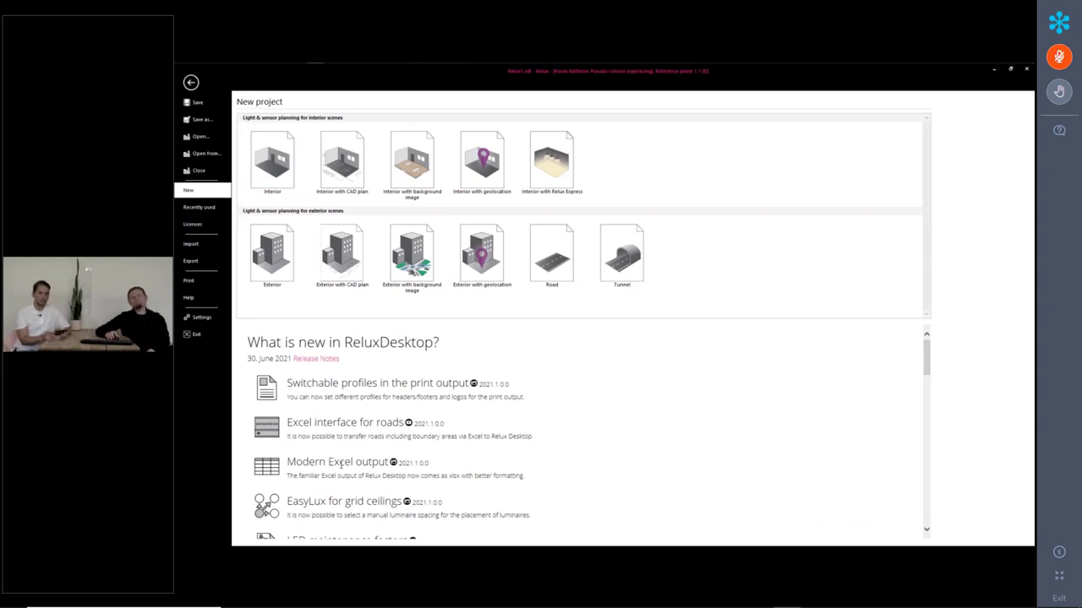
scroll(341, 463, "down", 1)
scroll(340, 463, "up", 1)
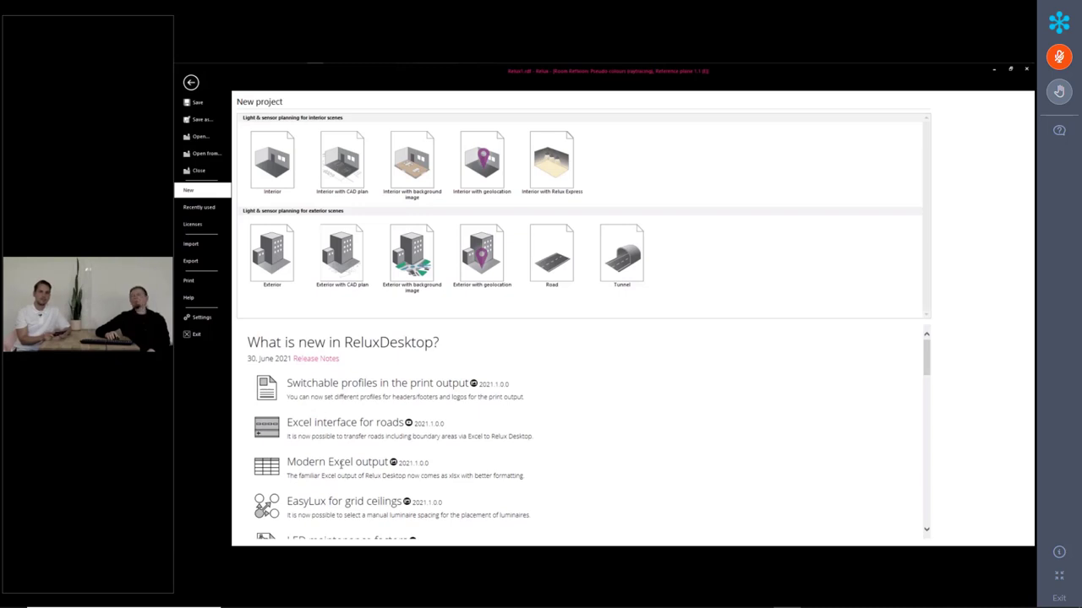
scroll(341, 463, "down", 1)
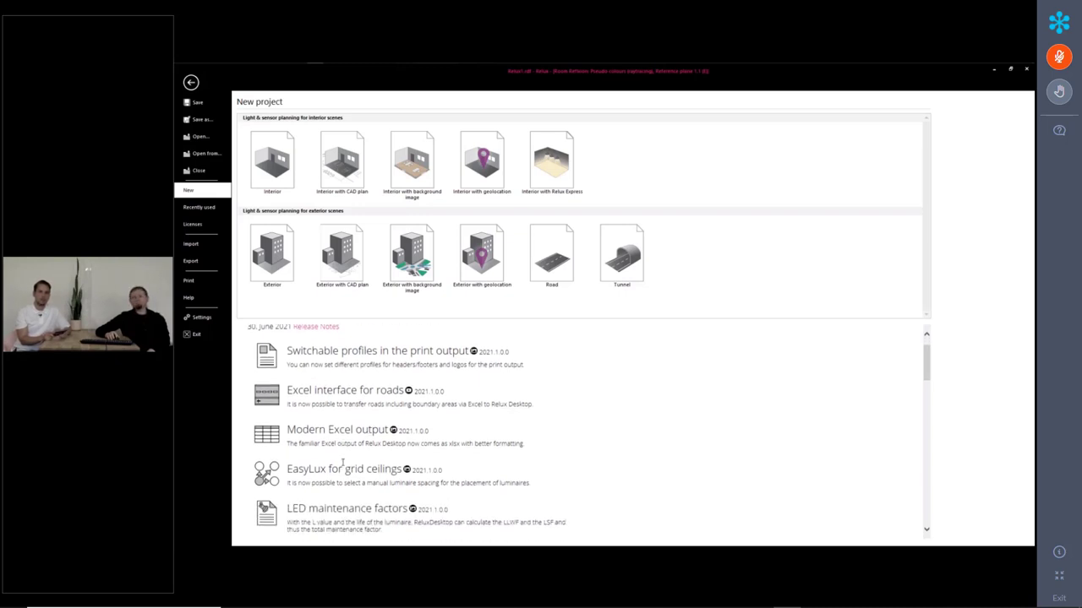
scroll(340, 463, "up", 1)
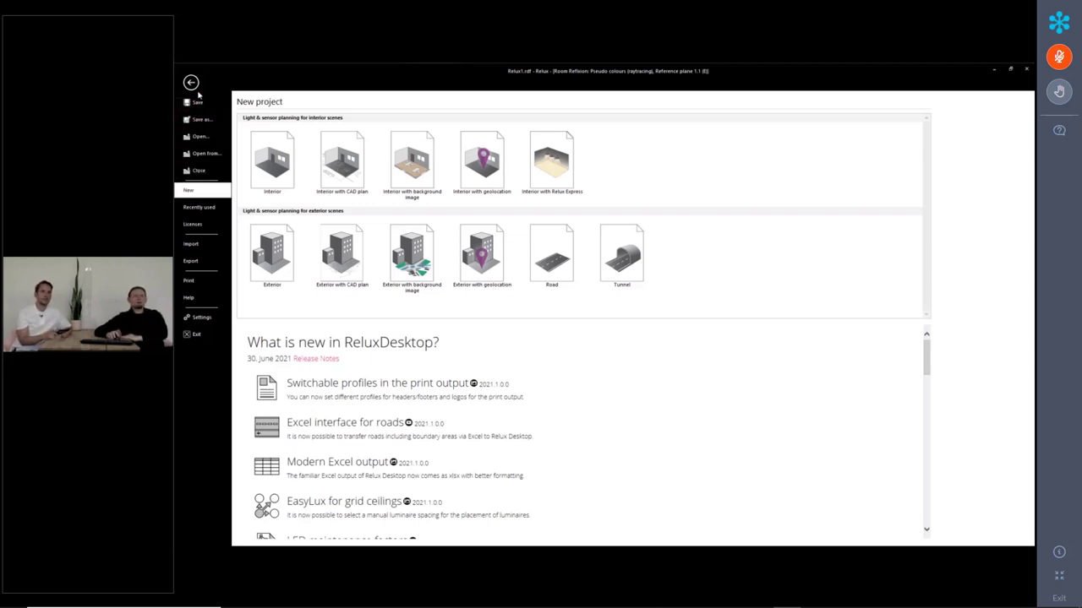
- Open the print output and apply the GLDF Footer header/footer profile to it
left_click(205, 275)
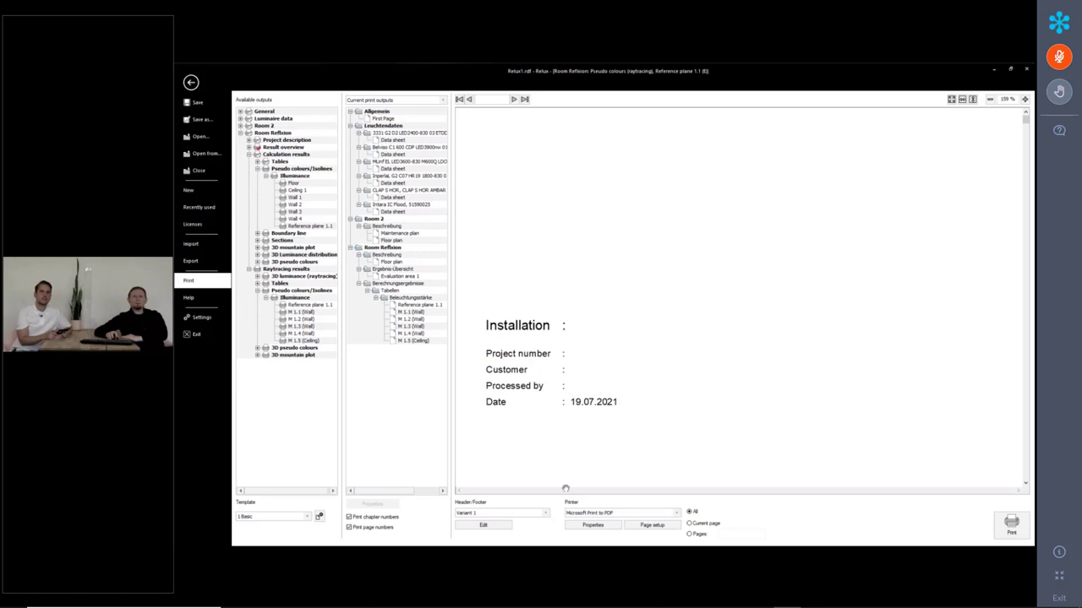
left_click(482, 524)
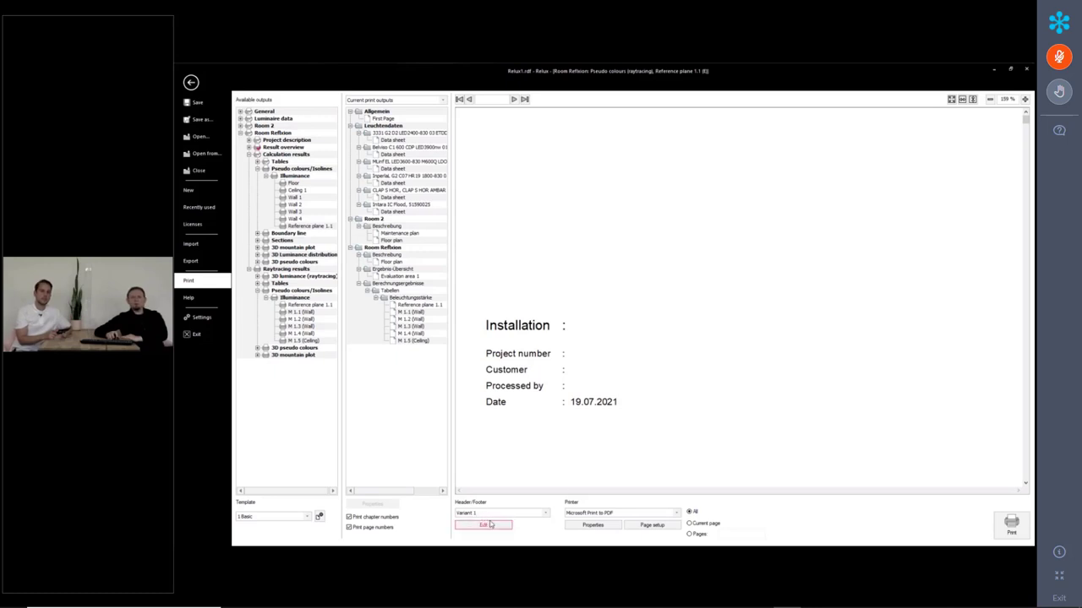
left_click(503, 513)
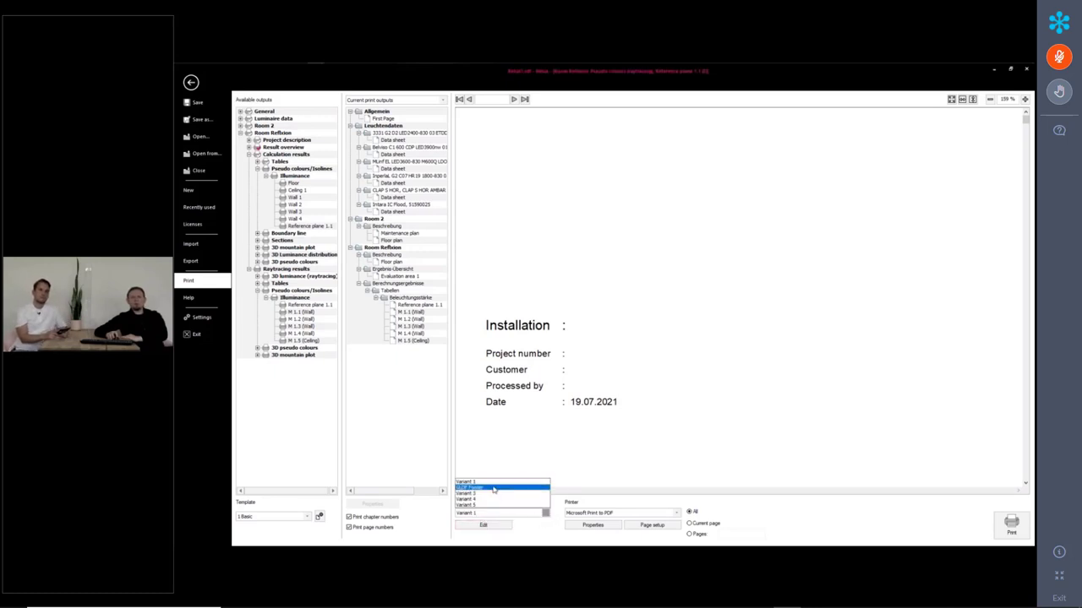
left_click(488, 487)
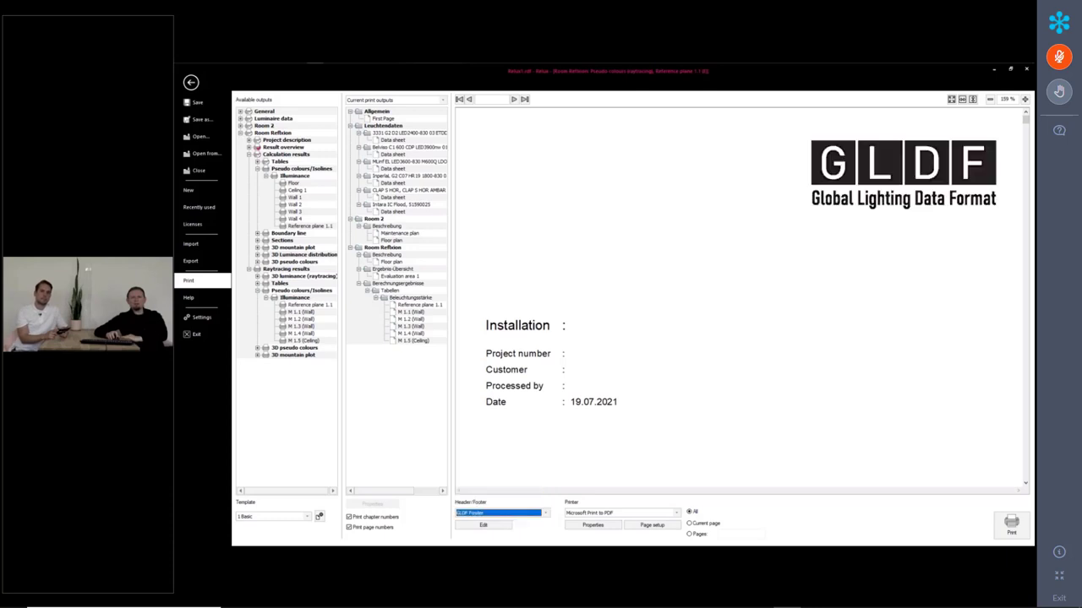
- Rename the GLDF Footer header/footer profile as "whatever" and accept the profile settings
left_click(489, 526)
left_click(593, 197)
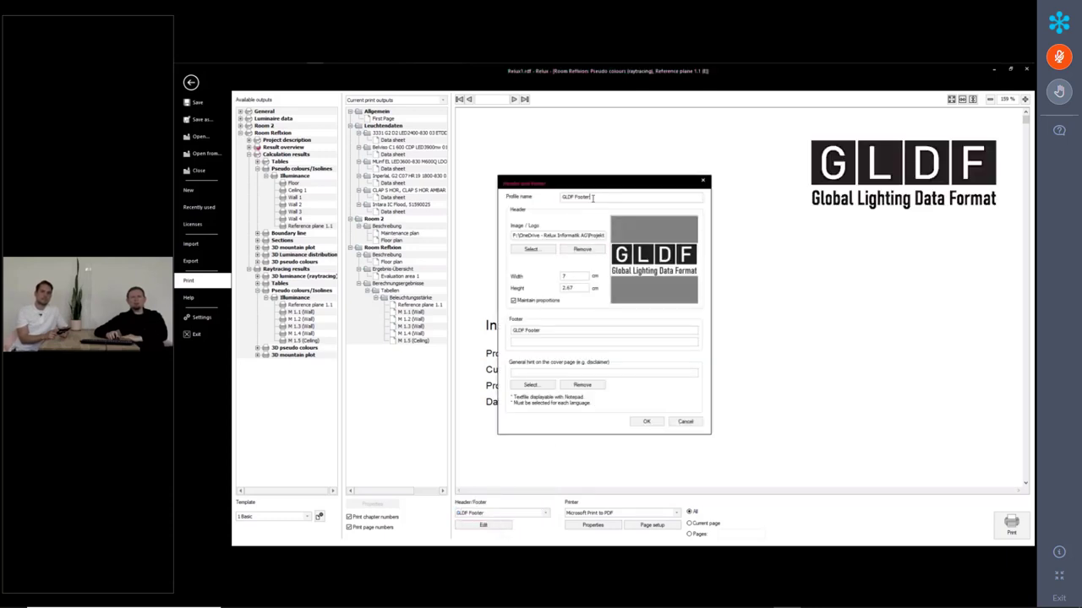
key("ctrl+a")
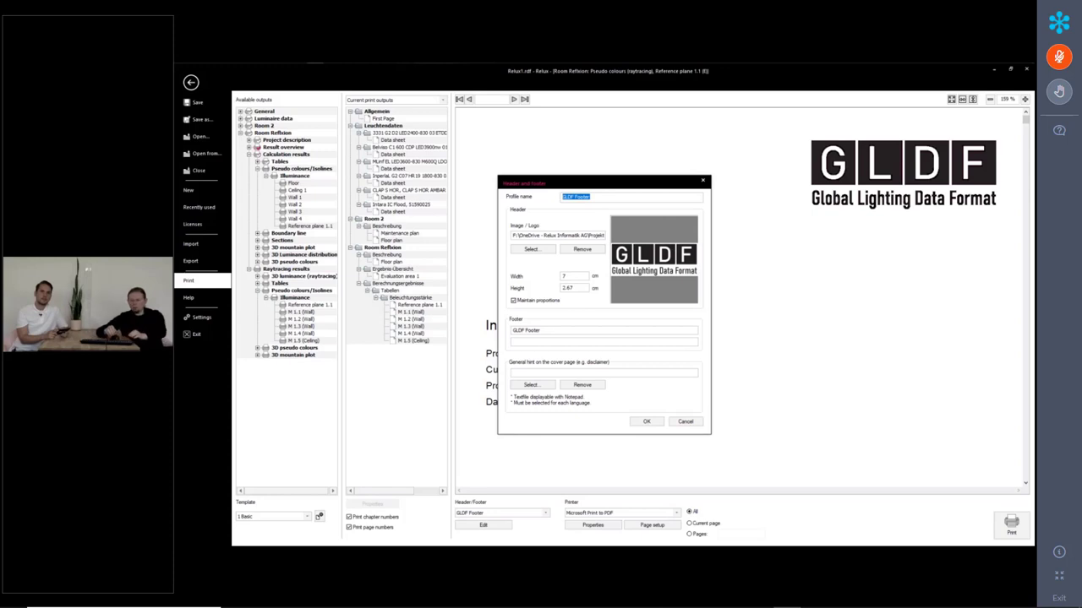
type("whatever")
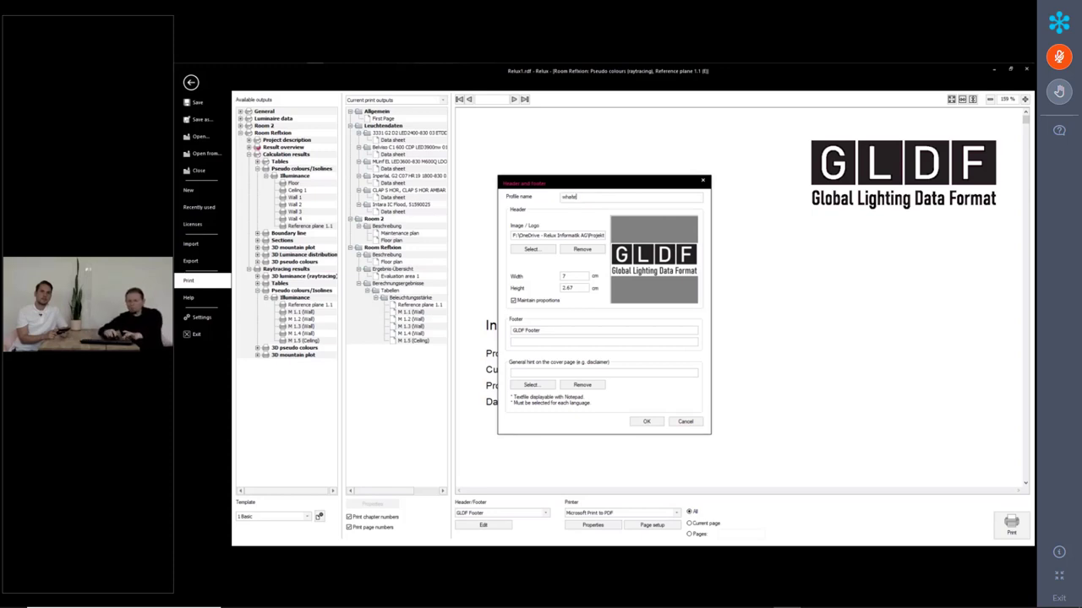
left_click(647, 422)
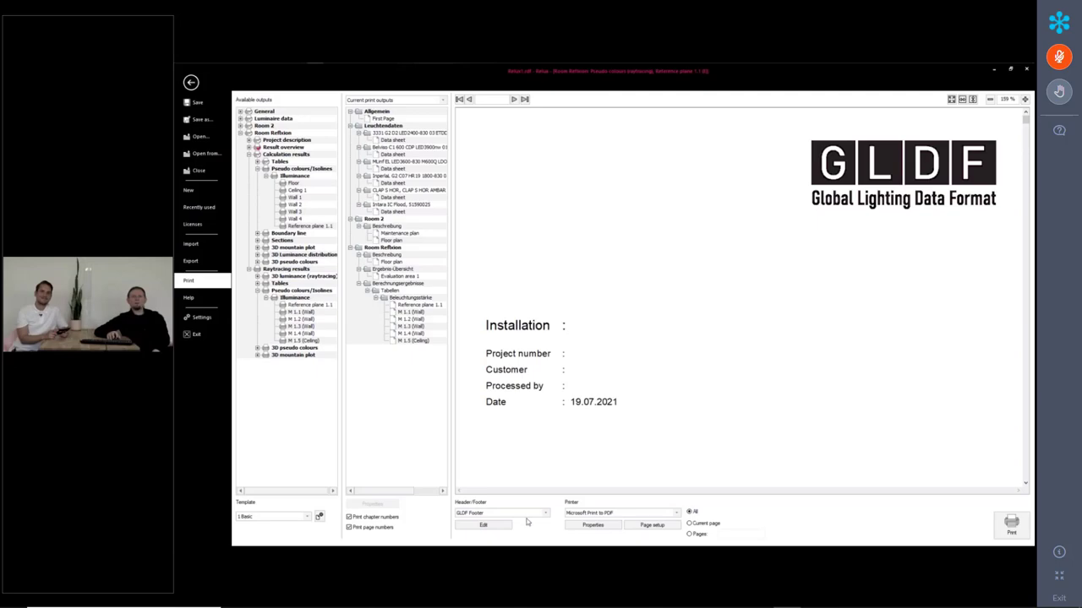